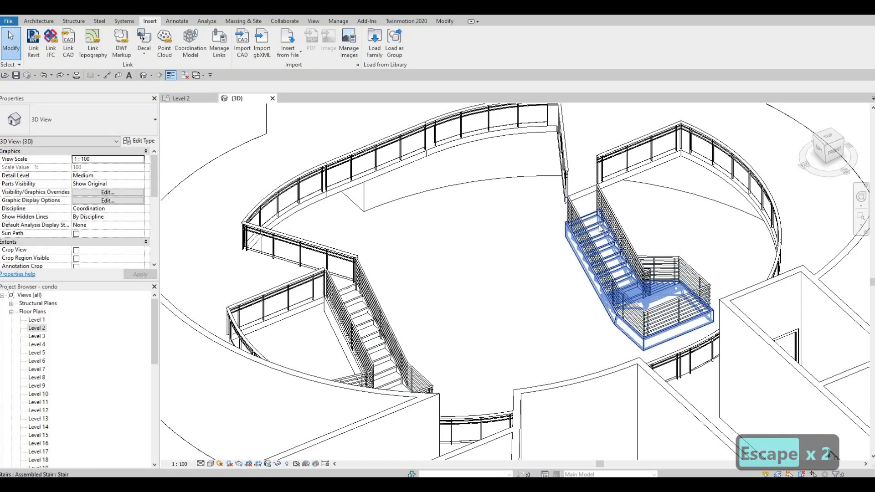
Step: Set the desired number of risers to 18 for the right-hand stair in the circular atrium, accepting the riser height warning
click(598, 225)
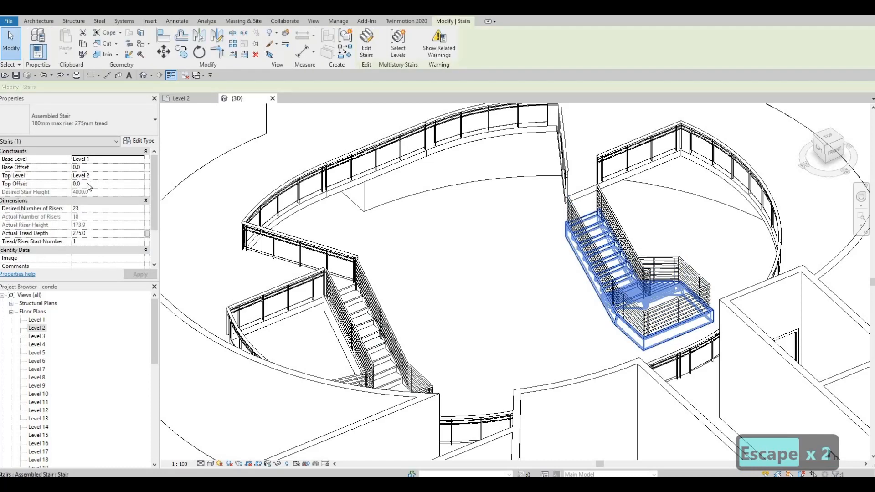
click(83, 209)
text(18)
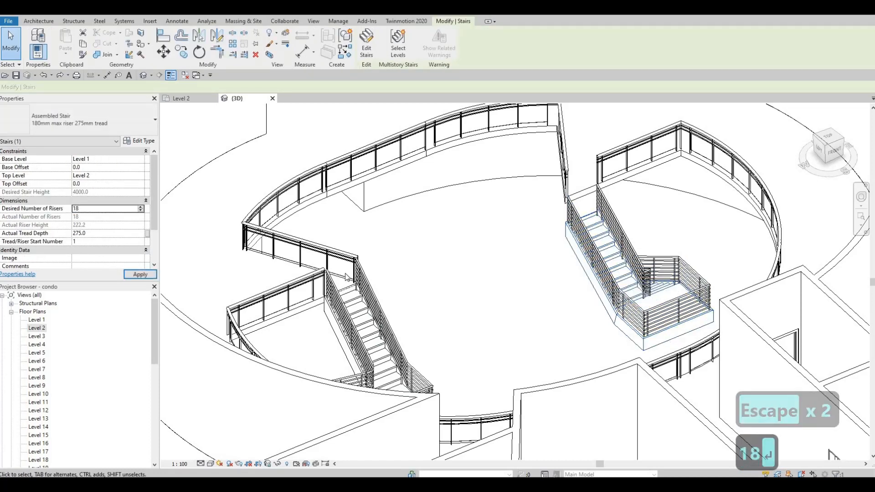
key(Return)
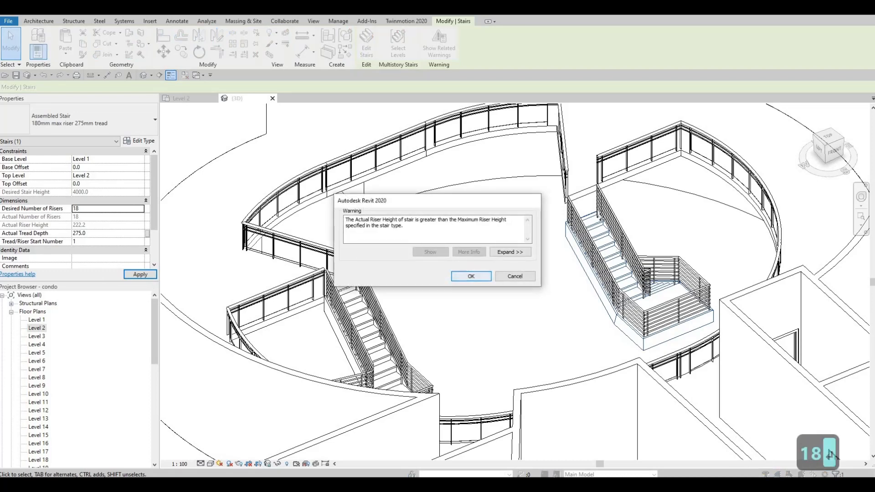
key(Return)
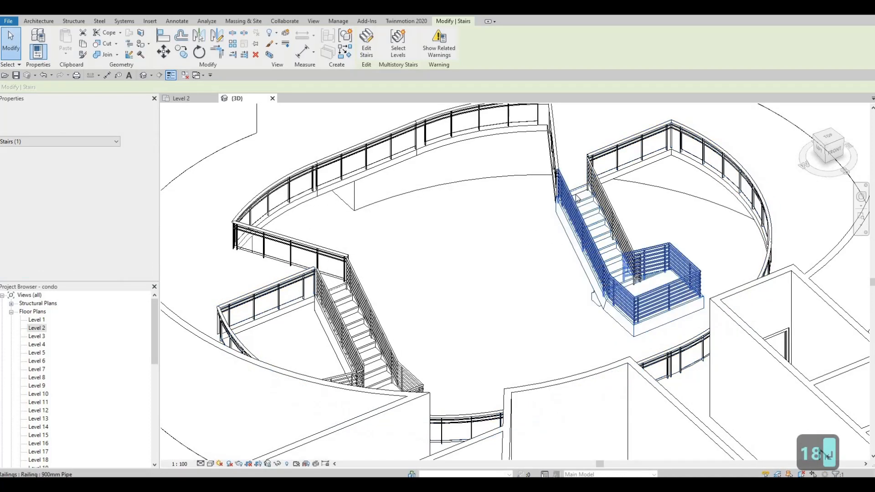
Step: Change both railings of the right-hand atrium stair, first the outer and then the inner one, to Glass Panel - Bottom Fill
scroll(575, 217, up, 4)
middle_drag(570, 221, 539, 223)
scroll(539, 223, down, 3)
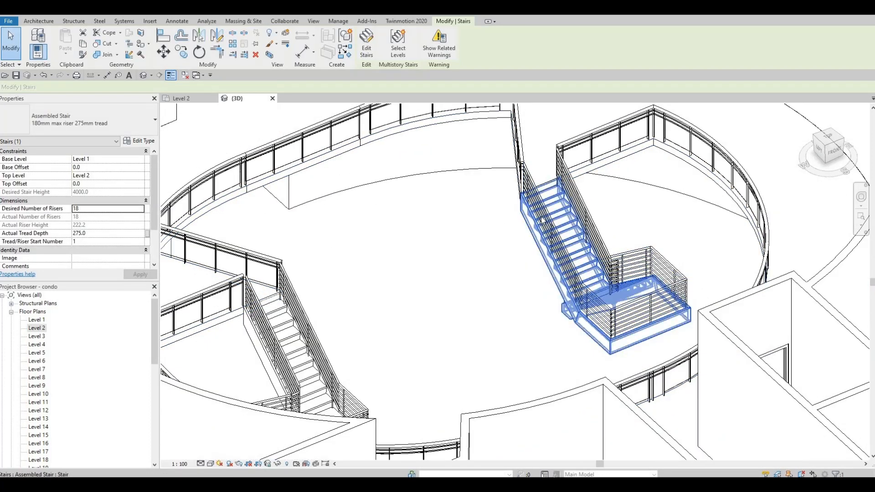
click(545, 216)
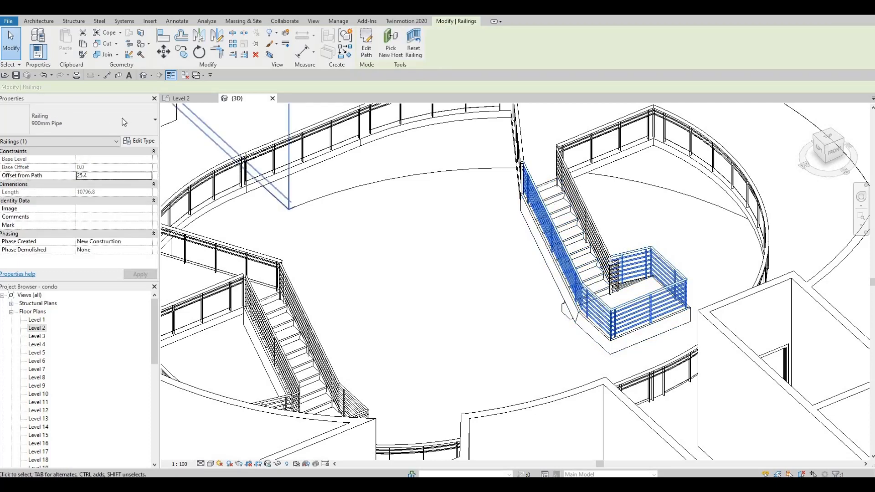
click(81, 123)
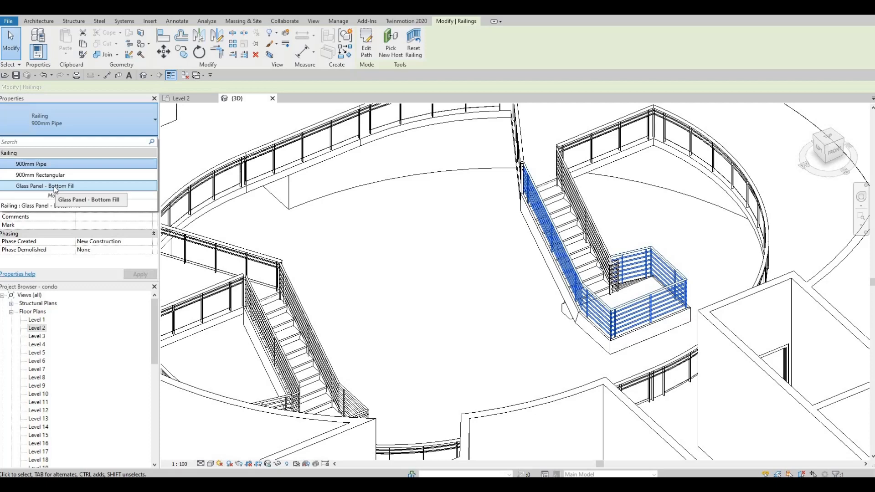
click(55, 186)
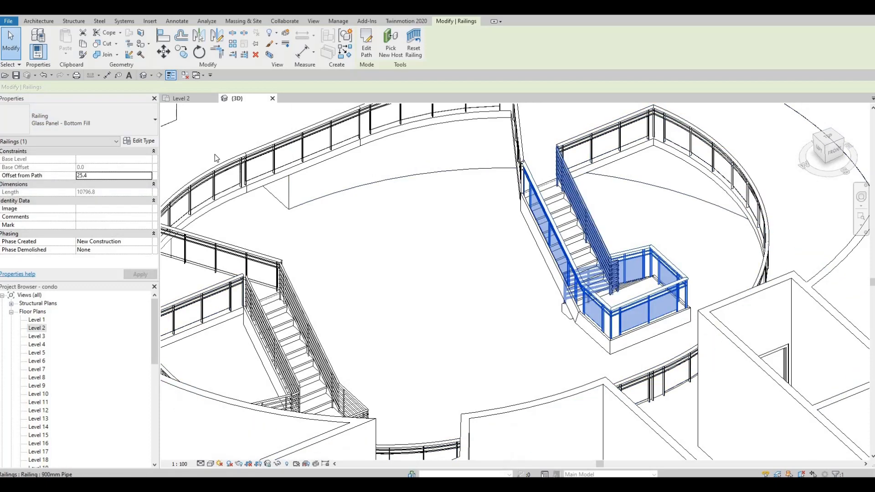
click(584, 214)
click(80, 121)
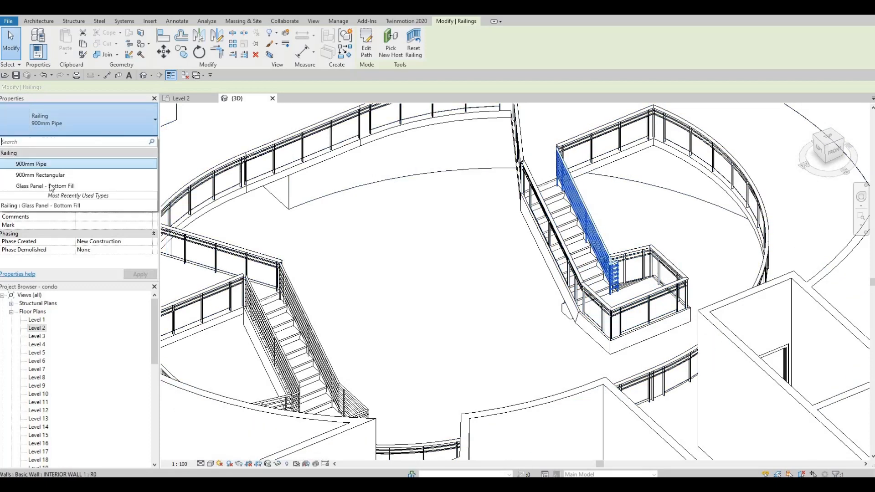
click(51, 187)
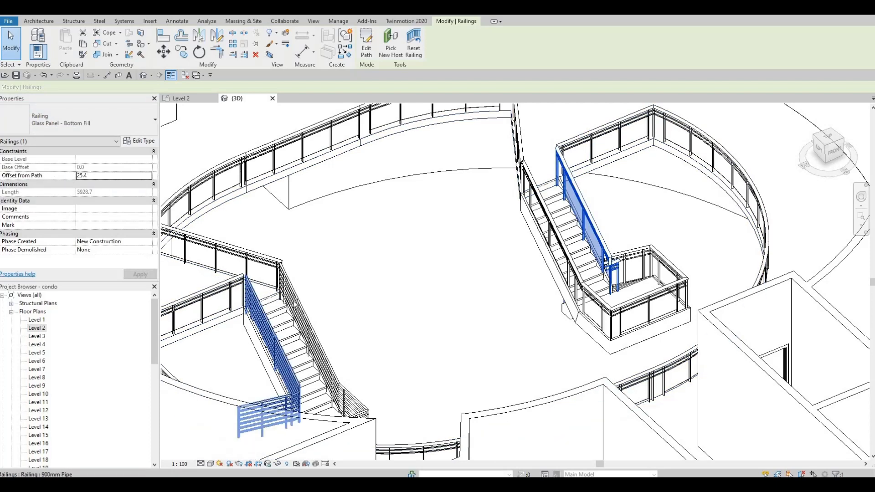
Step: Try to change both railings of the left-hand atrium stair together to Glass Panel - Bottom Fill
click(264, 318)
ctrl+click(291, 302)
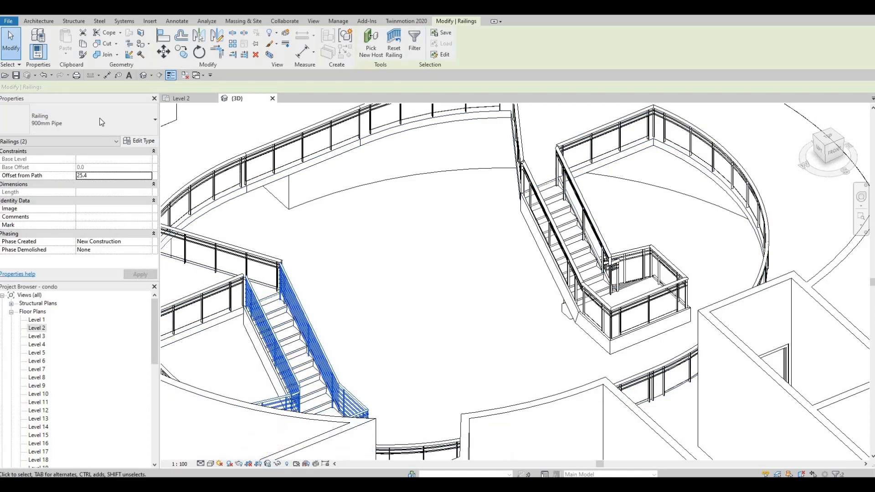
click(81, 121)
click(64, 189)
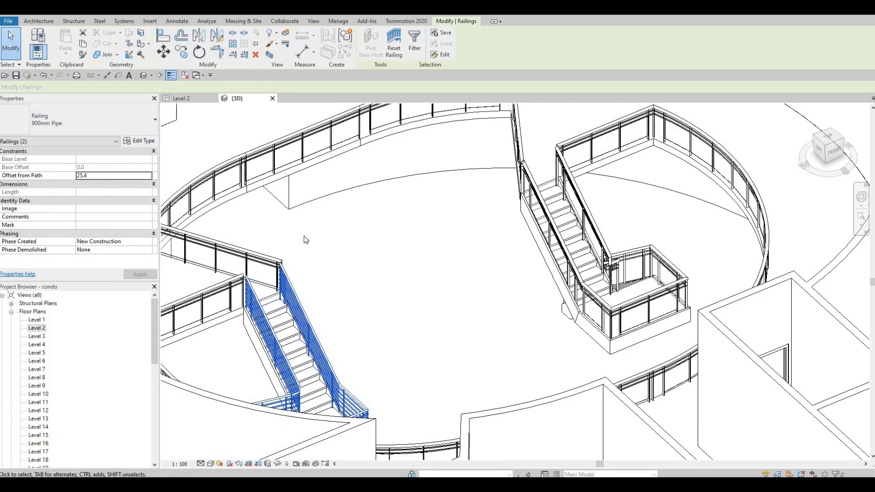
middle_drag(338, 296, 358, 231)
key(Escape)
key(Escape)
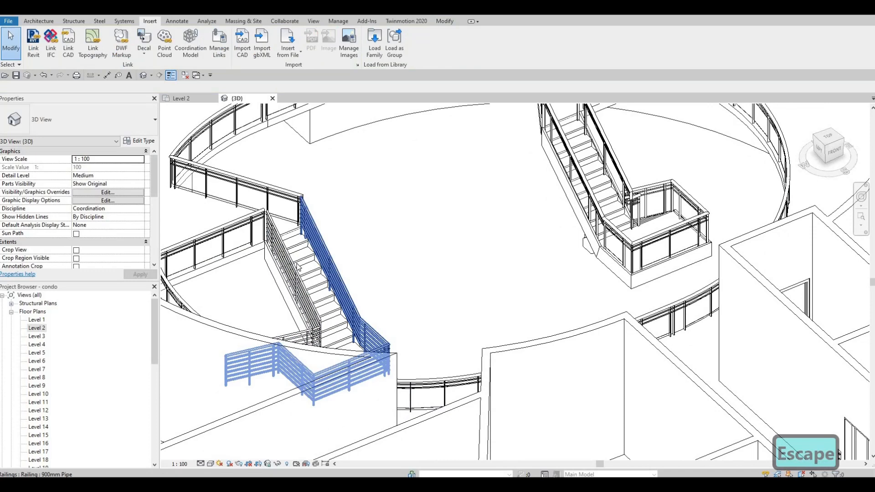
Step: Change the two railings of the left-hand atrium stair one at a time to Glass Panel - Bottom Fill
click(273, 264)
click(77, 121)
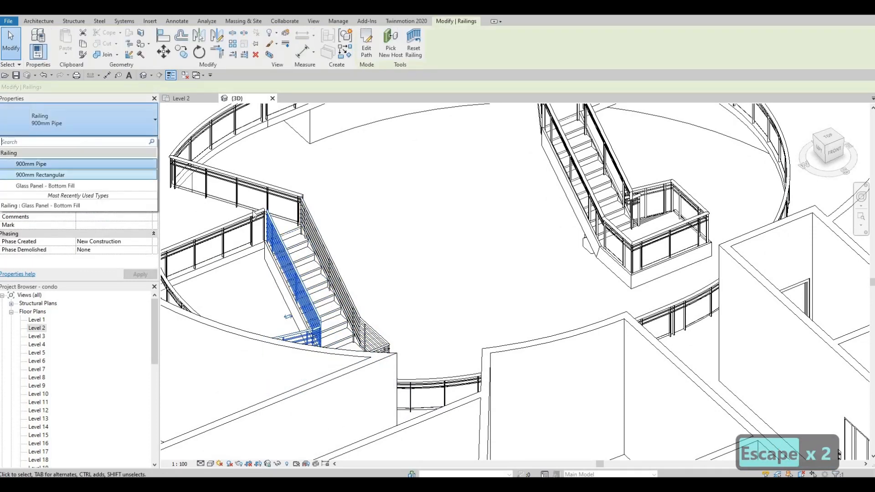
click(64, 186)
key(Escape)
click(317, 244)
click(123, 120)
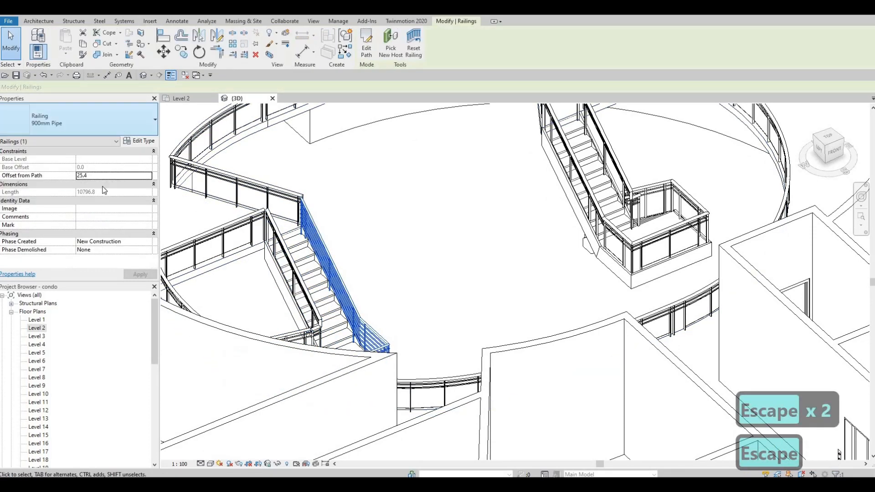
click(96, 186)
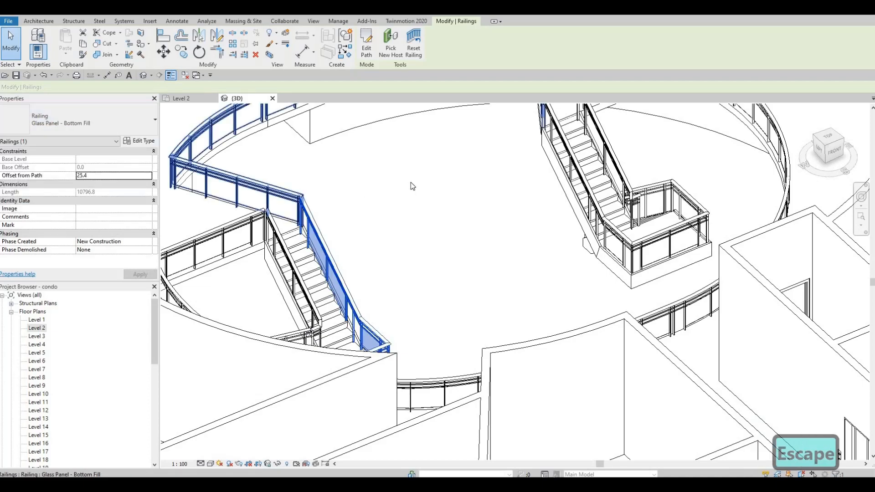
key(Escape)
Step: Change the railing nearest the exterior wall on the paired straight stairs to Glass Panel - Bottom Fill
scroll(412, 185, down, 8)
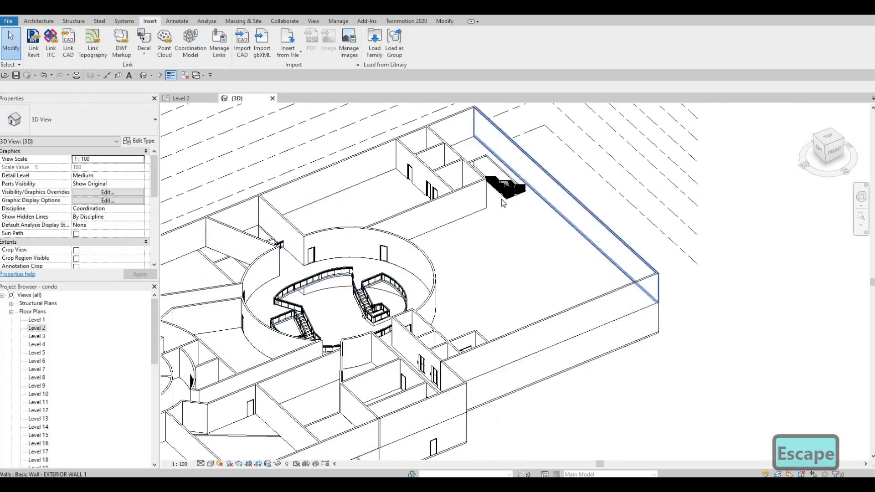
scroll(508, 171, up, 8)
click(508, 231)
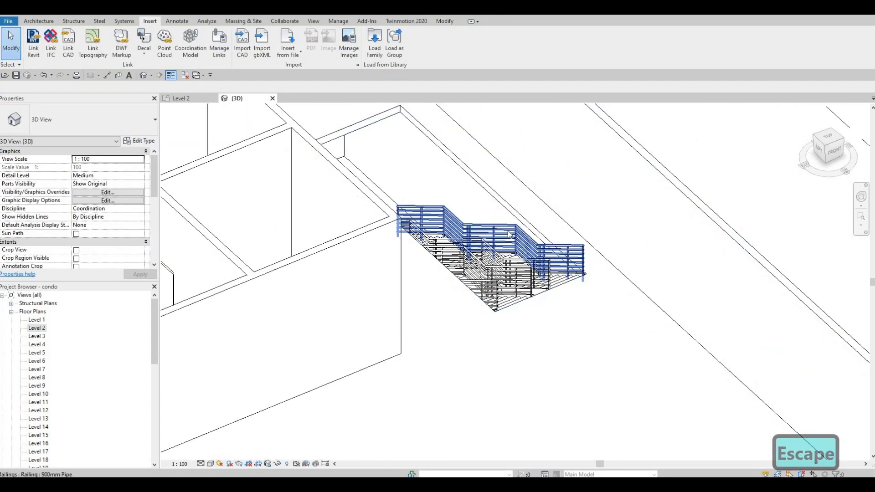
click(127, 124)
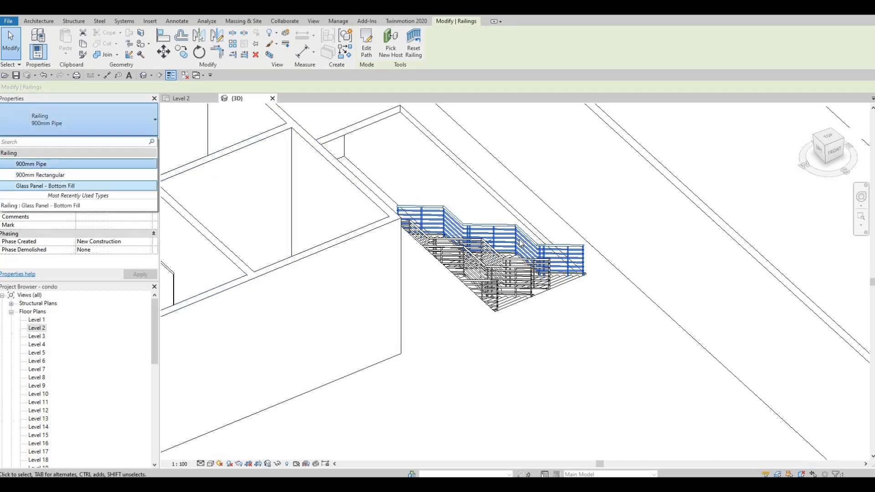
click(497, 275)
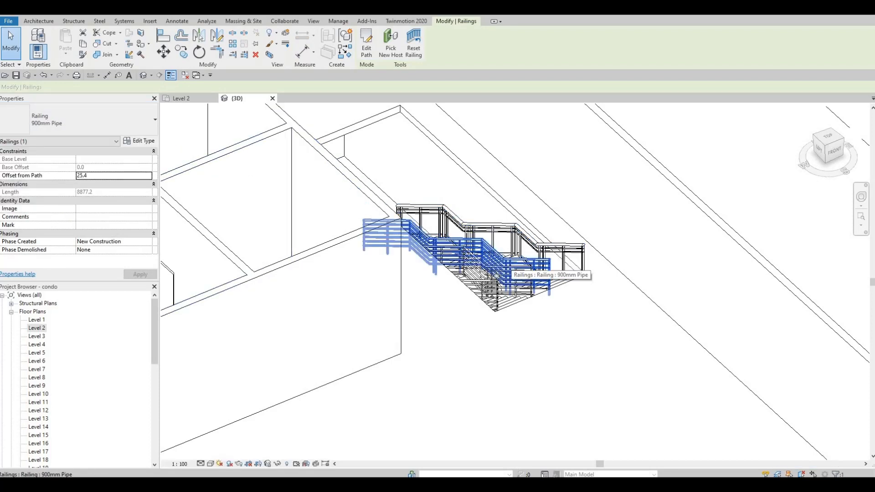
ctrl+click(496, 286)
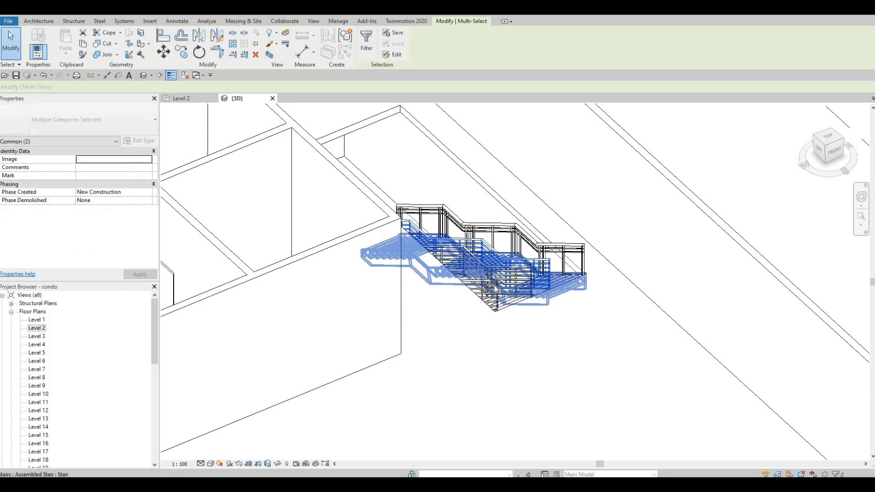
key(Escape)
Step: Select the three remaining 900mm Pipe railings on the paired straight stairs and change them to Glass Panel - Bottom Fill
shift+middle_drag(461, 319, 274, 138)
middle_drag(843, 433, 321, 175)
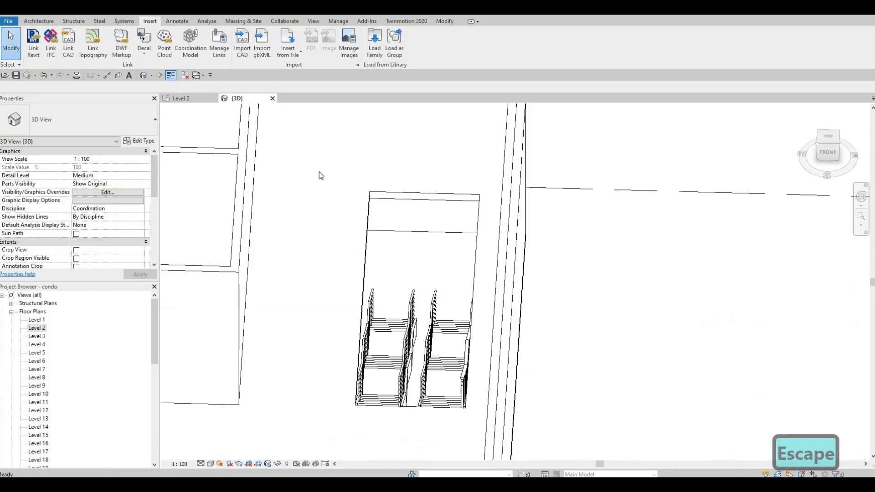
middle_drag(425, 250, 424, 173)
click(431, 267)
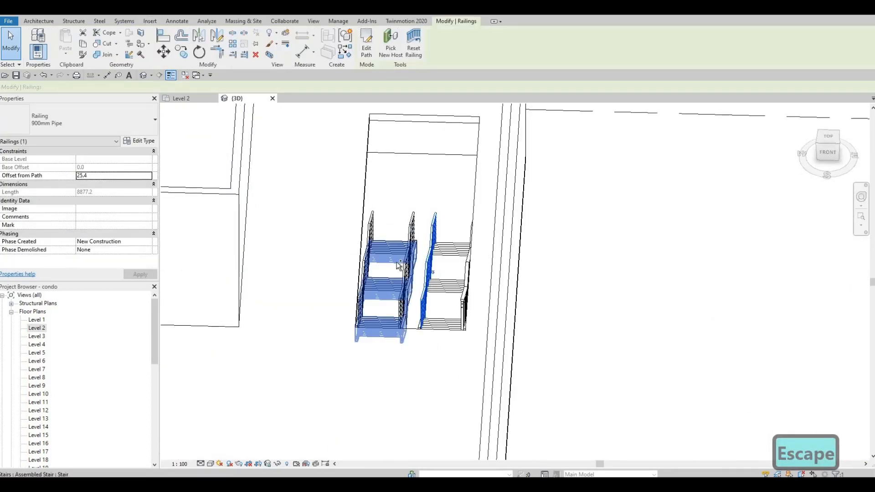
ctrl+click(404, 265)
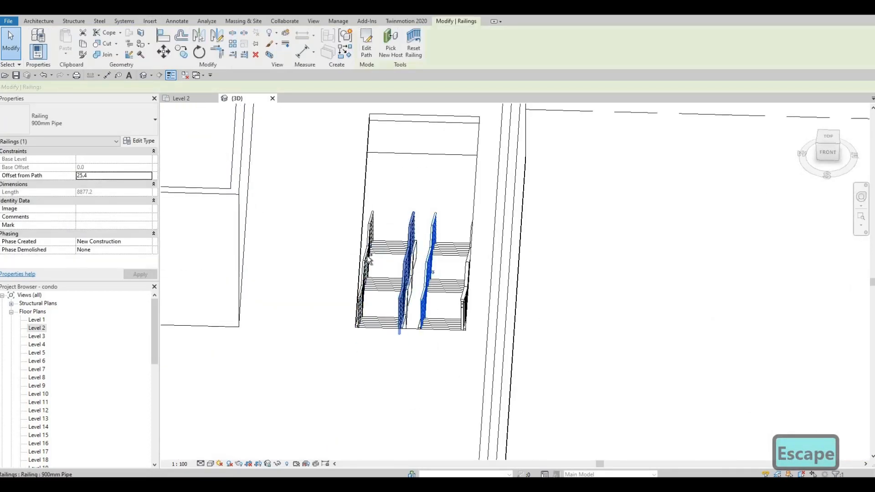
click(130, 111)
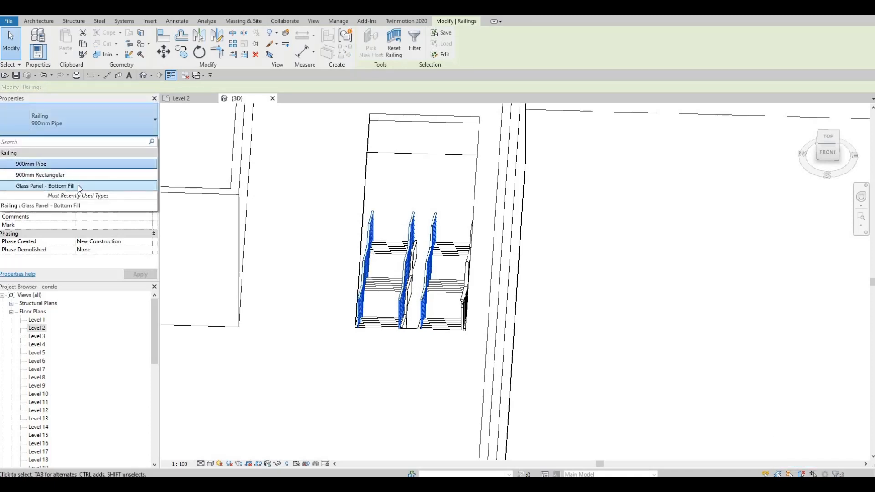
click(78, 185)
key(Escape)
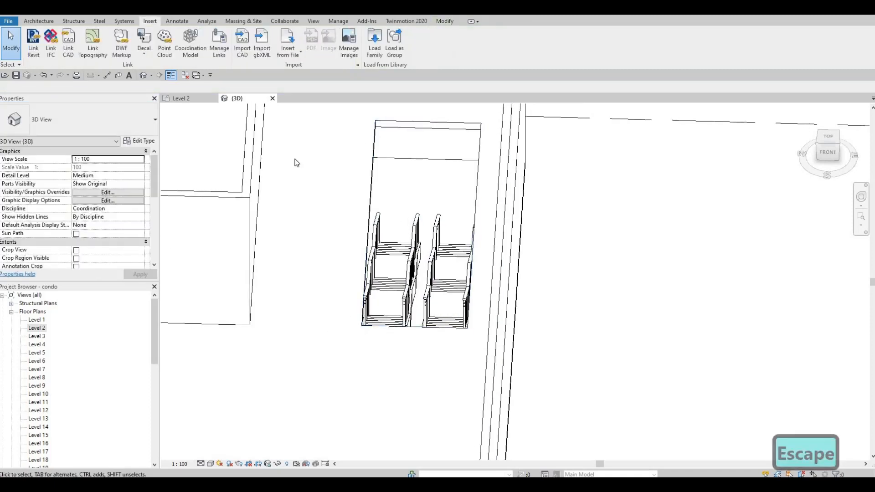
Step: Open the Level 2 floor plan and focus on the paired straight stairs beside the exterior wall
shift+middle_drag(297, 162, 496, 252)
middle_drag(319, 273, 430, 293)
scroll(508, 237, up, 3)
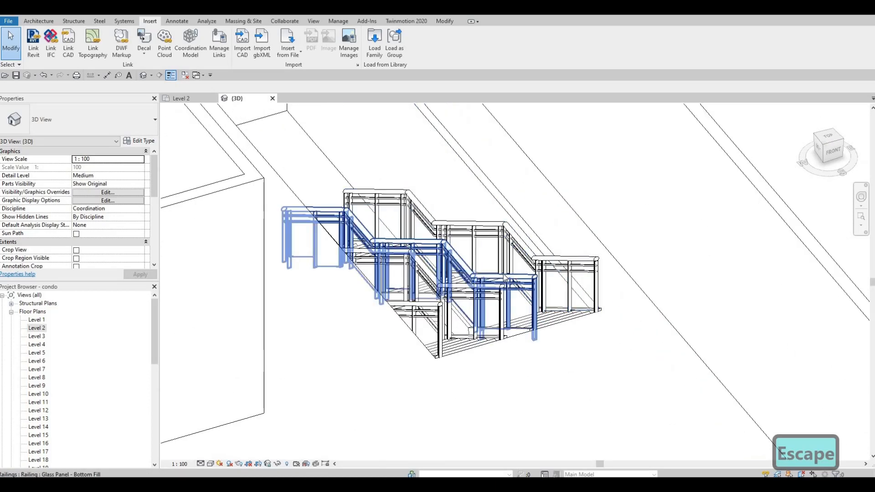
scroll(501, 274, down, 2)
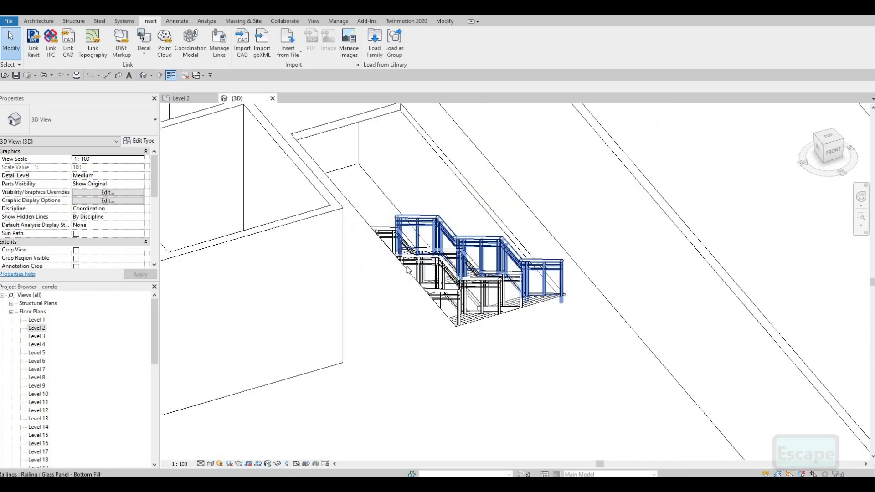
scroll(408, 270, down, 1)
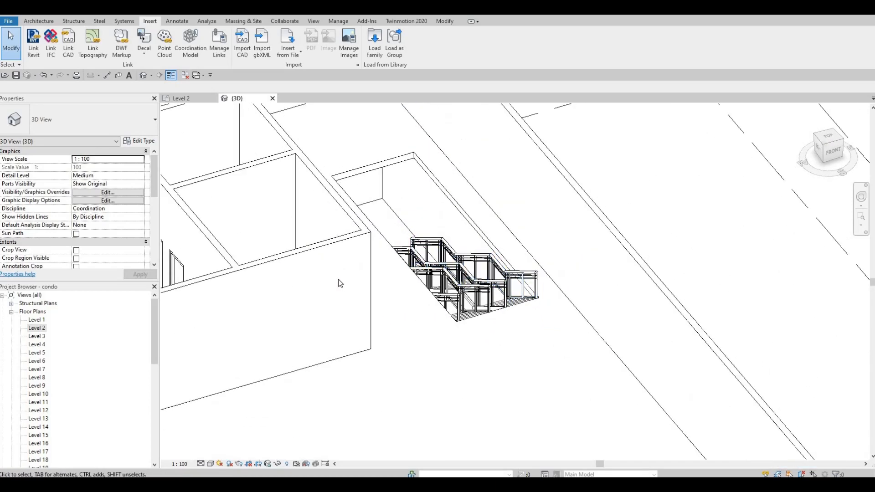
double_click(37, 328)
scroll(374, 215, up, 2)
scroll(388, 193, down, 3)
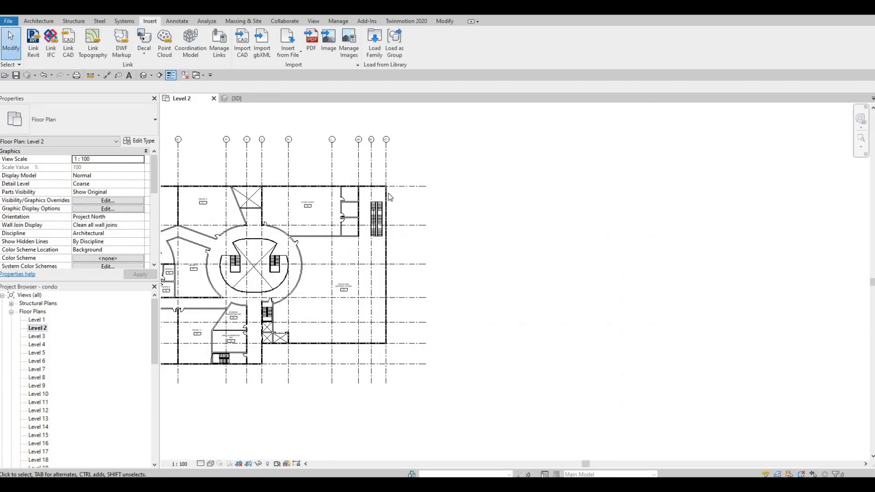
scroll(388, 193, up, 5)
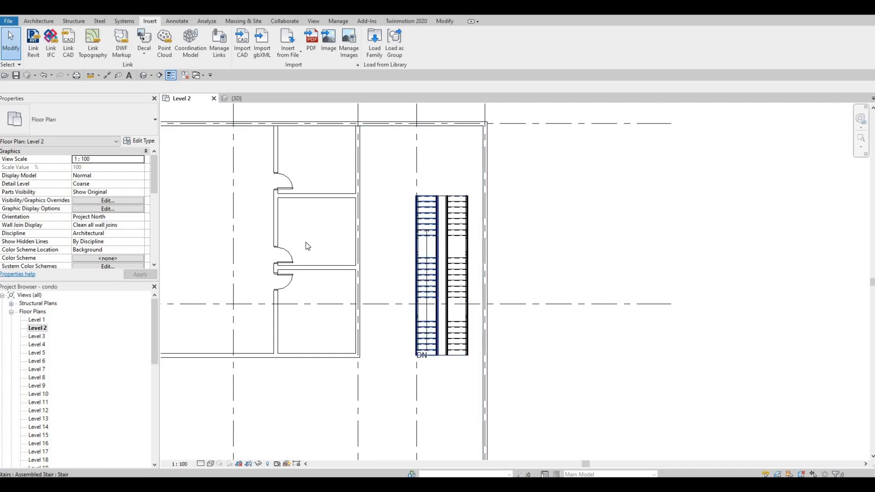
Step: Start a Glass Panel - Bottom Fill railing path on Level 2, offset 50 mm, and add its line along the left-hand stair's outer edge
click(38, 21)
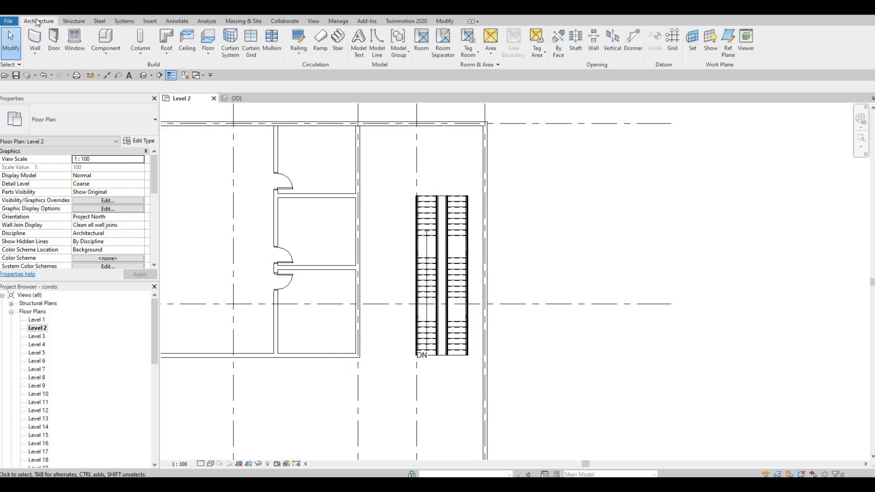
click(299, 38)
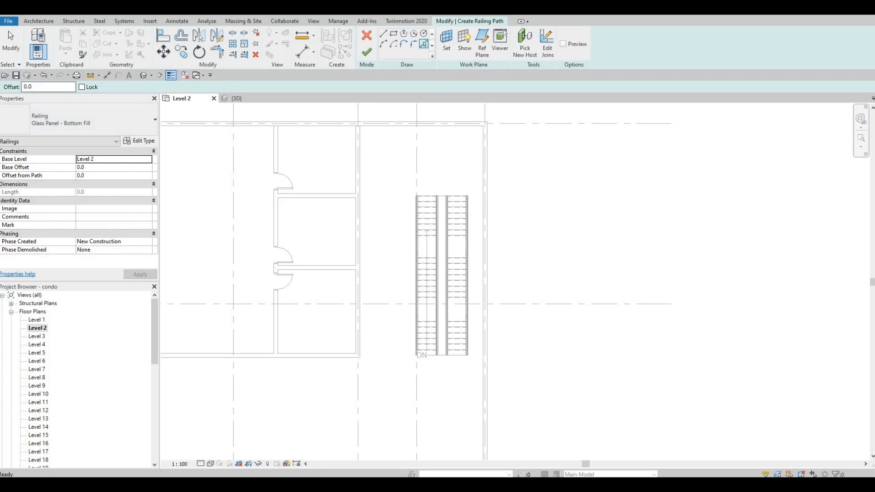
drag(48, 88, 24, 87)
text(50)
key(Return)
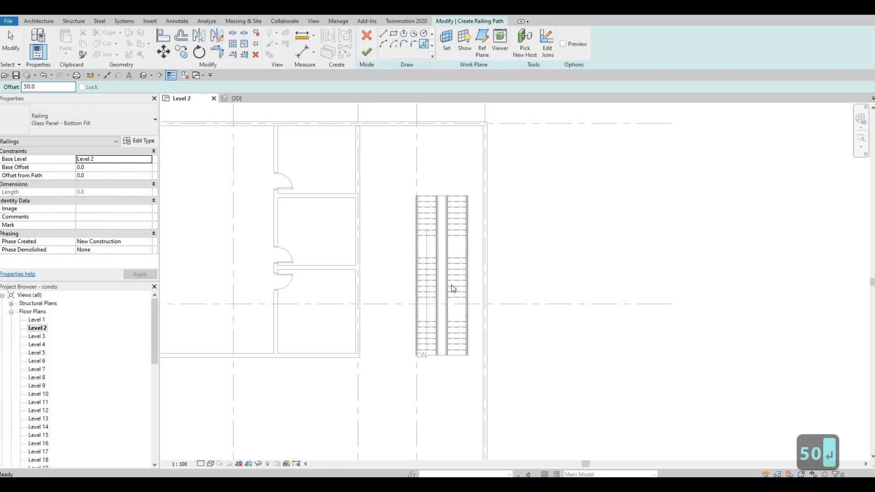
scroll(390, 309, up, 5)
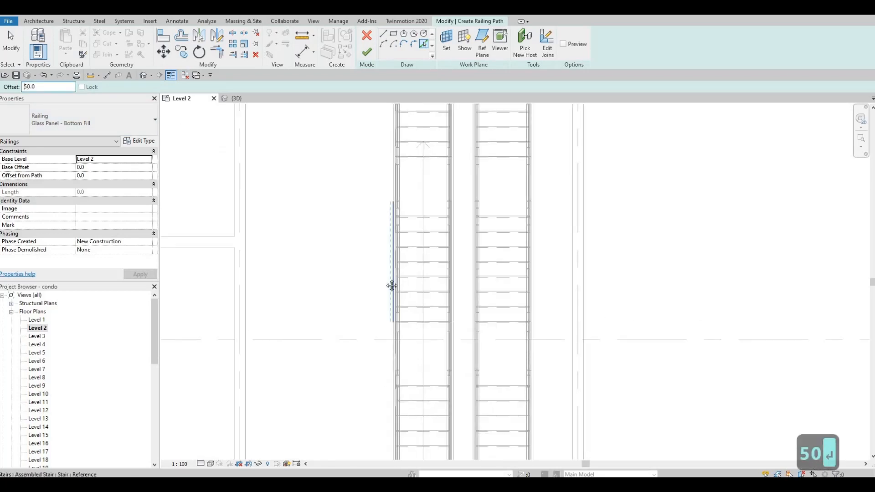
scroll(417, 319, up, 5)
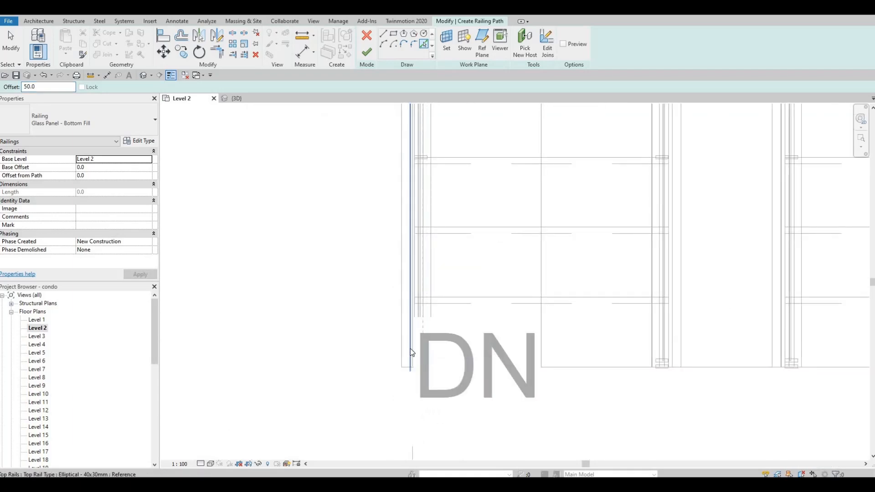
click(381, 300)
Step: Add offset railing path lines along the right-hand stair's outer edge and across the far end of the opening, opposite the DN label
middle_drag(483, 311, 381, 307)
scroll(511, 288, down, 2)
middle_drag(511, 288, 361, 300)
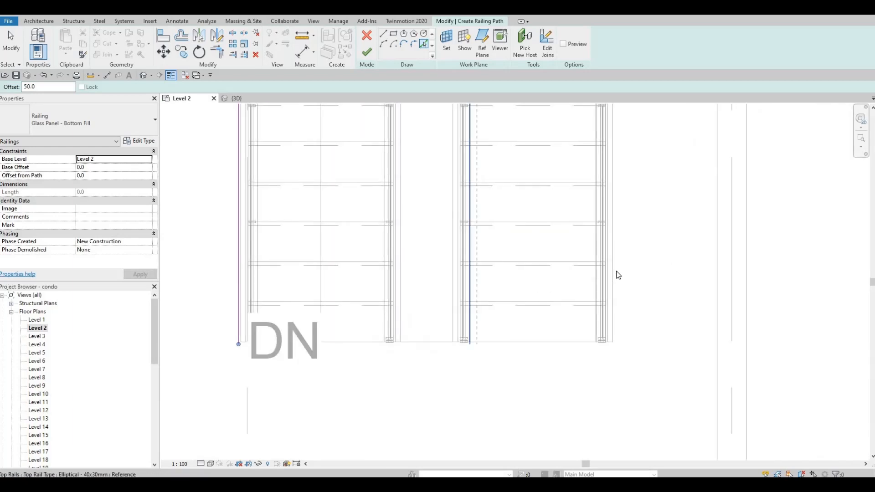
click(615, 272)
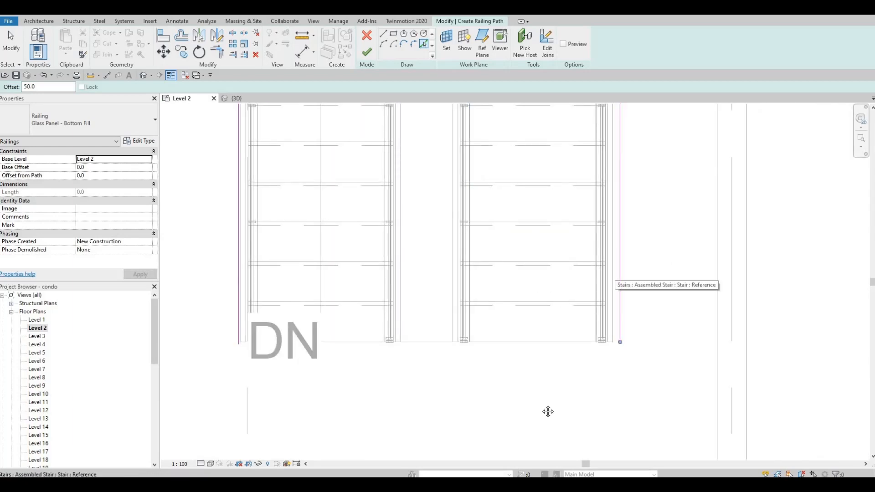
scroll(549, 410, down, 3)
scroll(529, 219, down, 2)
scroll(504, 153, up, 3)
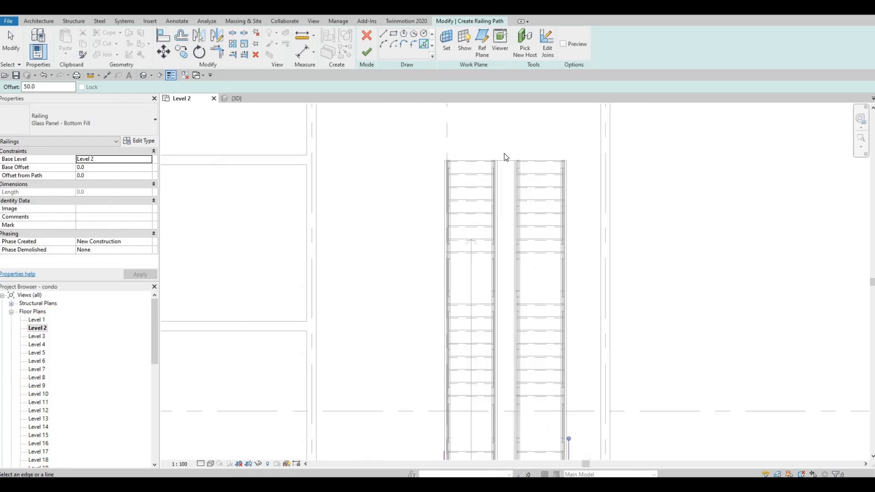
key(Escape)
key(Escape)
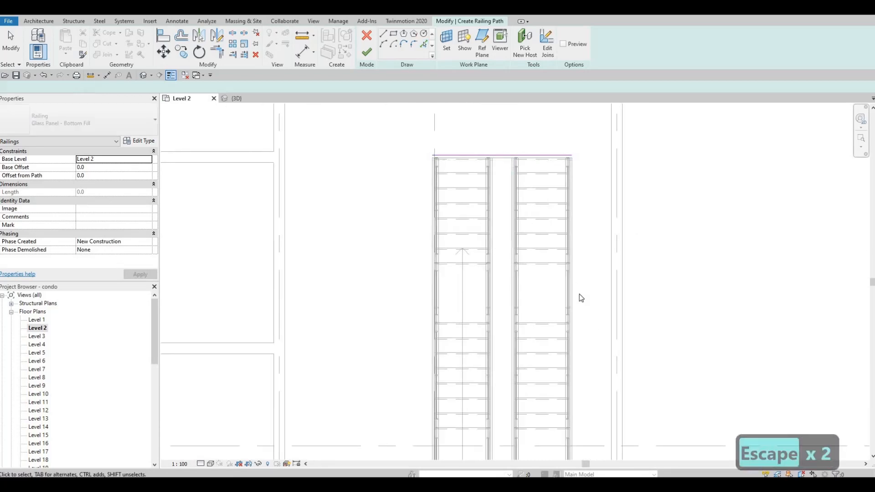
Step: Trim the railing path's end line and left side line to meet in a corner
middle_drag(579, 294, 568, 267)
key(t)
key(r)
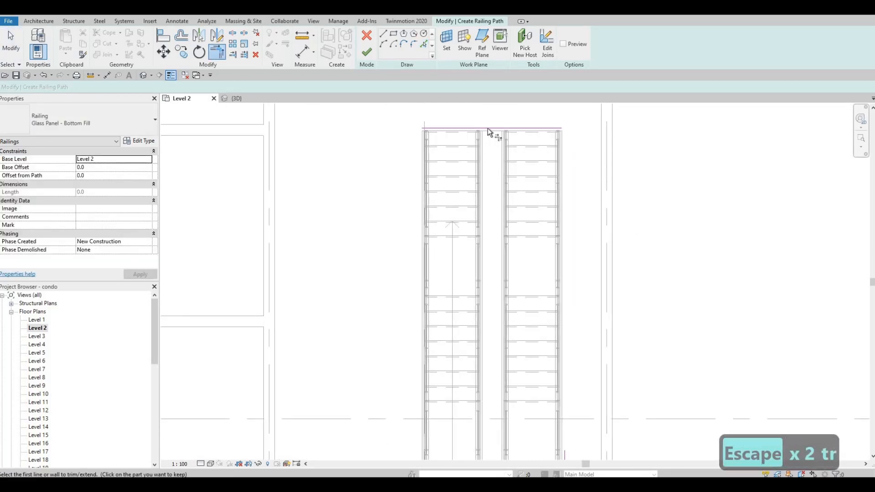
click(487, 129)
middle_drag(428, 406, 428, 339)
click(421, 413)
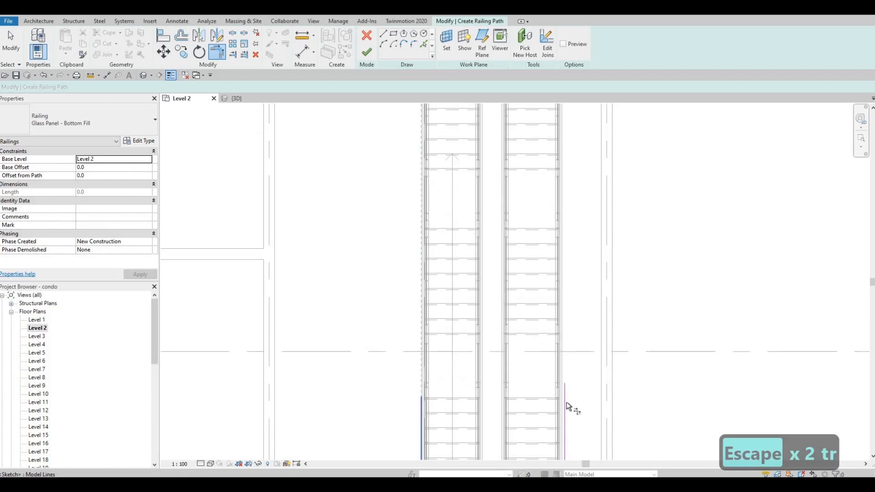
Step: Trim the right side line to a corner with the end line and finish the U-shaped guard railing
click(566, 403)
middle_drag(547, 206, 545, 388)
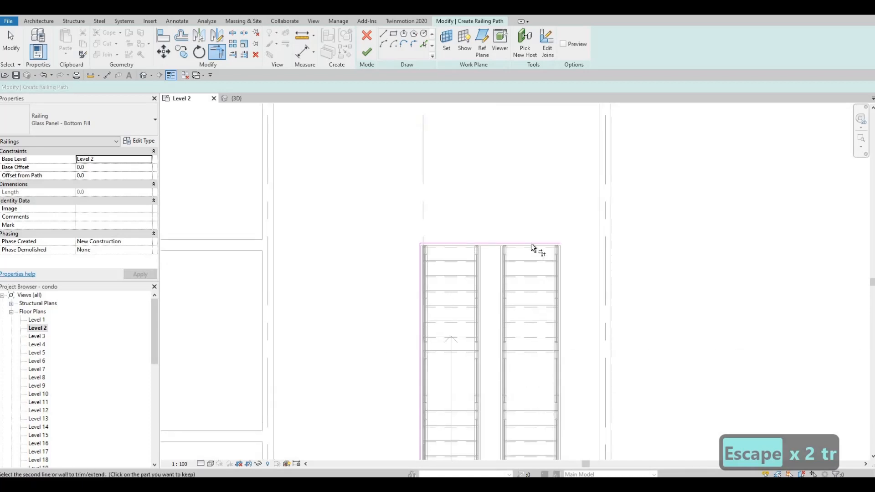
click(531, 245)
middle_drag(538, 319, 515, 214)
scroll(514, 214, down, 4)
scroll(357, 160, up, 1)
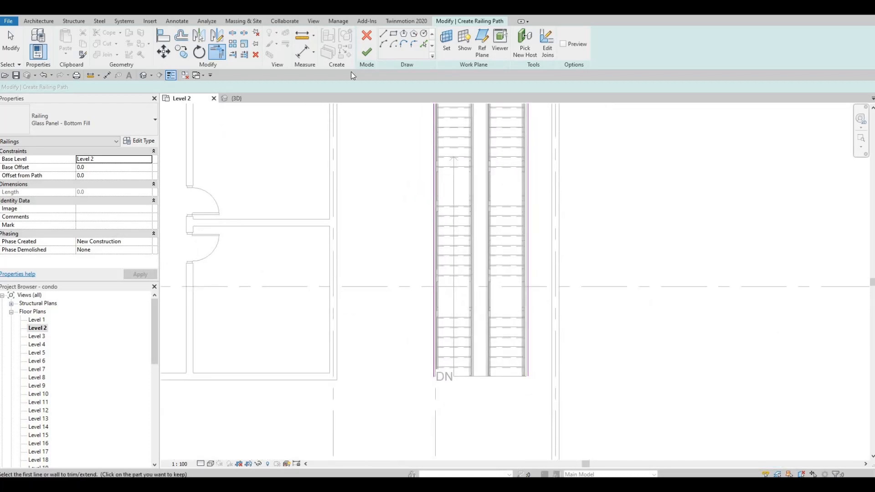
click(366, 52)
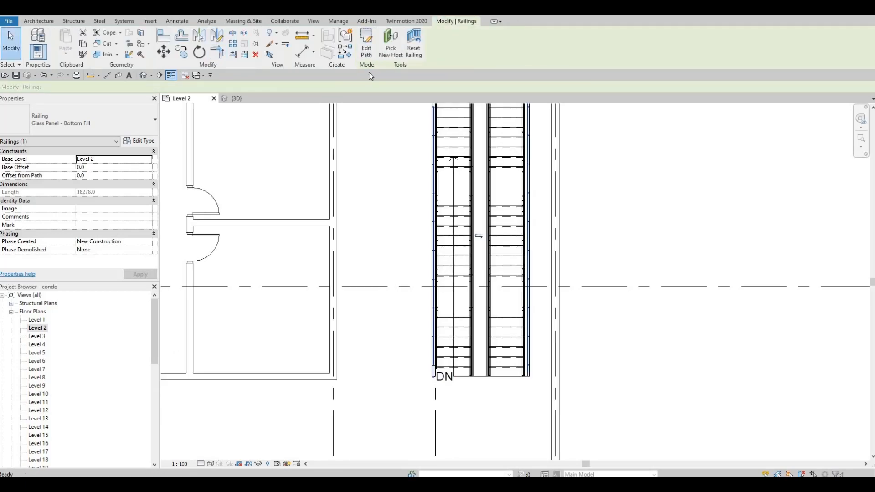
key(Escape)
key(Escape)
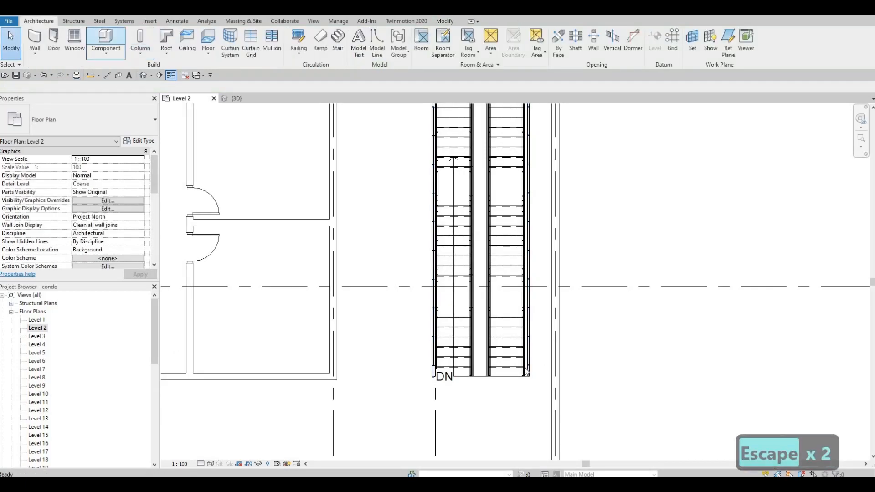
Step: Start another Glass Panel - Bottom Fill railing path, offset 50 mm, and add its line along the Level 2 floor edge at the DN end
scroll(474, 384, up, 1)
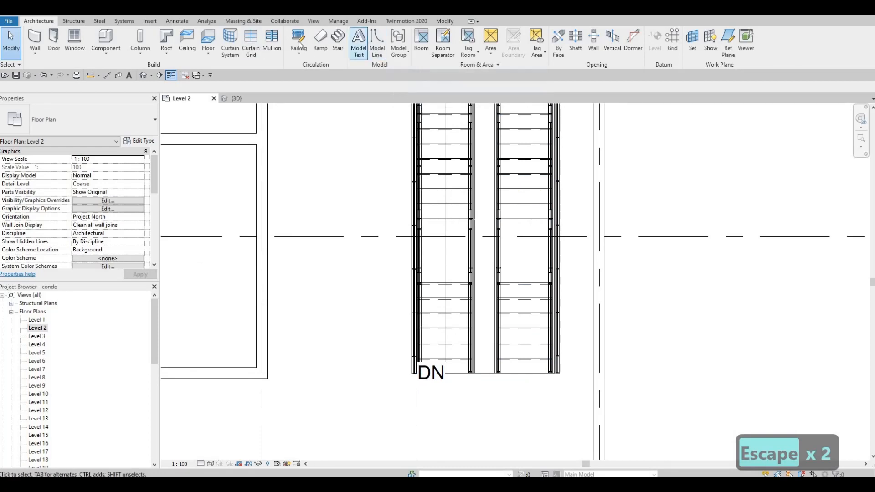
click(298, 53)
click(328, 66)
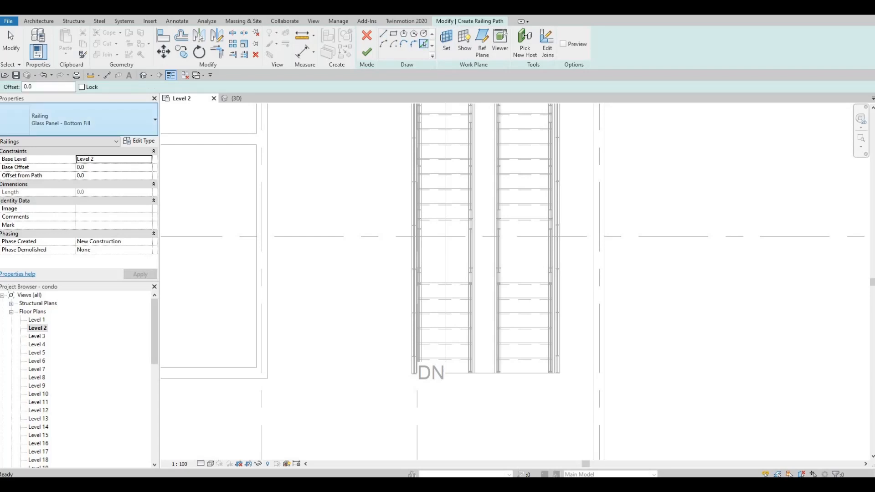
double_click(32, 87)
text(50)
key(Return)
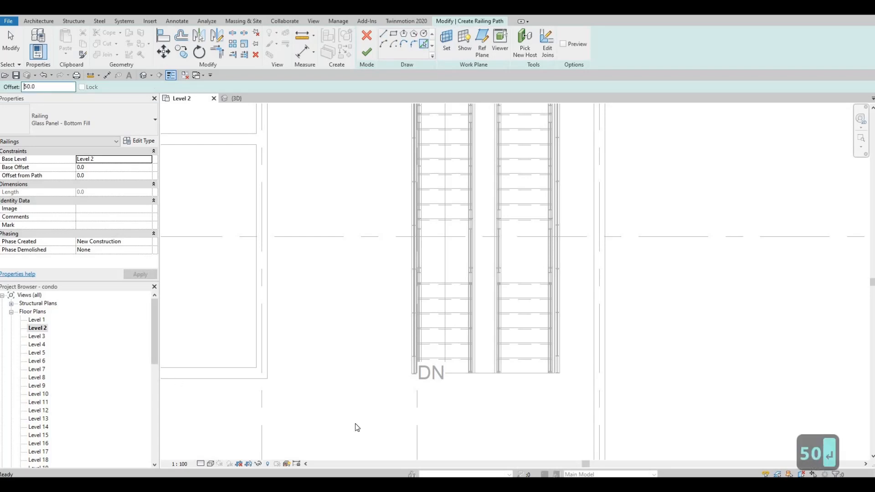
scroll(510, 351, up, 3)
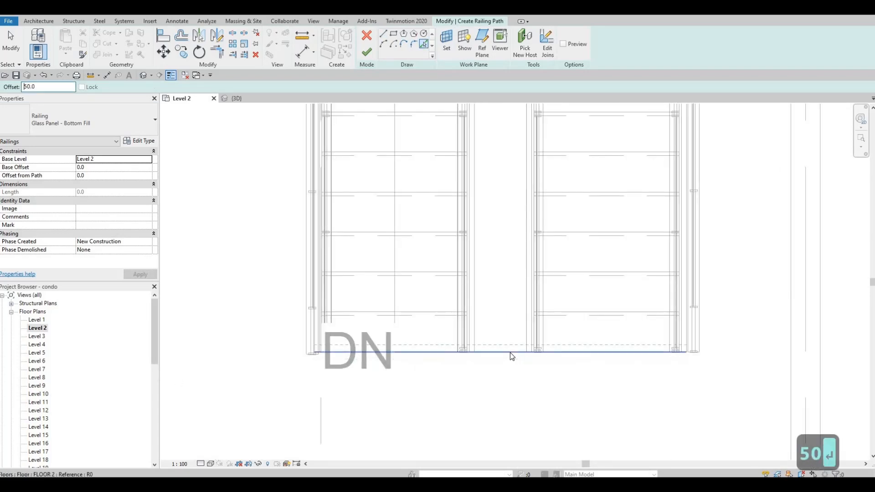
click(503, 362)
key(Escape)
key(Escape)
Step: Shorten both ends of the path line to about 560 mm so it spans the gap between the stairs, and finish the railing
click(314, 360)
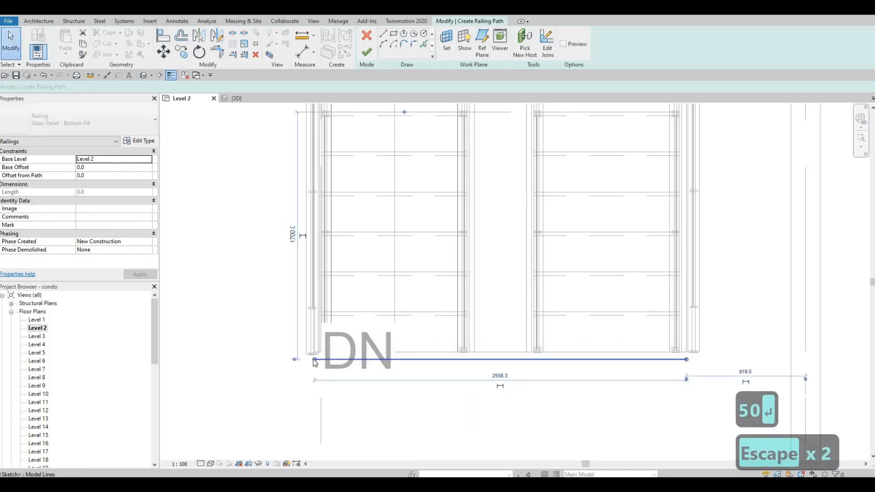
drag(314, 359, 467, 360)
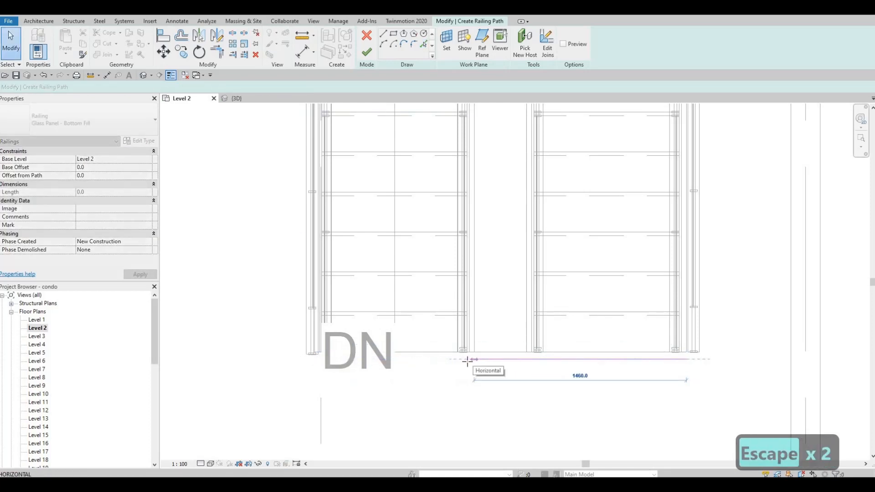
mouse_move(686, 360)
mouse_down()
mouse_move(654, 367)
mouse_move(539, 359)
mouse_up()
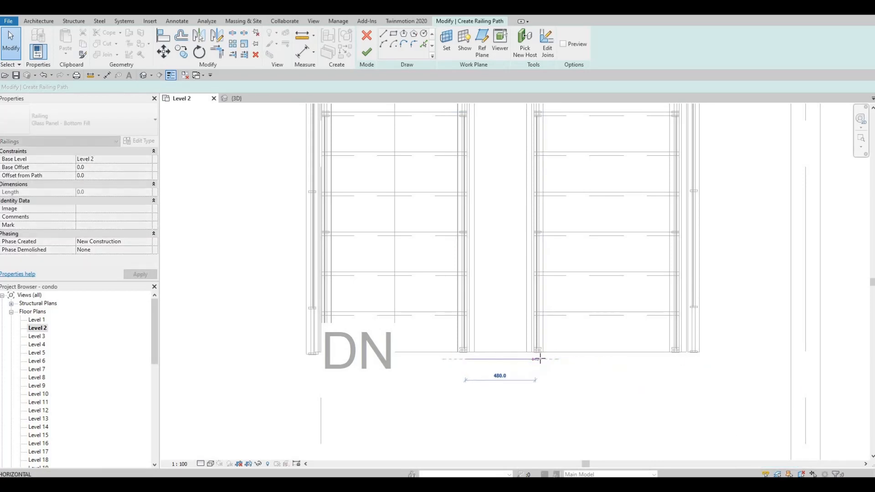
drag(466, 363, 459, 360)
click(366, 55)
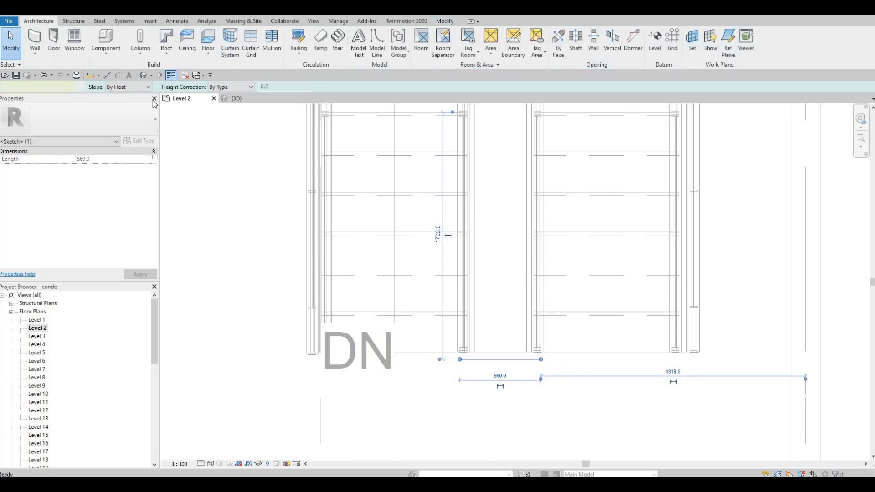
Step: Open the 3D view and inspect the guard railings around the stair opening and the building as a whole
click(237, 97)
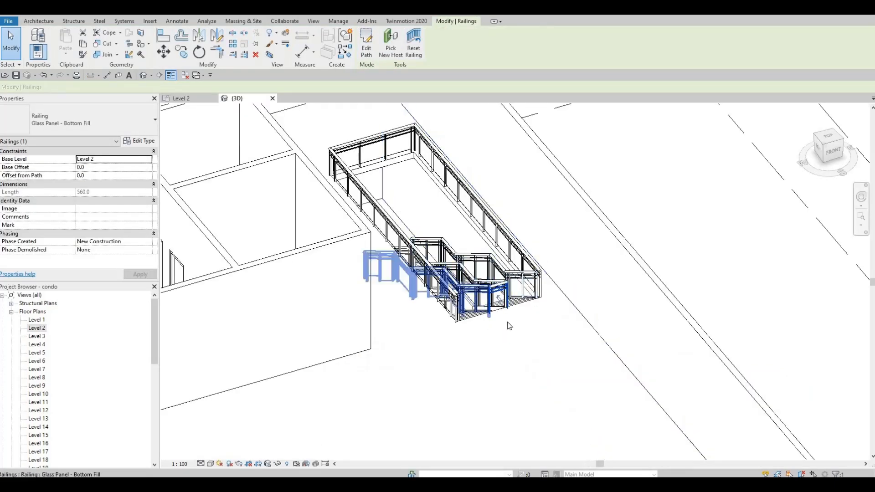
key(Escape)
scroll(507, 322, up, 2)
shift+middle_drag(507, 321, 688, 246)
scroll(659, 268, down, 5)
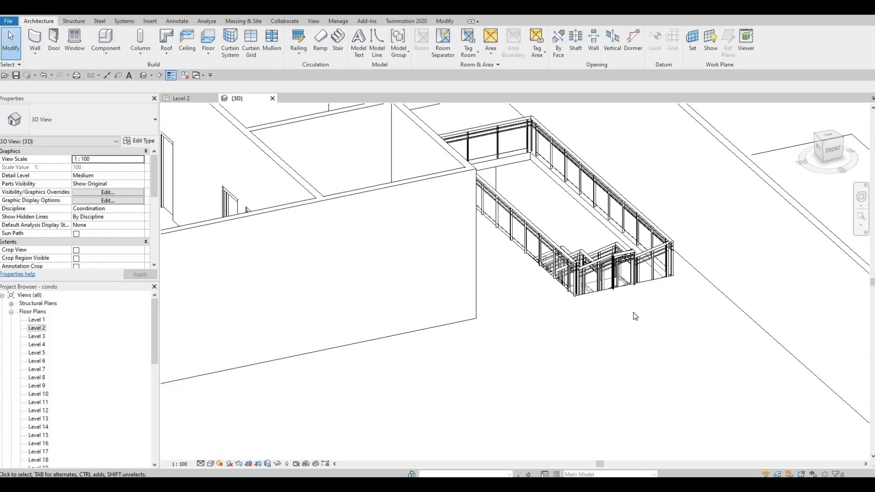
scroll(690, 261, down, 6)
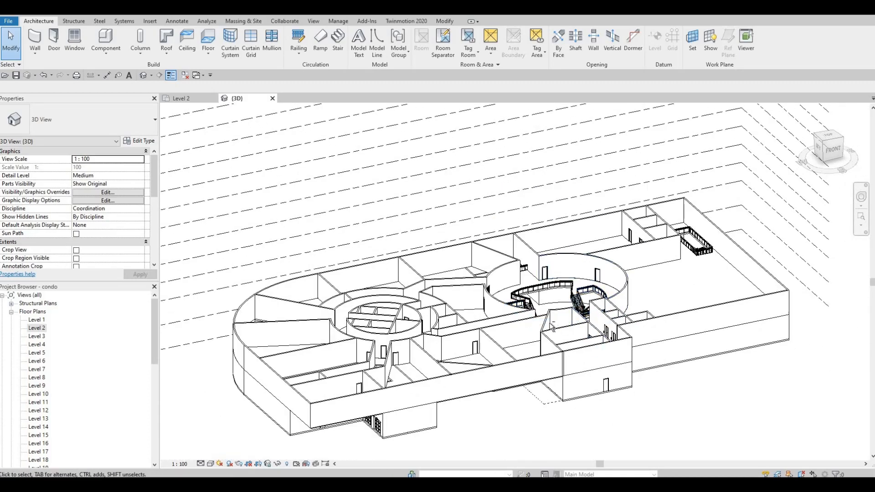
shift+middle_drag(553, 349, 493, 342)
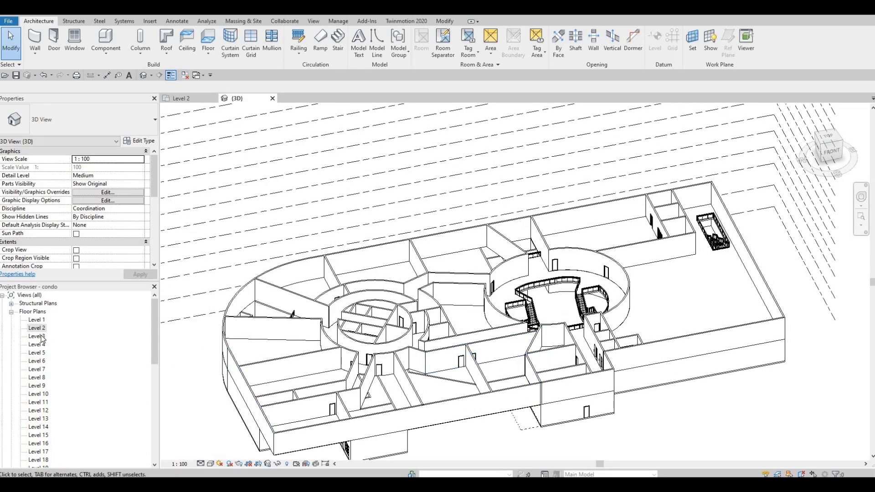
Step: Open the Level 3 floor plan and view its full grid layout
click(37, 336)
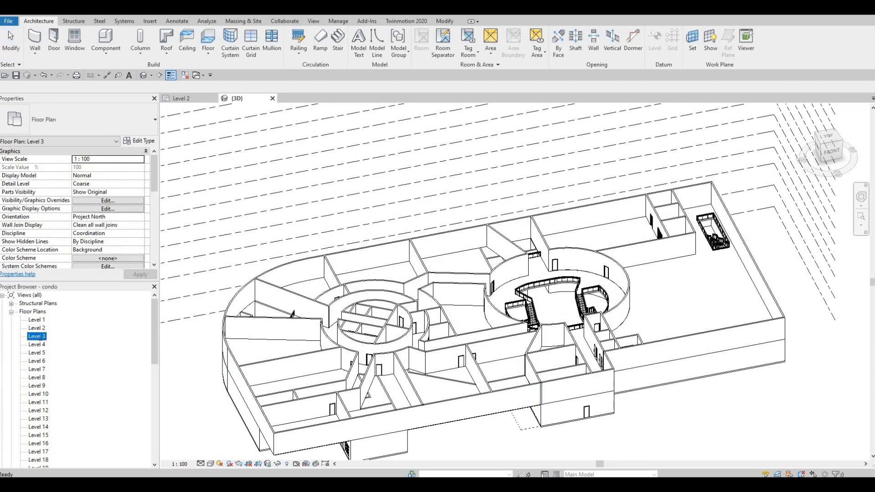
double_click(37, 337)
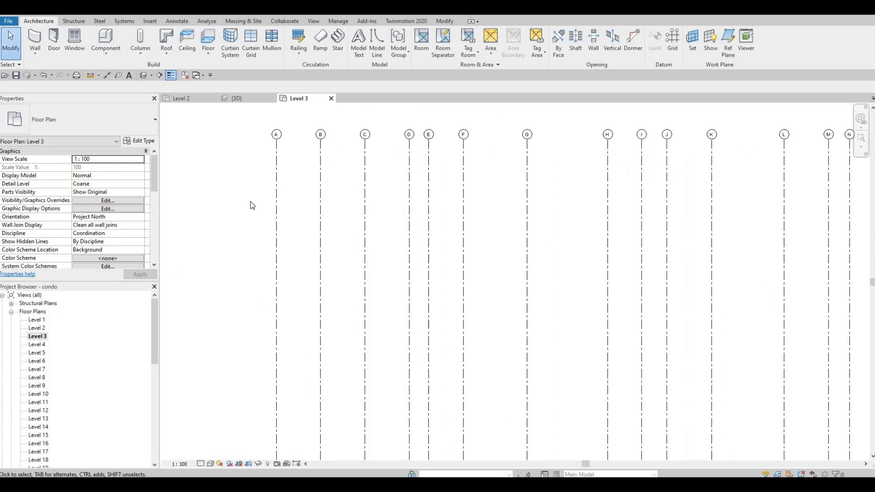
scroll(246, 206, down, 2)
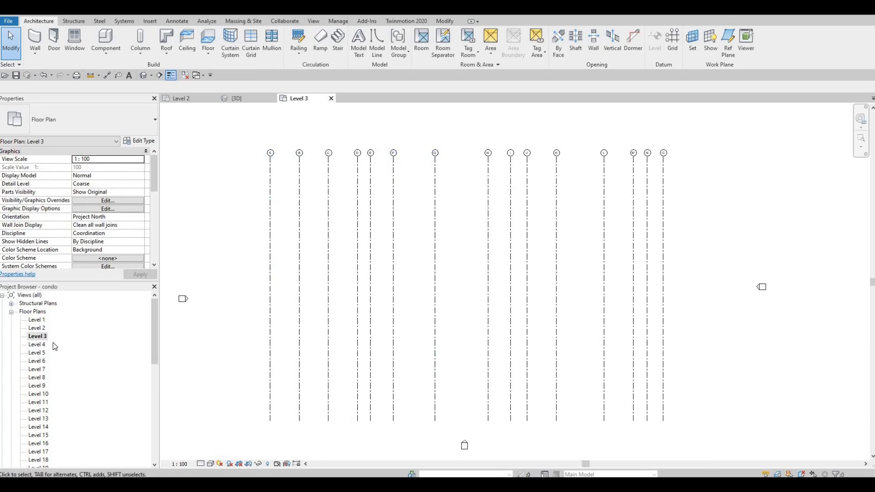
Step: Open the South elevation and examine the building's lower storeys and the stack of levels above
scroll(52, 347, down, 8)
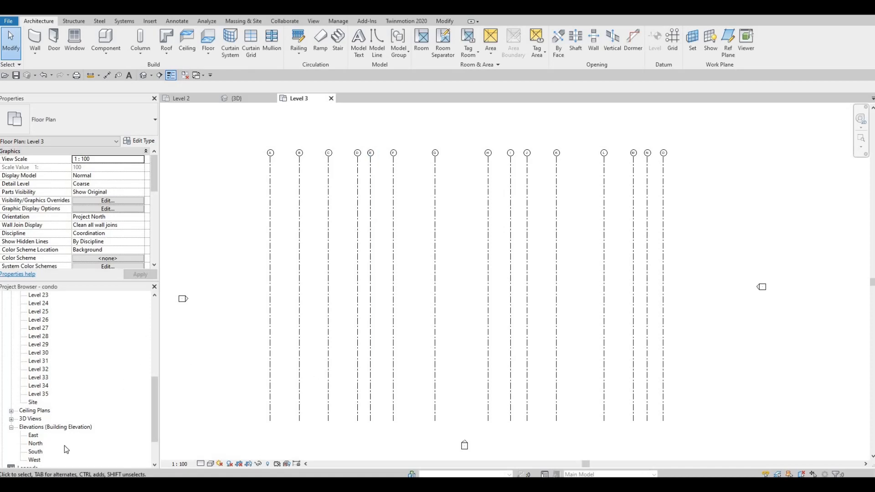
double_click(36, 452)
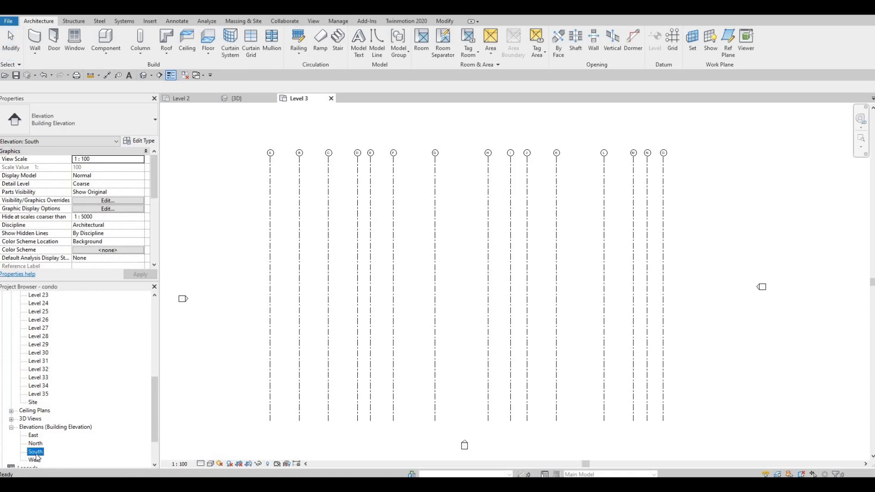
scroll(499, 408, up, 1)
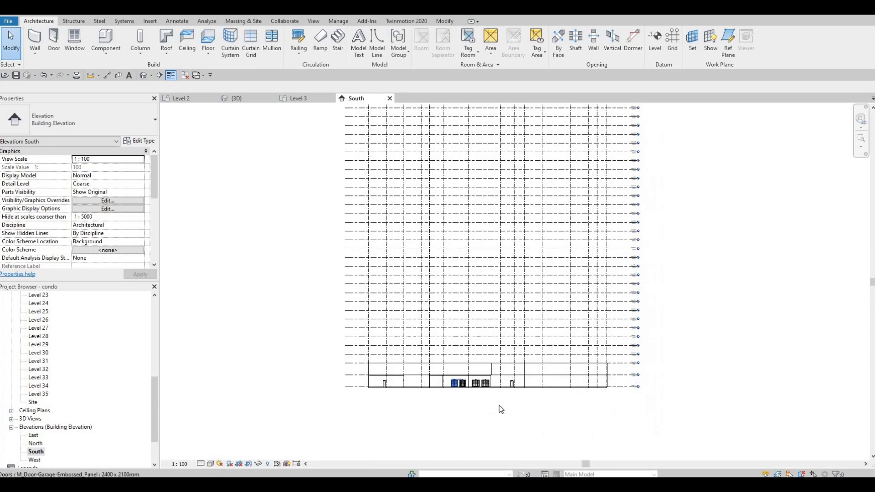
scroll(619, 412, up, 3)
scroll(624, 412, down, 4)
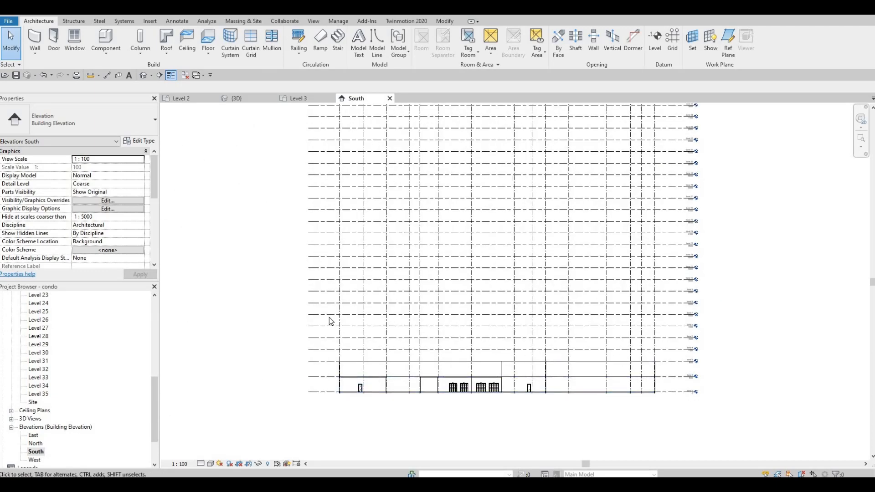
scroll(313, 262, down, 3)
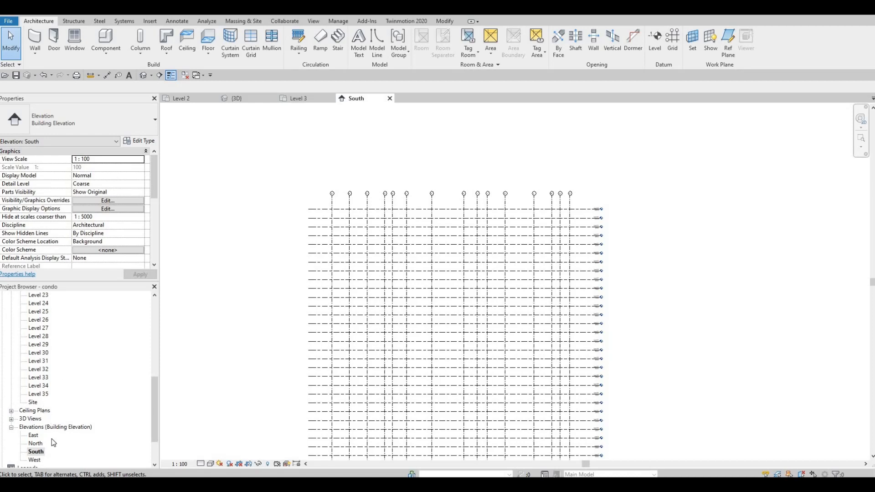
Step: Open the North elevation and examine the grid and level lines above the building's lower storeys
scroll(39, 431, down, 1)
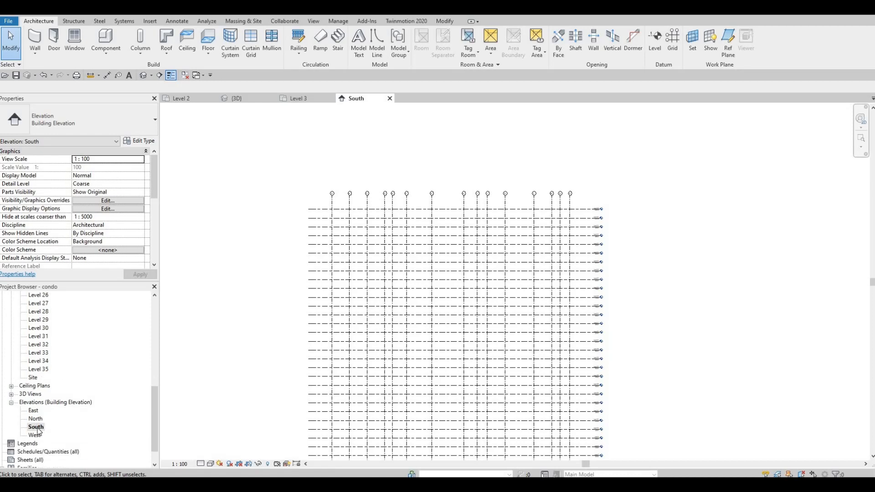
double_click(35, 418)
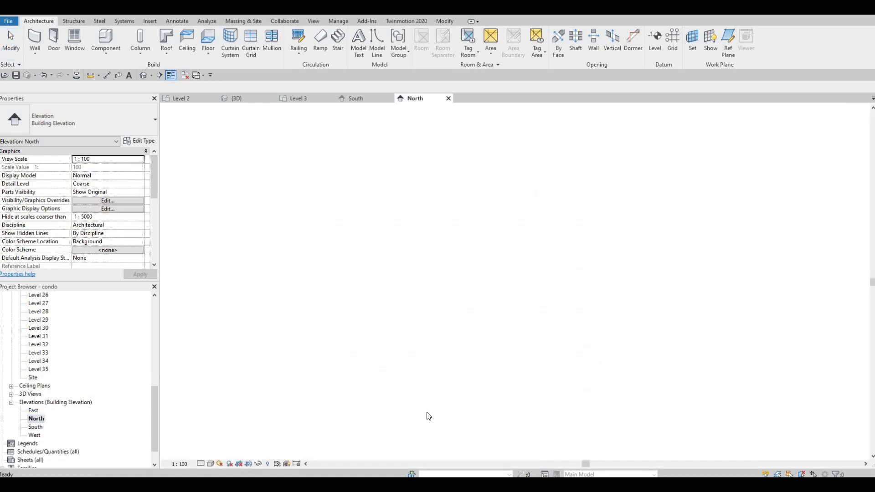
middle_drag(626, 399, 591, 368)
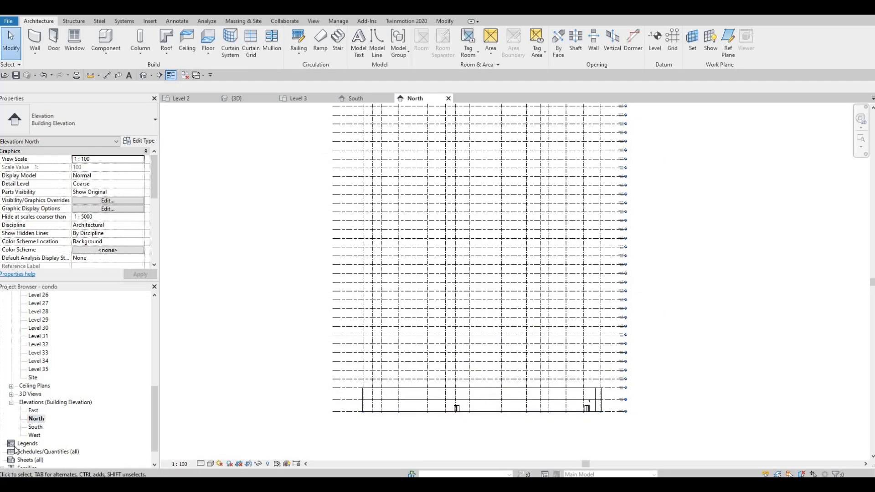
Step: In the East elevation, extend the head ends of the aligned level lines farther out past grid 1
double_click(33, 410)
middle_drag(495, 435, 488, 365)
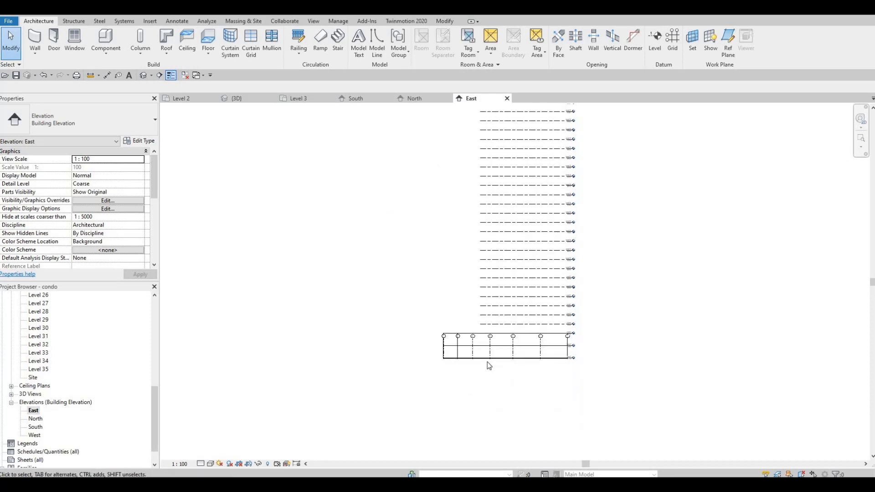
scroll(487, 361, up, 4)
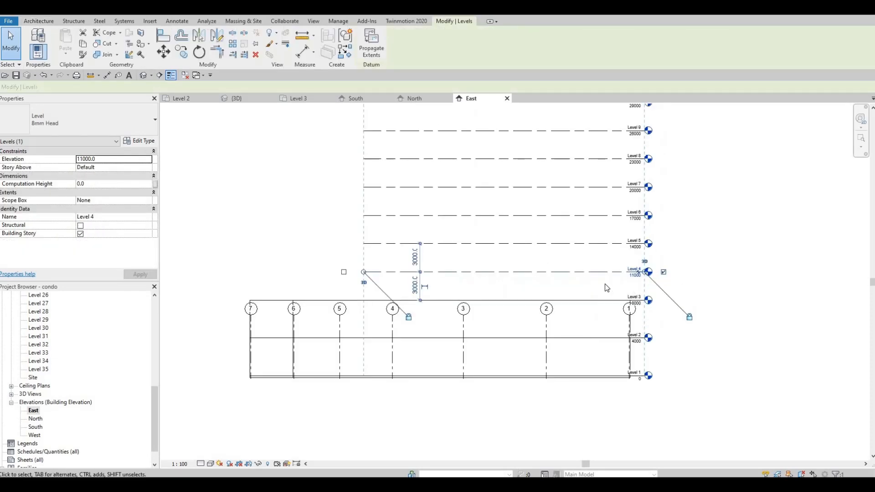
scroll(678, 294, up, 3)
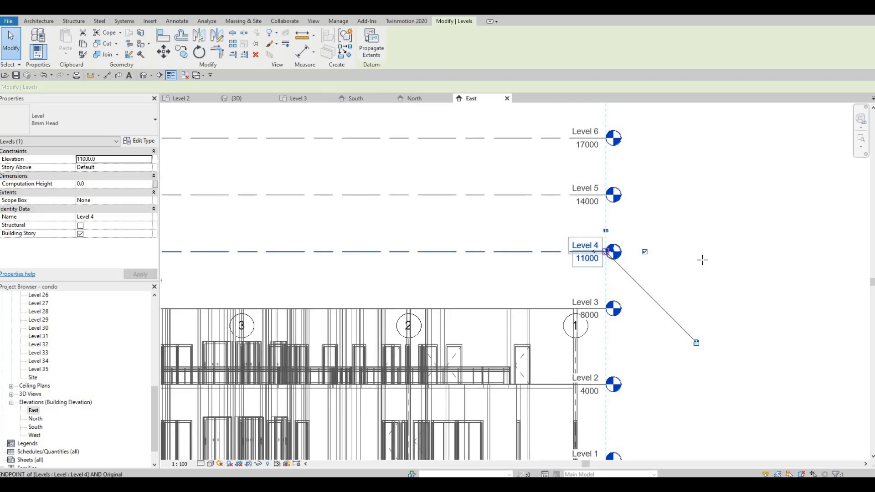
drag(702, 260, 705, 260)
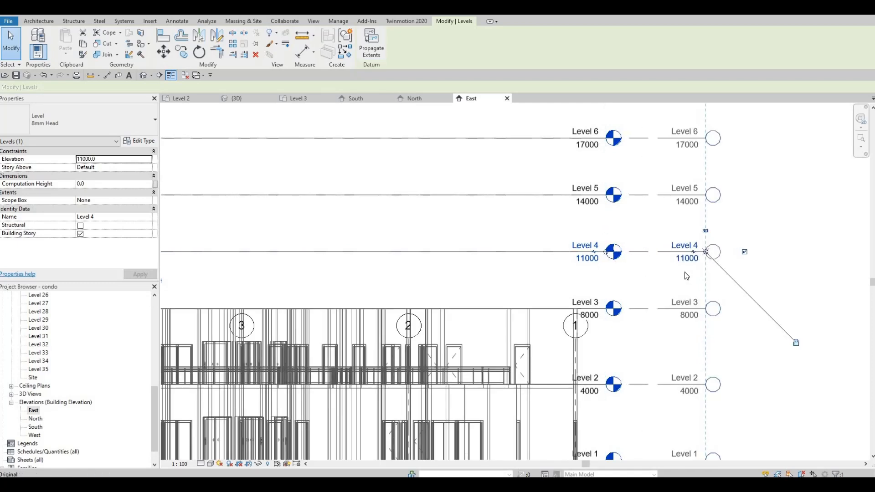
Step: Extend the opposite ends of the aligned level lines past grid 7 so they span the whole building
scroll(625, 257, down, 5)
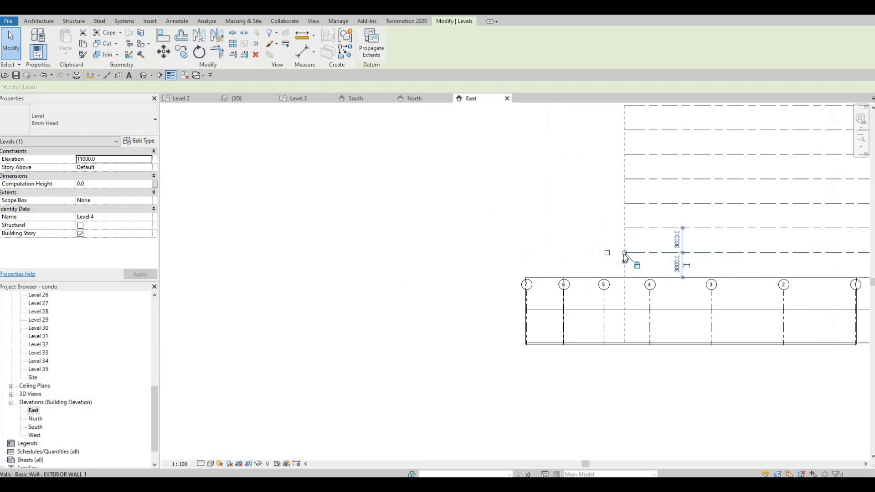
drag(533, 259, 444, 262)
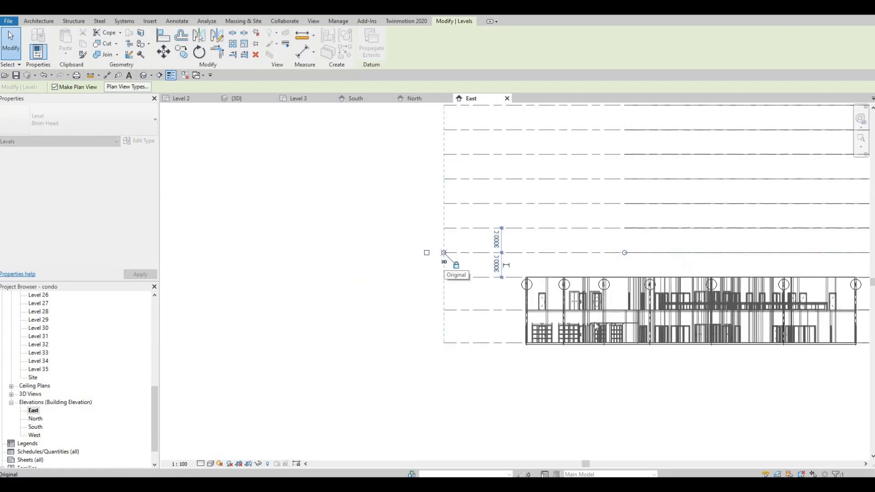
scroll(488, 424, down, 3)
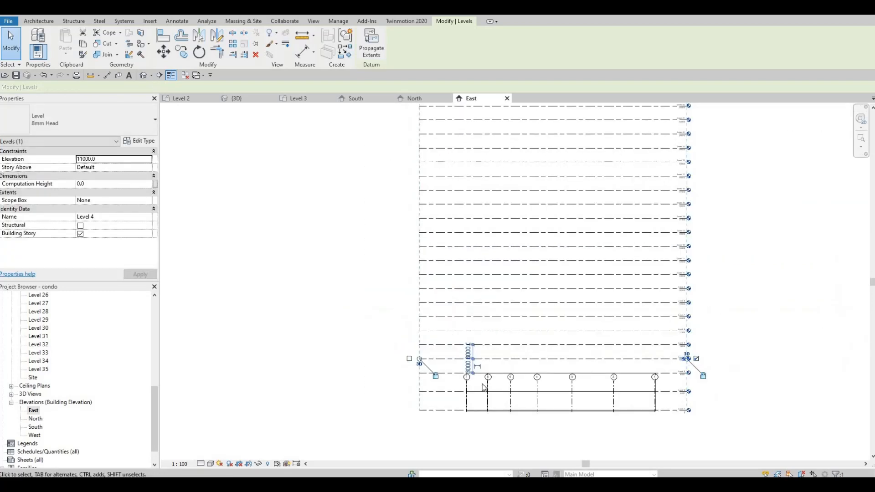
key(Escape)
key(Escape)
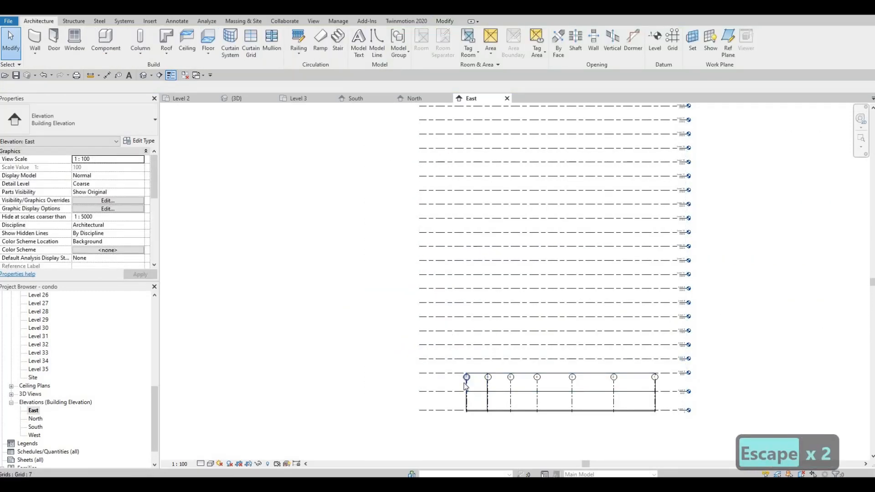
Step: Raise the bubble ends of grids 1 to 7 together until they sit above the topmost level line
click(466, 382)
drag(466, 378, 445, 146)
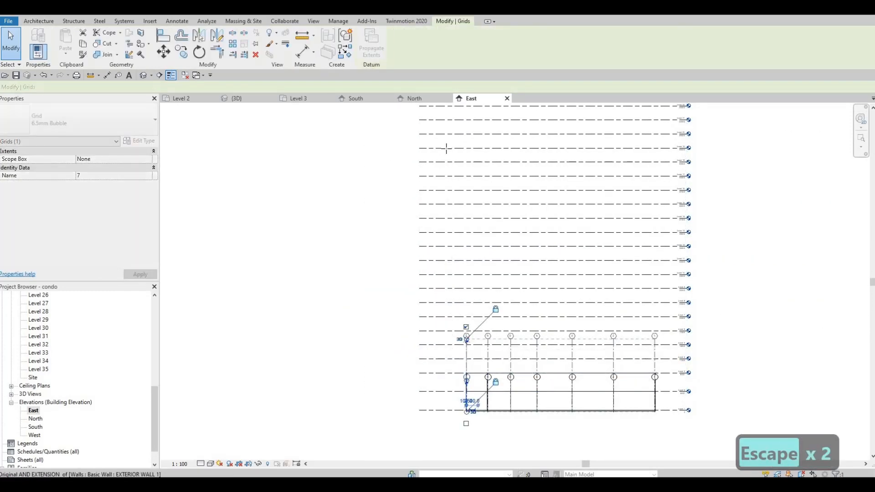
middle_drag(463, 225, 451, 430)
scroll(451, 431, down, 1)
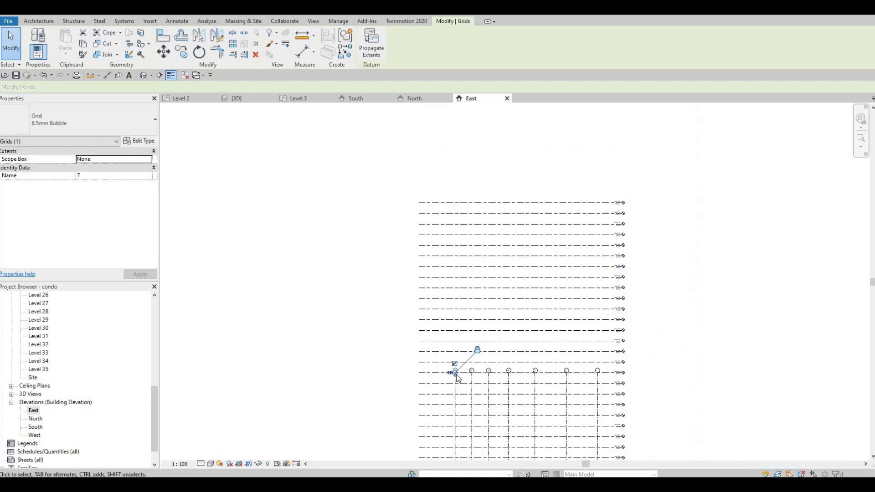
scroll(457, 366, up, 4)
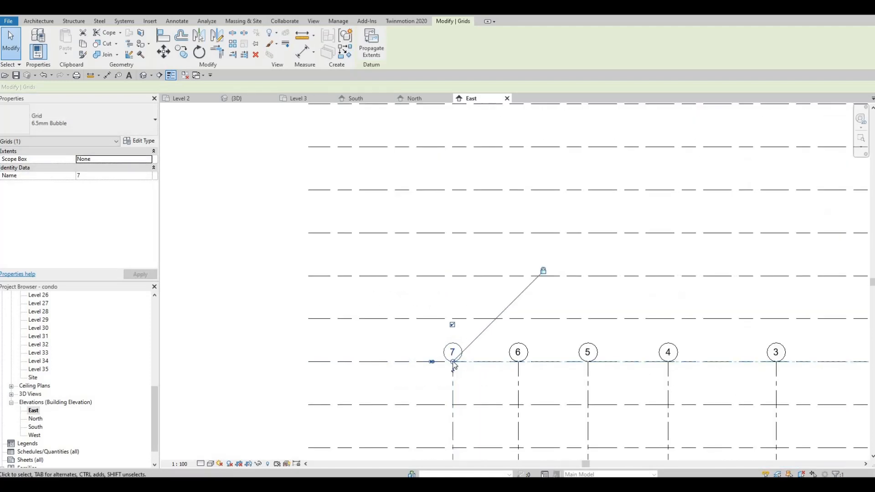
drag(436, 263, 443, 193)
middle_drag(444, 253, 447, 420)
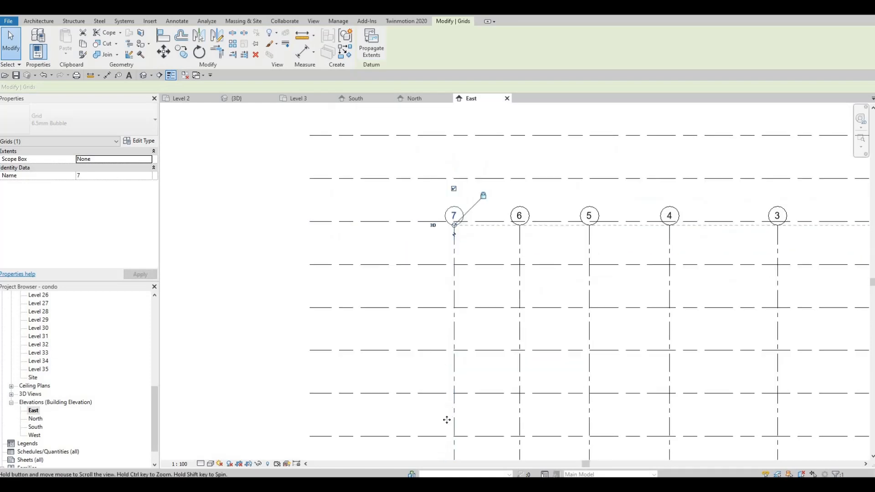
scroll(447, 419, down, 2)
drag(450, 398, 447, 124)
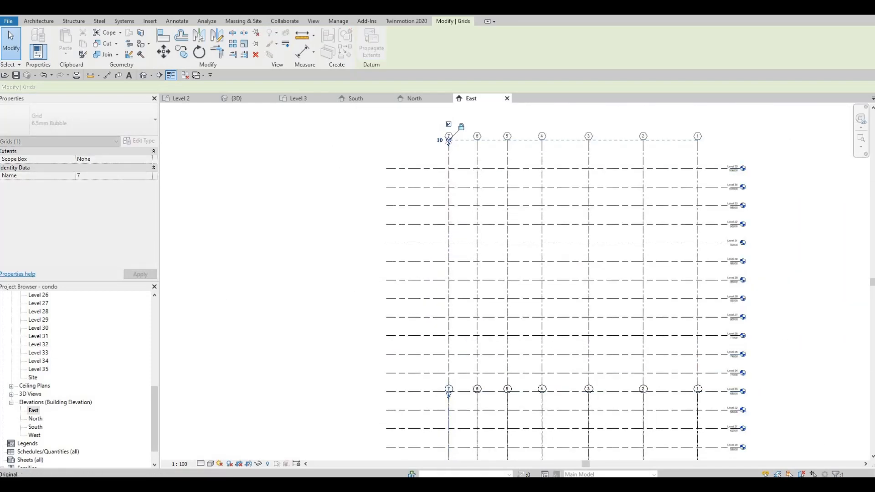
Step: Open the West elevation and check the extents of grids 1 to 7 and the level lines over the full height
double_click(34, 435)
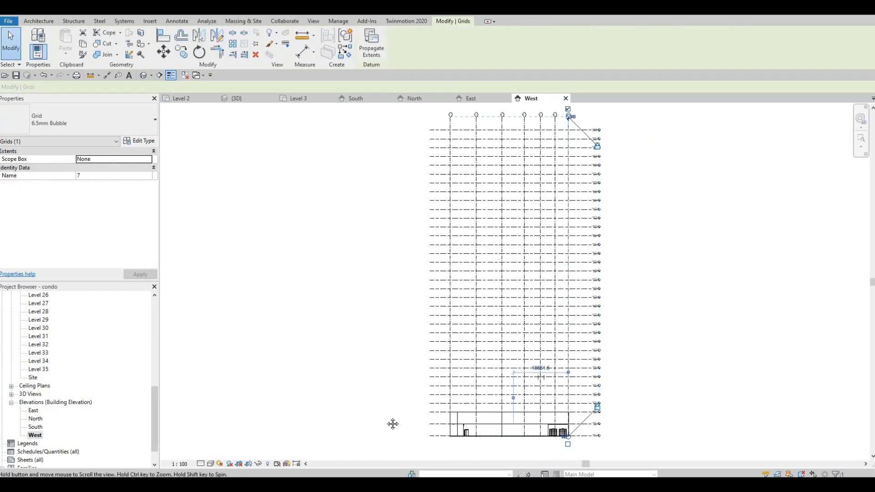
middle_drag(393, 423, 391, 415)
middle_drag(541, 178, 529, 237)
key(Escape)
scroll(523, 184, up, 2)
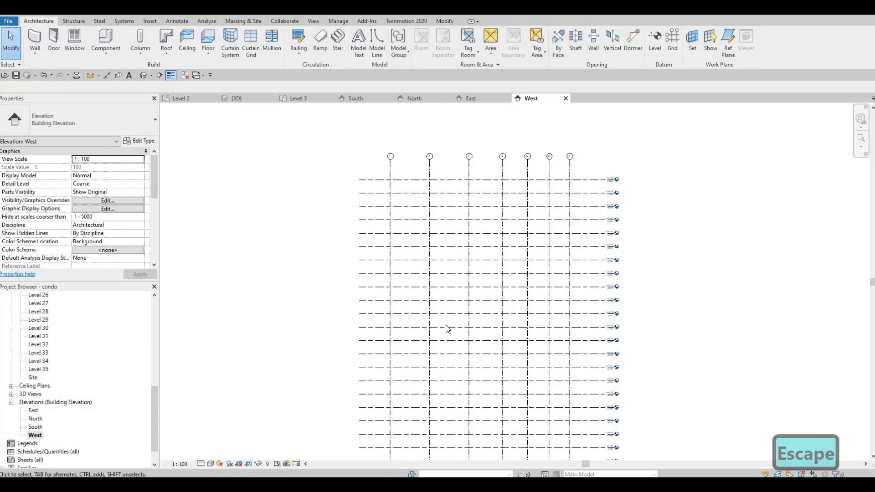
scroll(428, 282, down, 4)
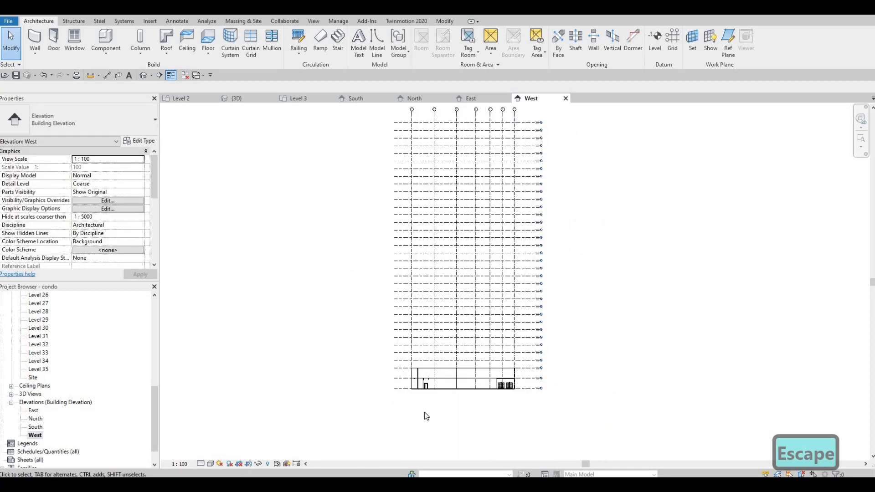
scroll(425, 405, up, 1)
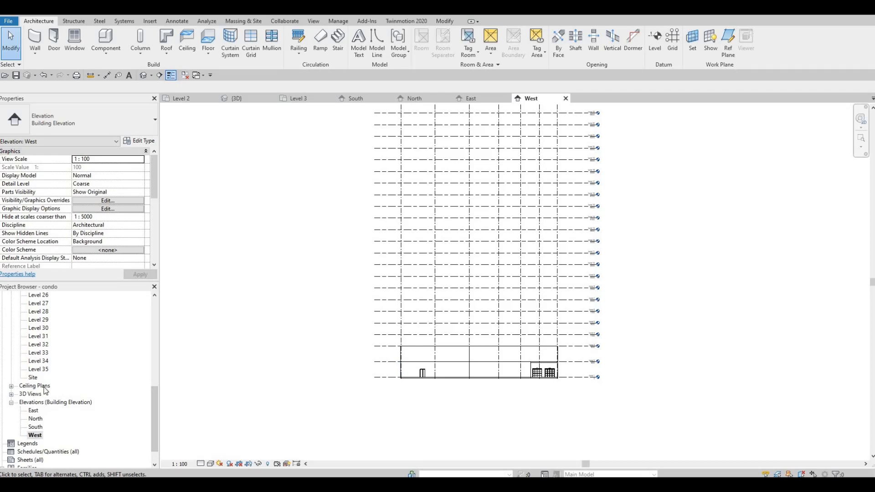
scroll(44, 391, up, 3)
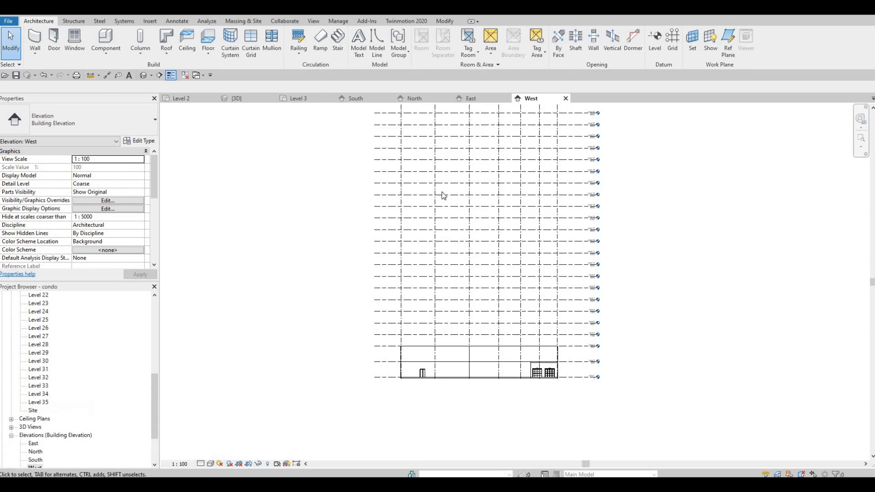
Step: Return to the Level 3 floor plan and close the South, North, East and West elevation views
click(308, 100)
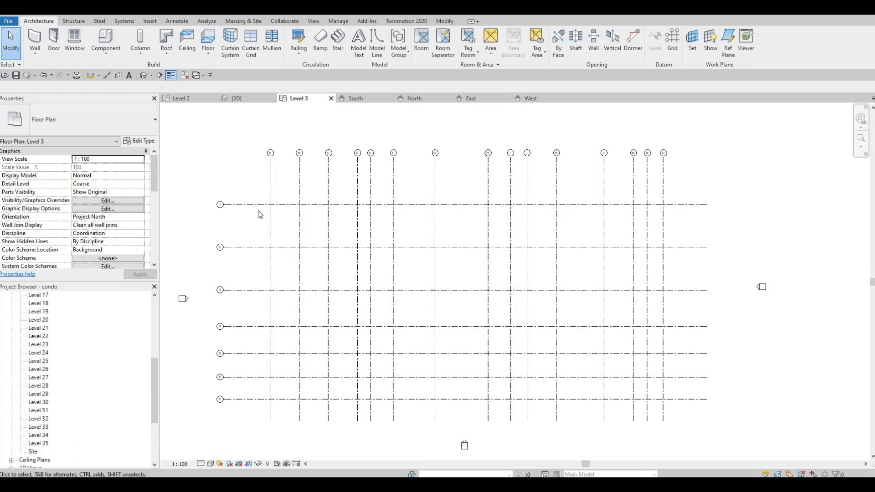
click(390, 98)
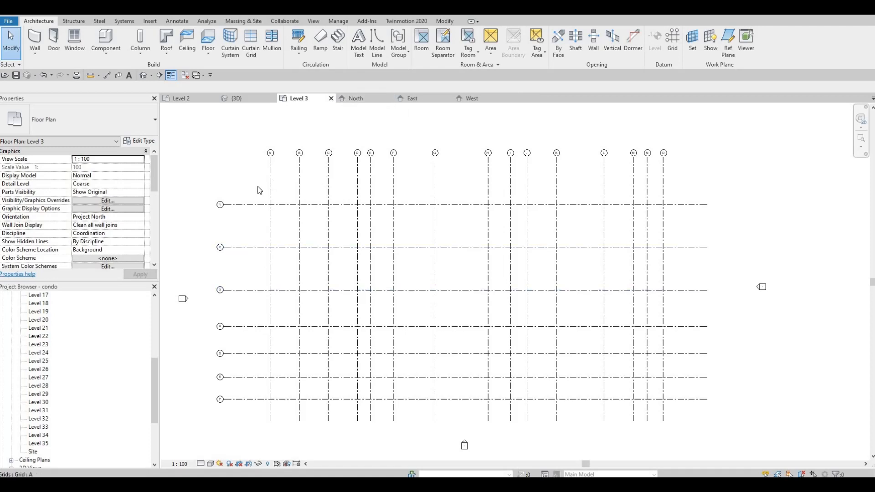
click(389, 99)
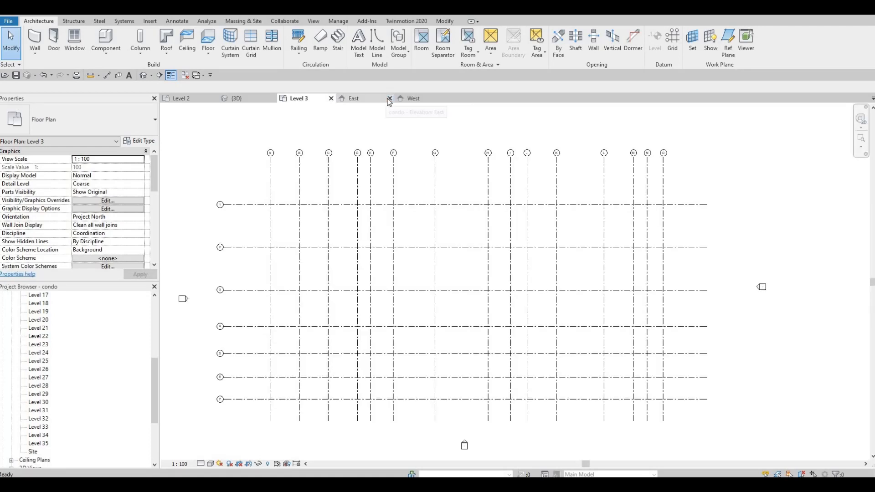
click(390, 98)
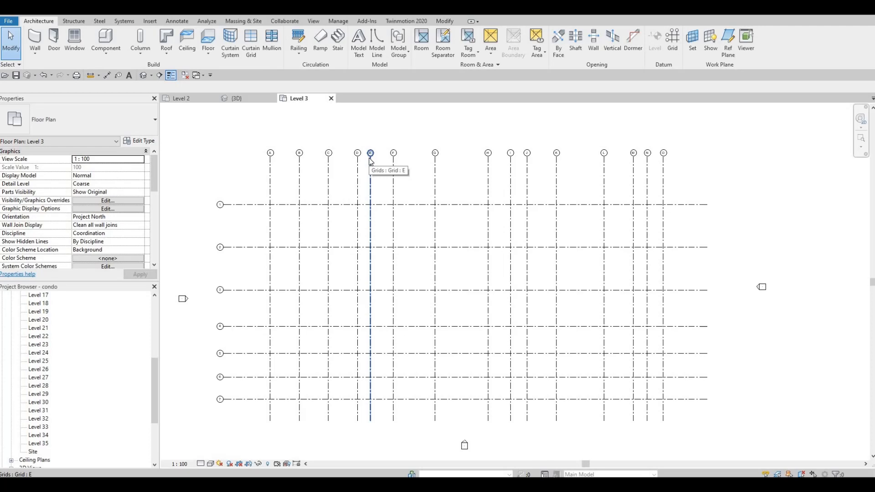
Step: Review the annotation category visibility settings of the Level 3 floor plan, down to the Grids category
key(v)
key(g)
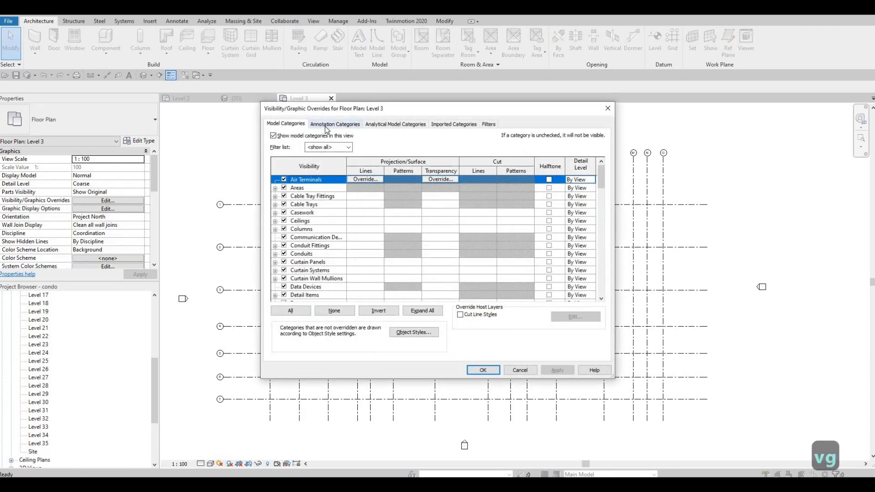
click(324, 126)
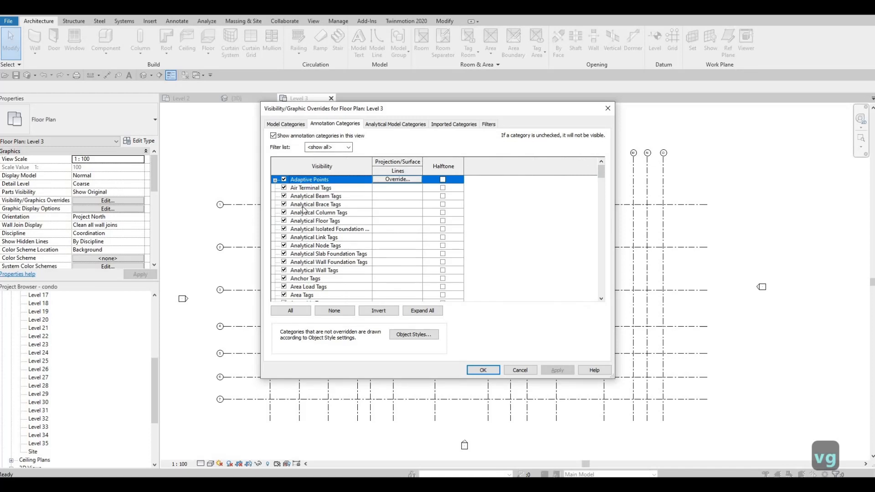
scroll(328, 276, down, 5)
scroll(329, 276, down, 10)
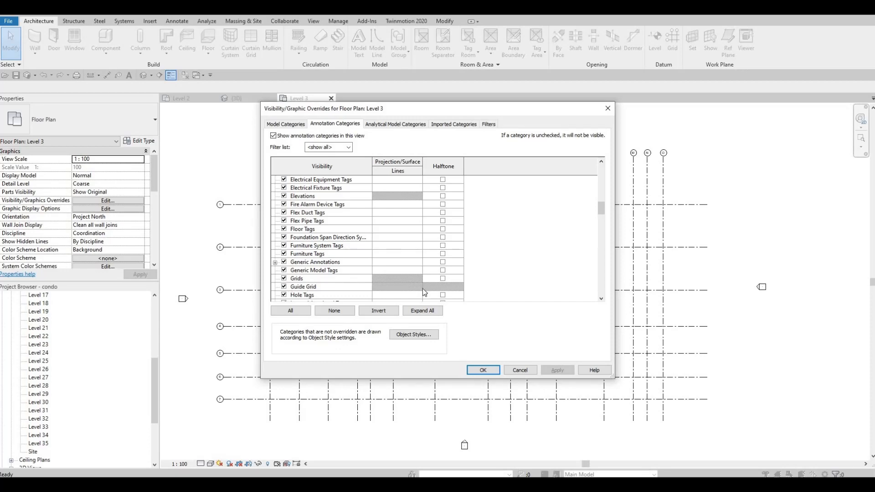
key(Escape)
key(Escape)
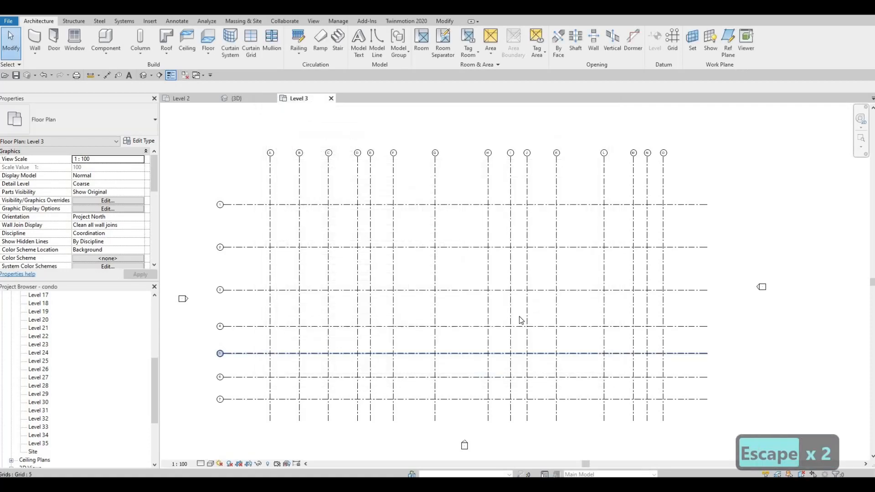
Step: Set the Level 3 floor plan's underlay base level to Level 2 and apply it, checking the underlaid walls and stairs
scroll(523, 356, down, 4)
scroll(403, 210, down, 2)
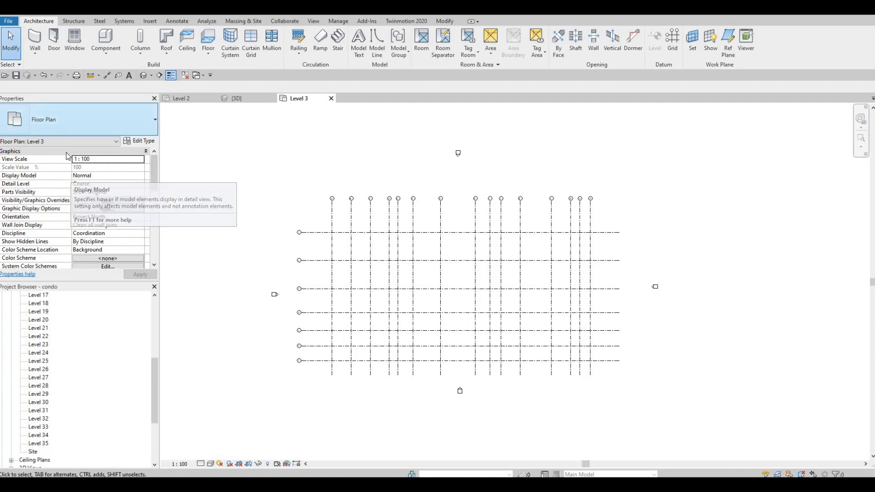
scroll(84, 205, down, 5)
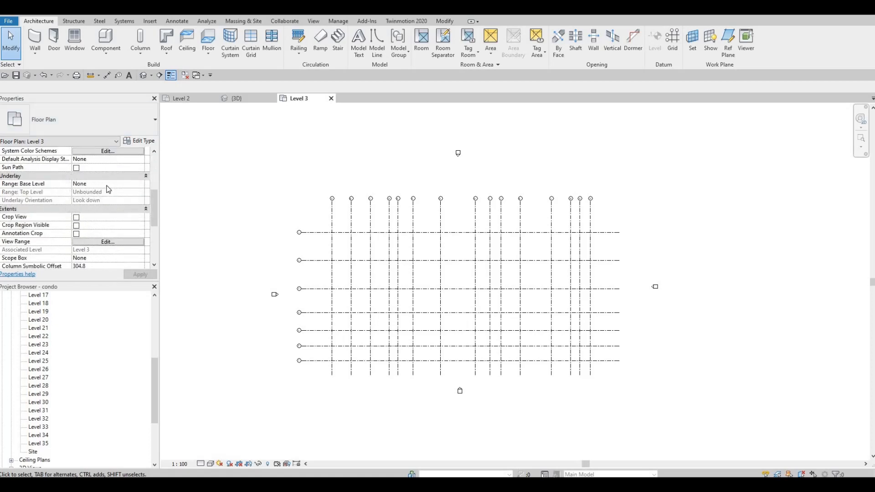
click(143, 184)
click(141, 184)
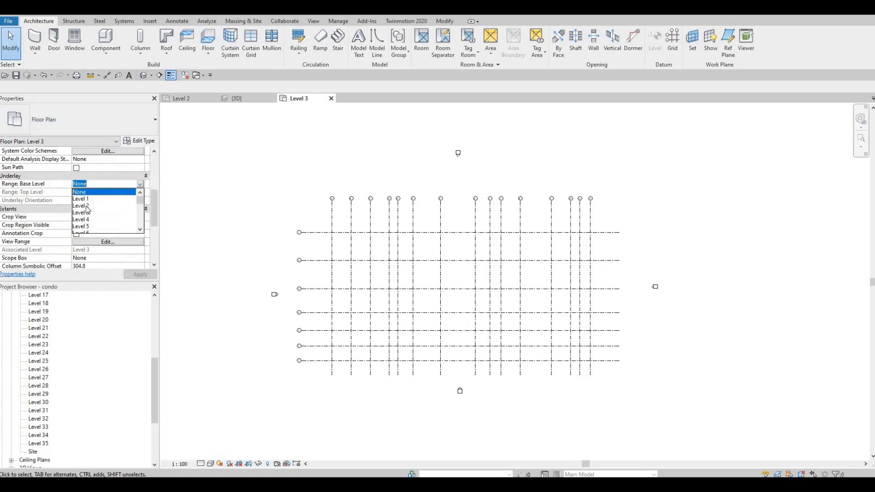
click(92, 203)
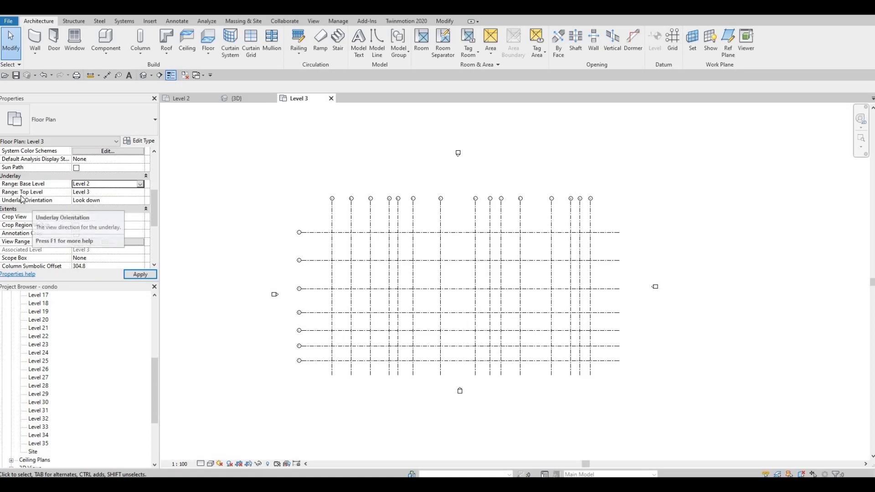
click(141, 274)
middle_drag(452, 343, 415, 278)
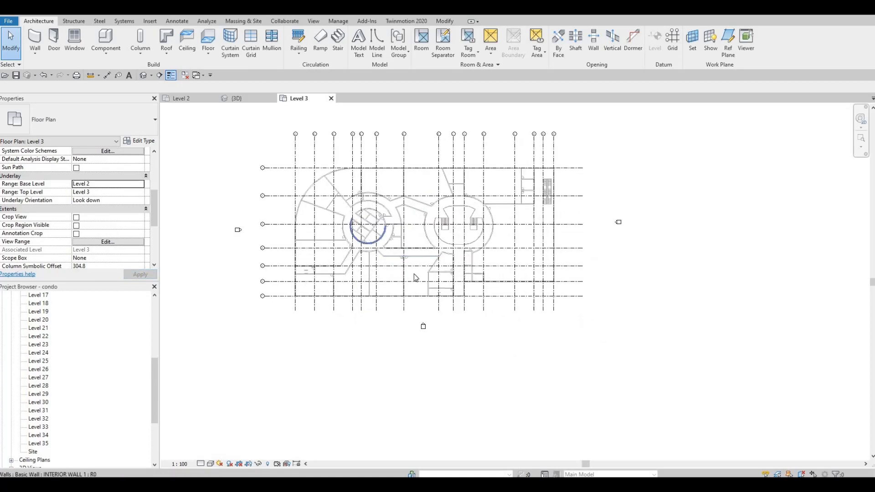
scroll(415, 278, up, 3)
middle_drag(400, 242, 403, 274)
scroll(392, 215, down, 1)
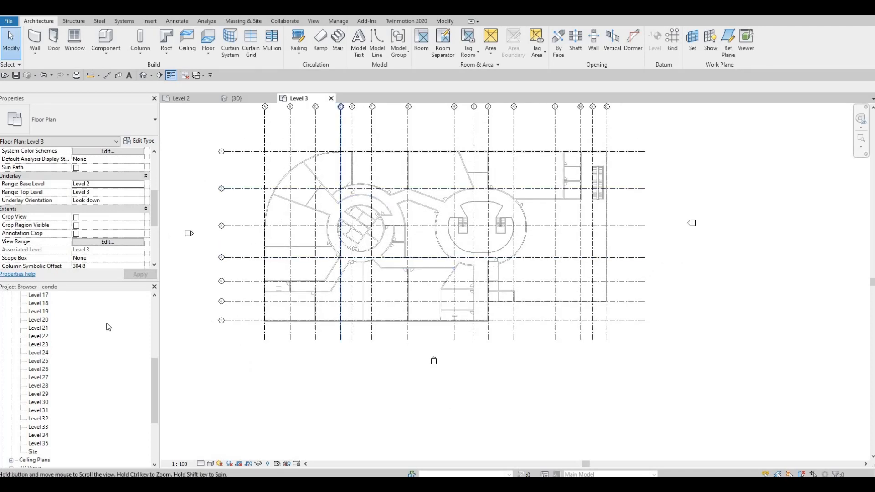
Step: Start linking a CAD file and browse to the Complete Project folder under YT Arch Core > Revit
middle_drag(340, 274, 342, 306)
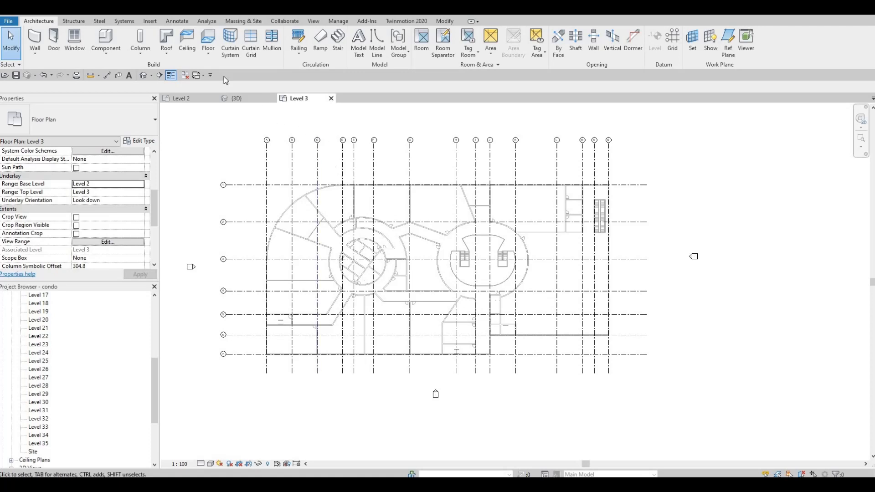
click(149, 21)
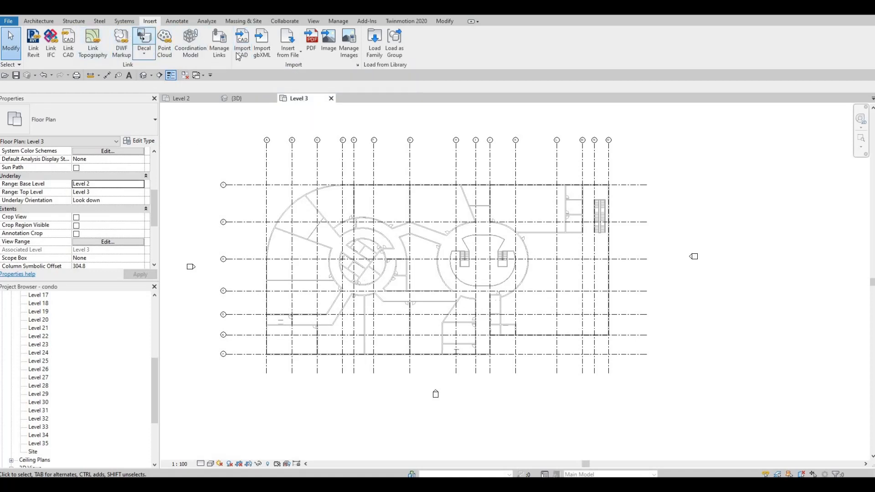
click(71, 55)
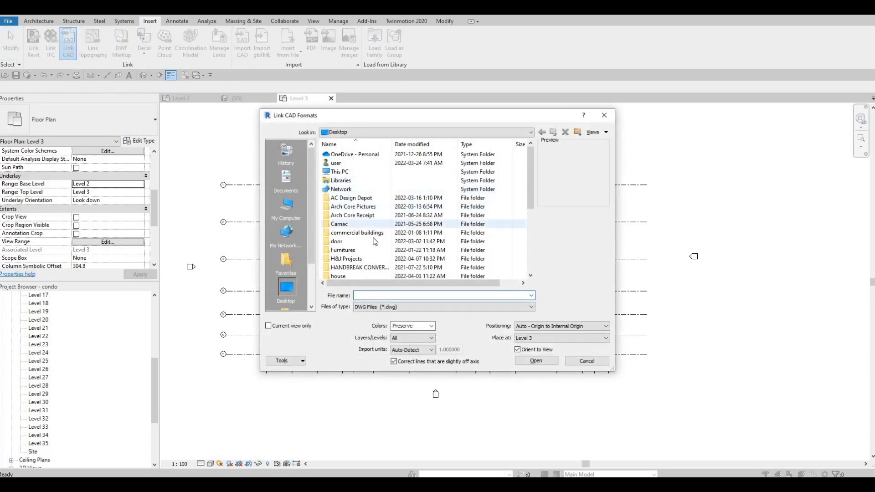
scroll(360, 255, down, 8)
double_click(346, 268)
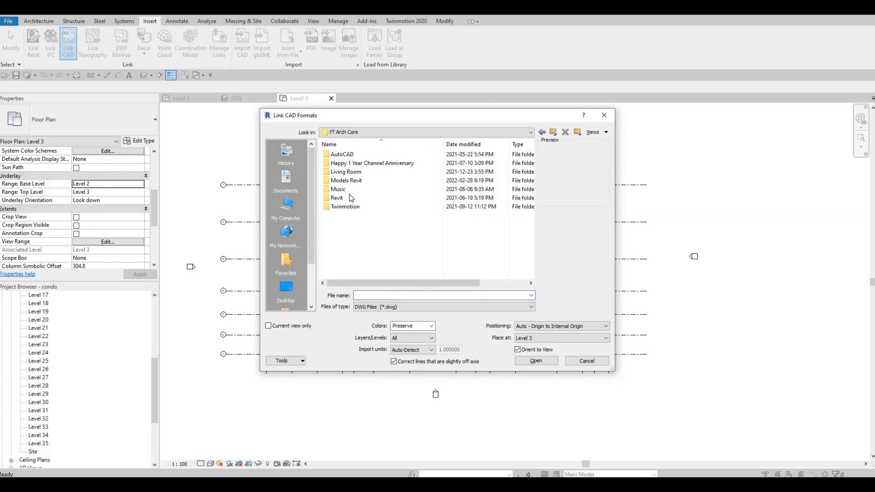
double_click(346, 198)
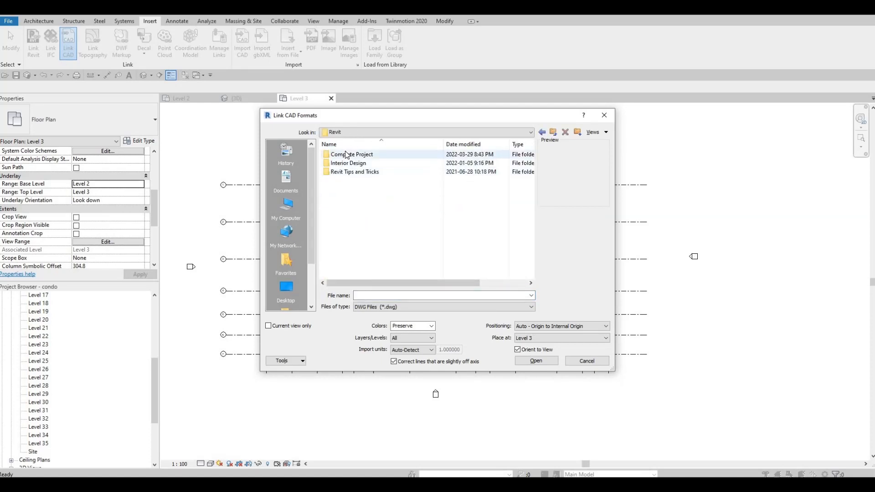
click(345, 146)
double_click(345, 154)
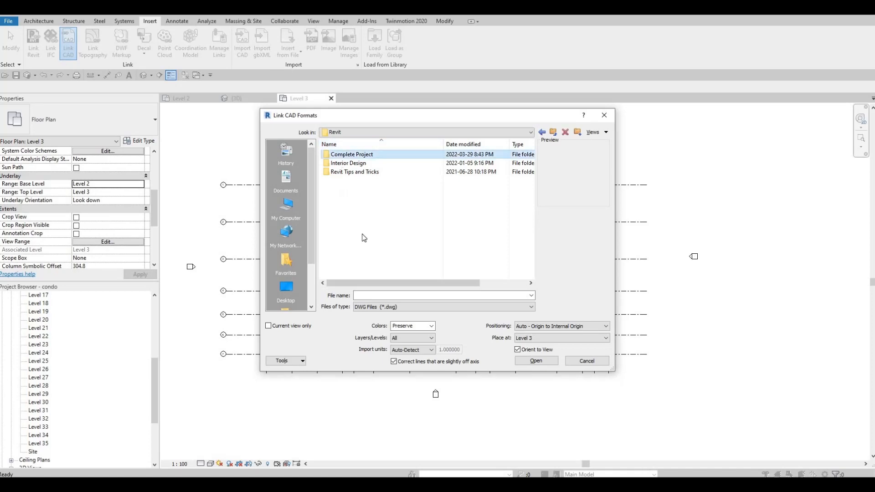
Step: Select the FLOOR 3 drawing in the Revit File folder of the 2022 condo cricular project
scroll(360, 231, down, 1)
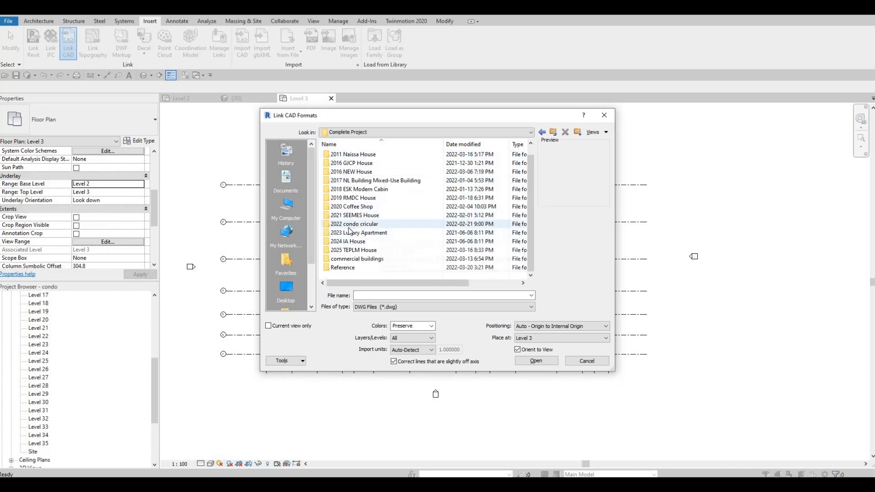
click(357, 224)
click(356, 224)
double_click(357, 224)
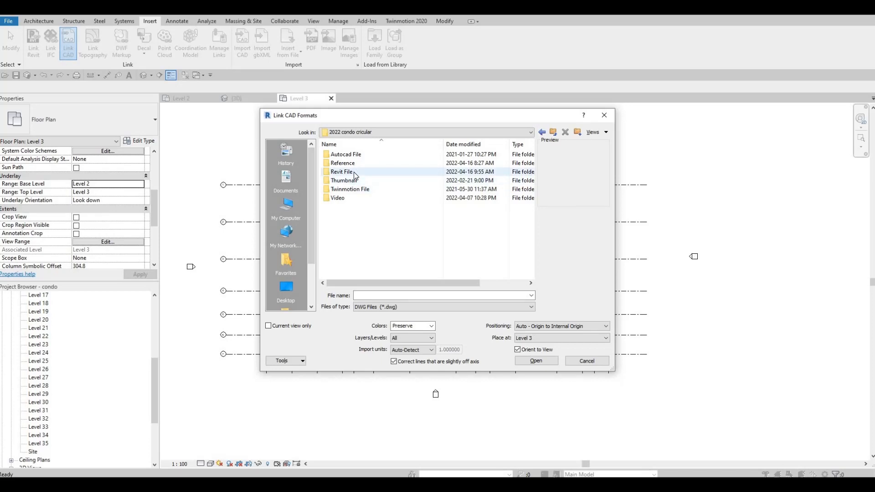
double_click(353, 175)
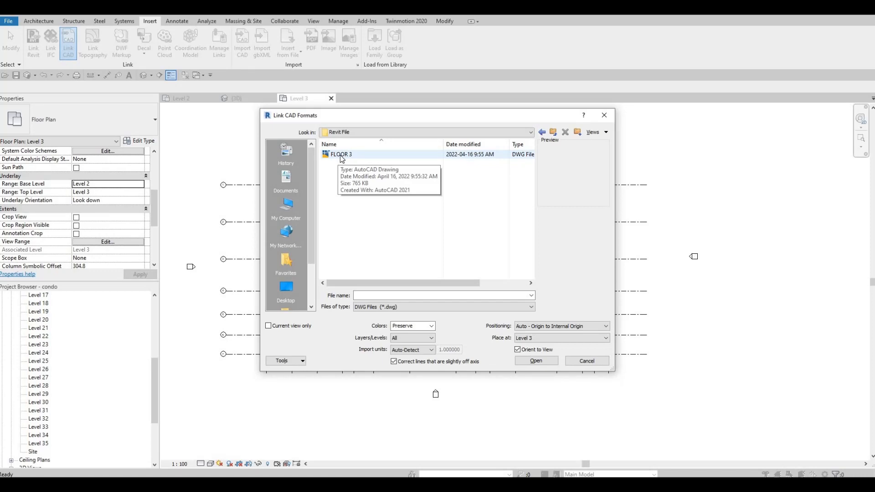
click(342, 156)
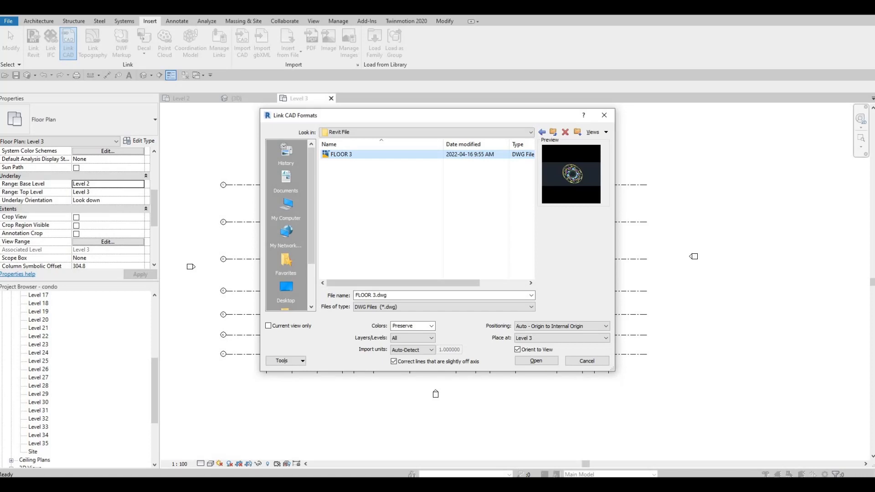
Step: Set the CAD link's colors to Black and White and link FLOOR 3.dwg into Level 3
click(432, 327)
click(396, 333)
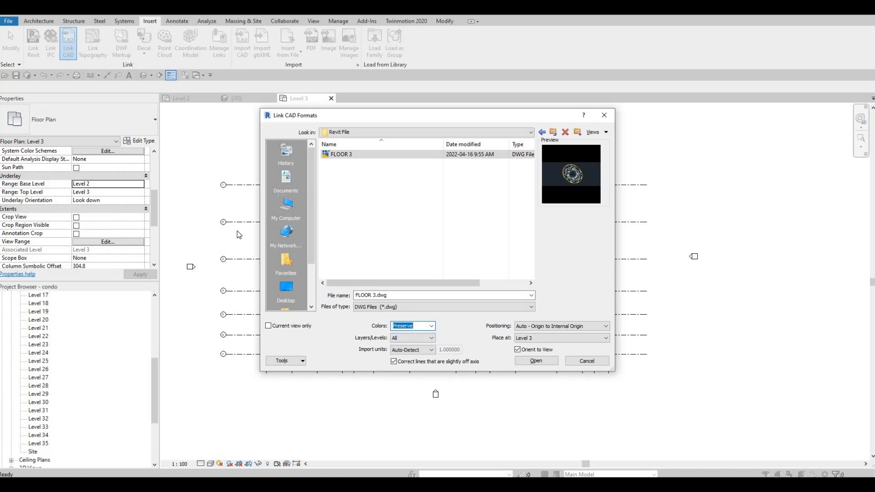
click(431, 326)
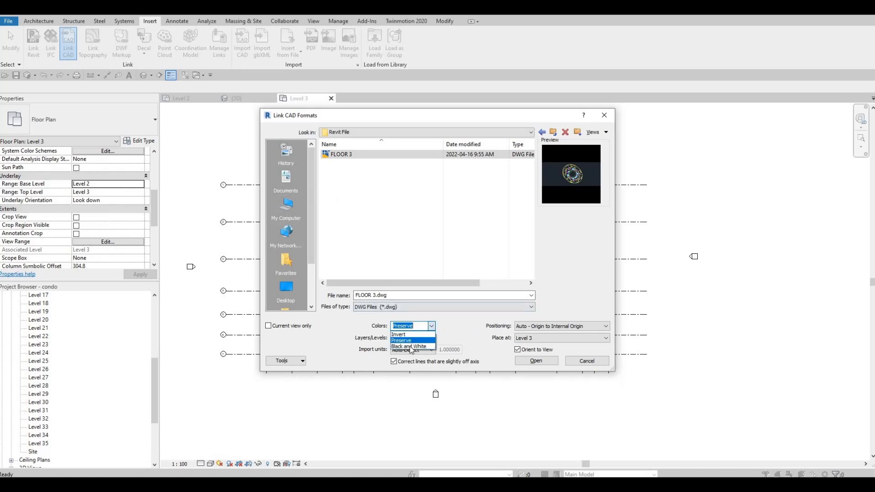
click(413, 348)
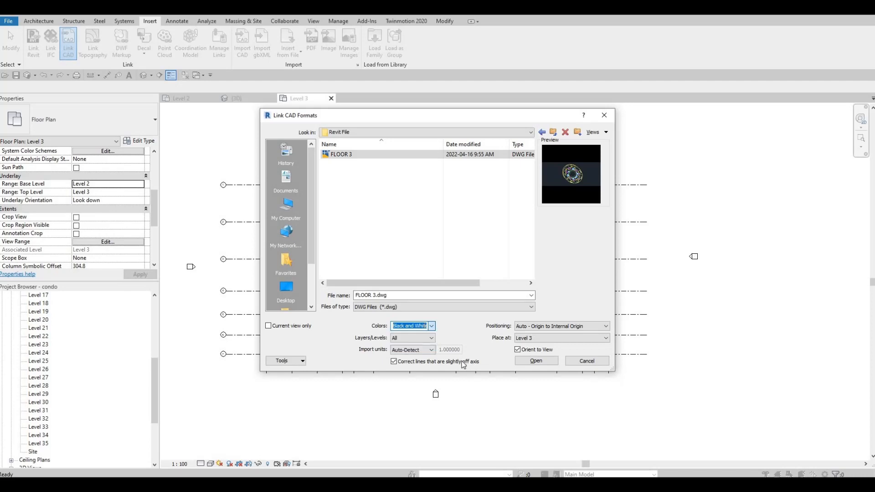
click(535, 360)
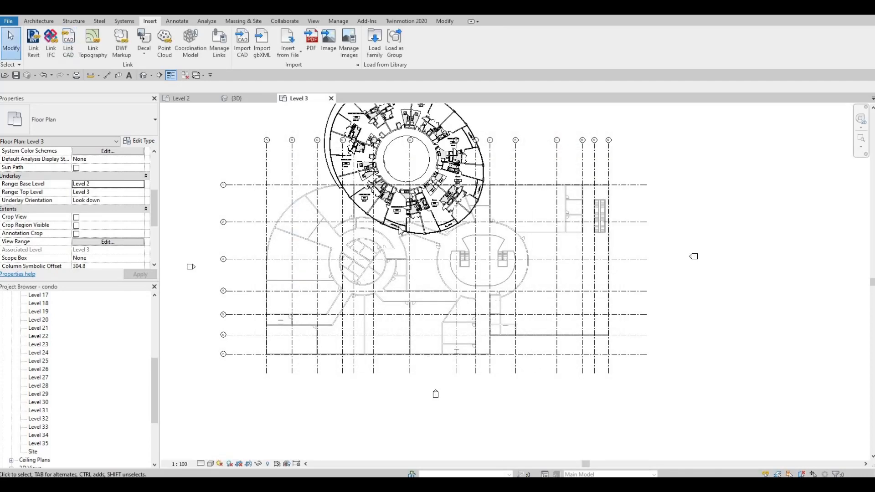
Step: Unpin the linked FLOOR 3 drawing and nudge it down the plan
click(386, 162)
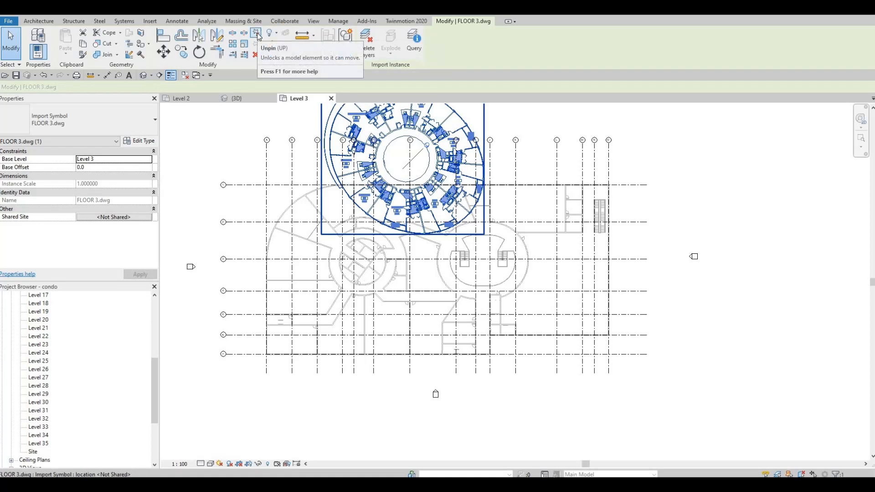
click(257, 34)
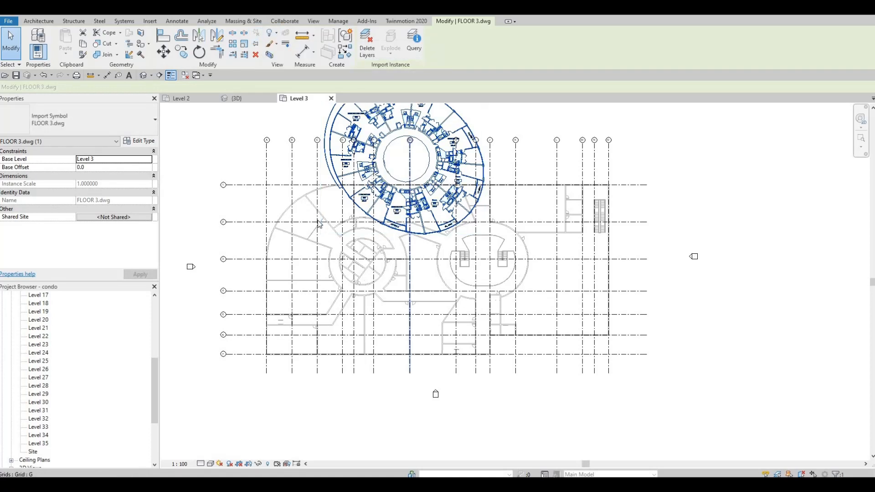
scroll(397, 272, up, 2)
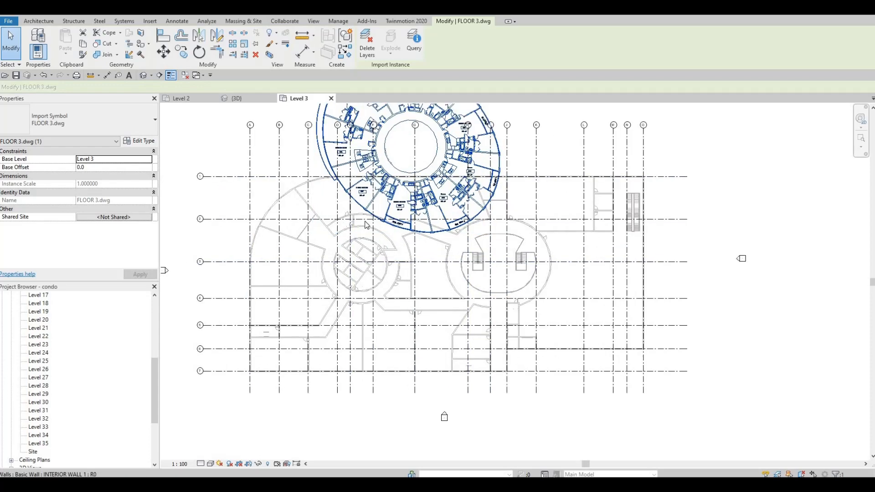
scroll(398, 272, up, 1)
middle_drag(416, 277, 394, 351)
scroll(463, 195, down, 1)
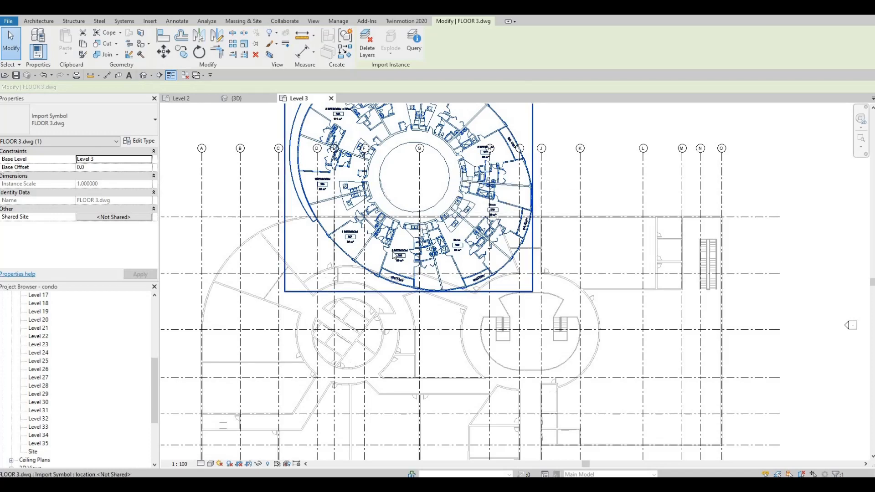
middle_drag(390, 279, 409, 248)
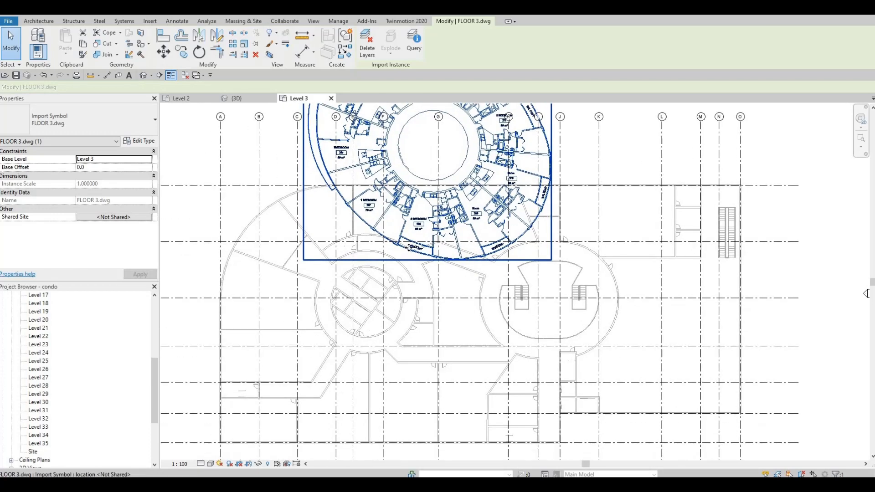
key(Down)
key(Down)
key(Down)
key(Down)
key(Down)
key(Down)
key(Down)
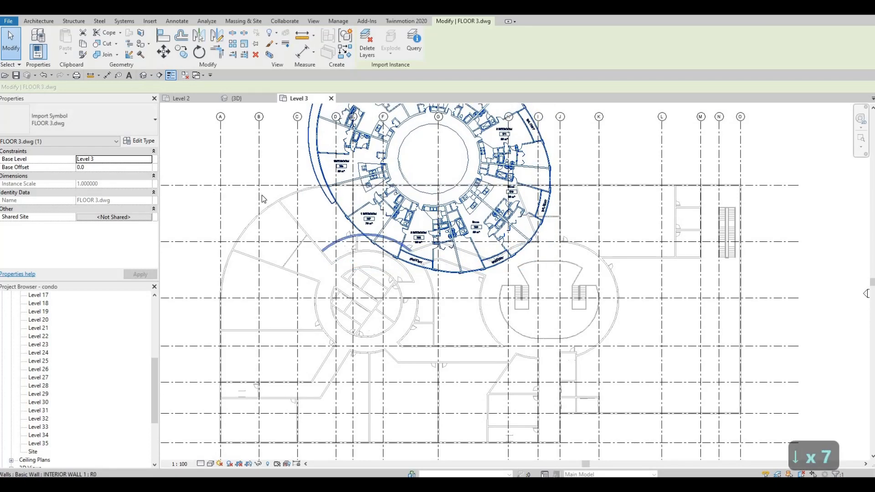
Step: Move the FLOOR 3 drawing so its inner circle lies roughly over the underlaid round core near grid E
click(163, 51)
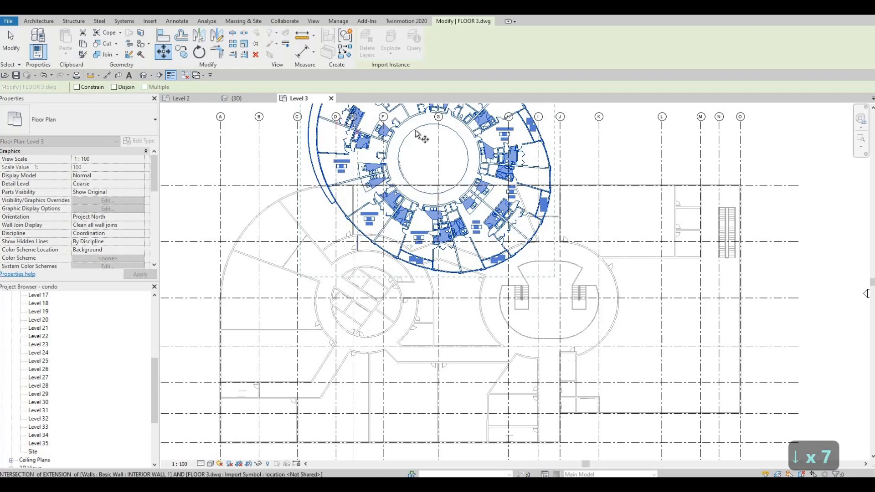
click(432, 133)
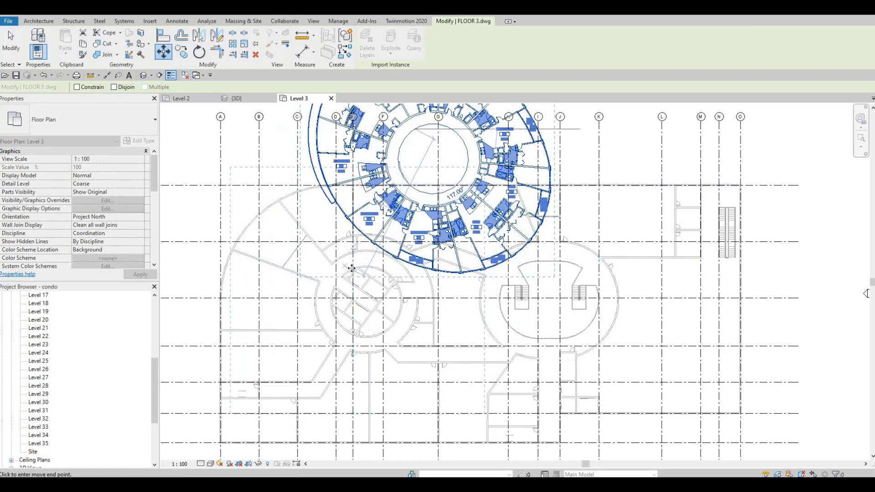
click(356, 284)
scroll(446, 242, up, 5)
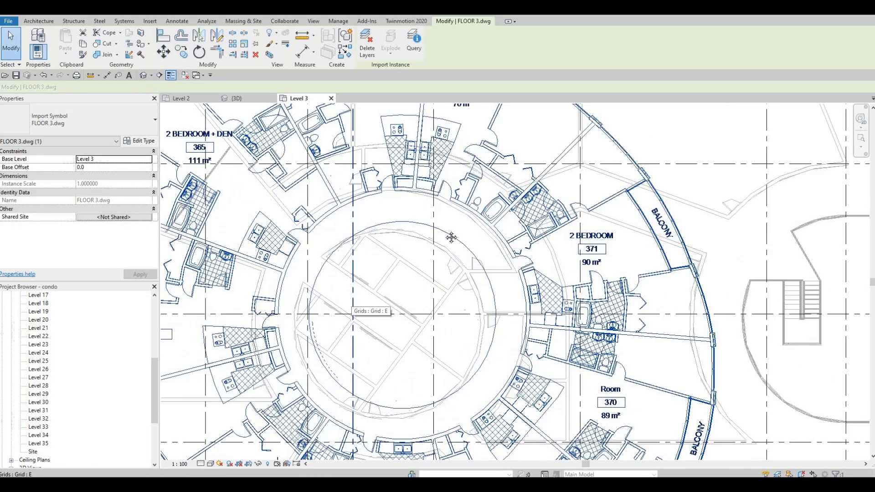
scroll(446, 245, down, 3)
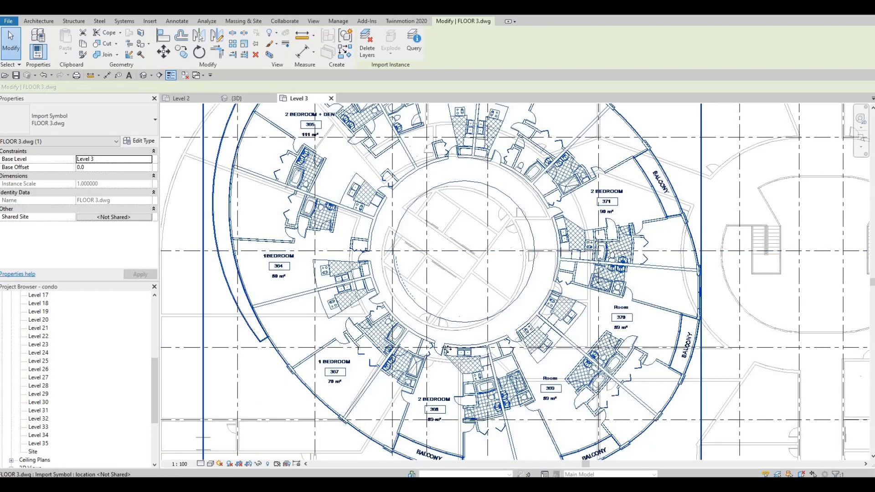
Step: Nudge the FLOOR 3 drawing left and down to fit its inner circle onto the core's round wall
key(Left)
key(Left)
key(Left)
key(Left)
key(Left)
key(Left)
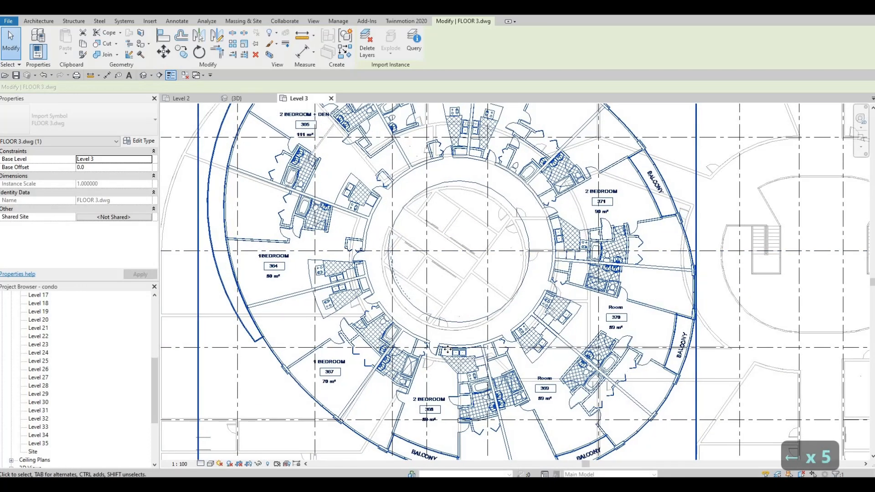
key(Down)
key(Down)
key(Down)
key(Left)
key(Left)
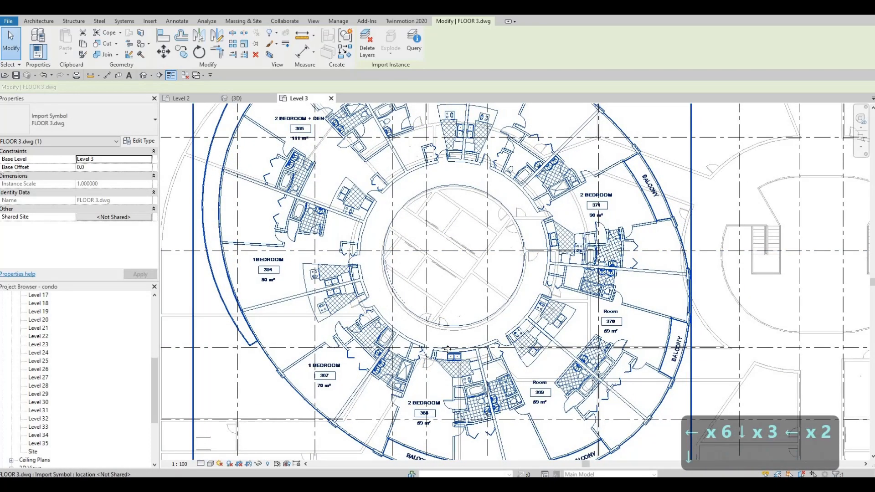
key(Down)
key(Down)
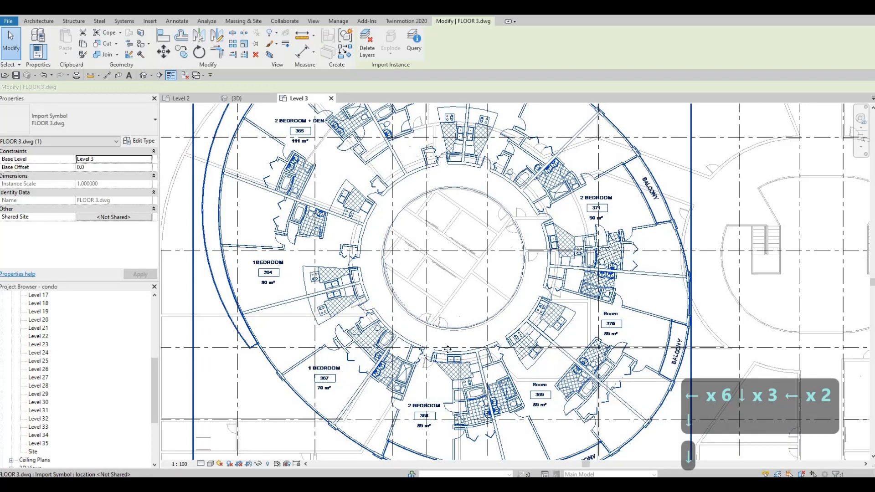
Step: Examine the inner circle's alignment with the core's curved wall all around, trying one nudge to the right and back
scroll(363, 252, up, 5)
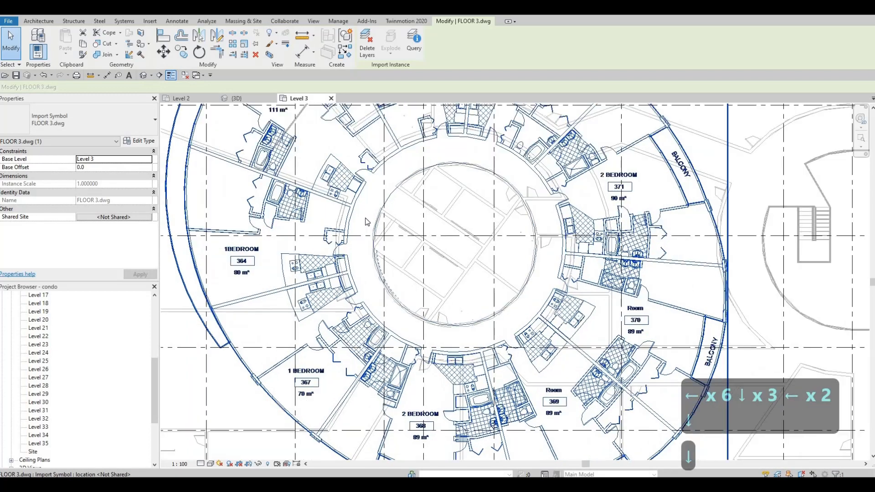
middle_drag(381, 175, 384, 272)
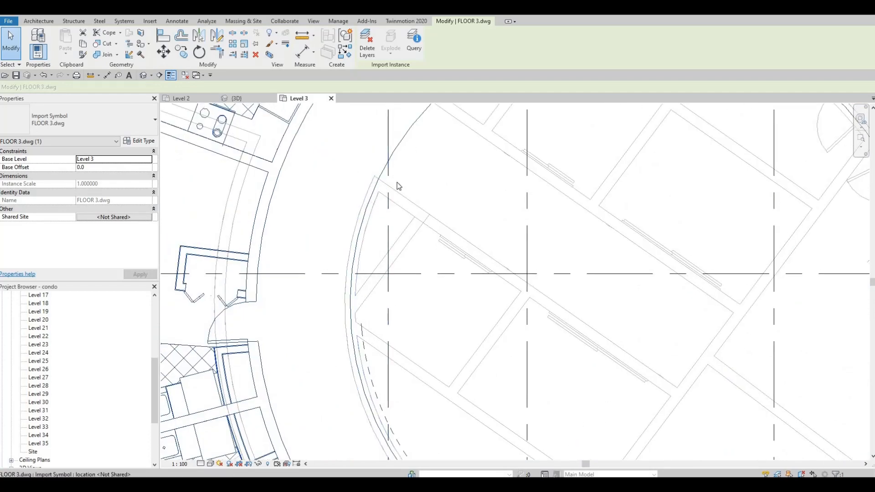
scroll(398, 182, down, 6)
scroll(354, 195, up, 7)
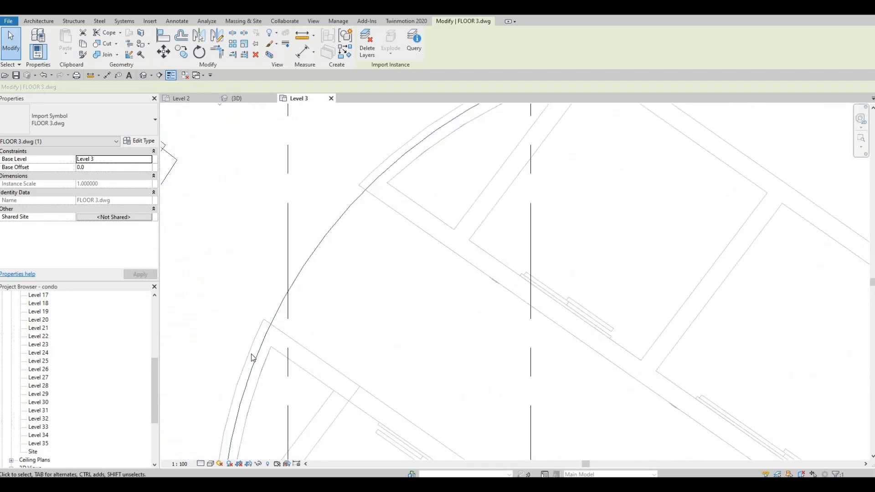
middle_drag(301, 266, 357, 123)
scroll(357, 122, down, 2)
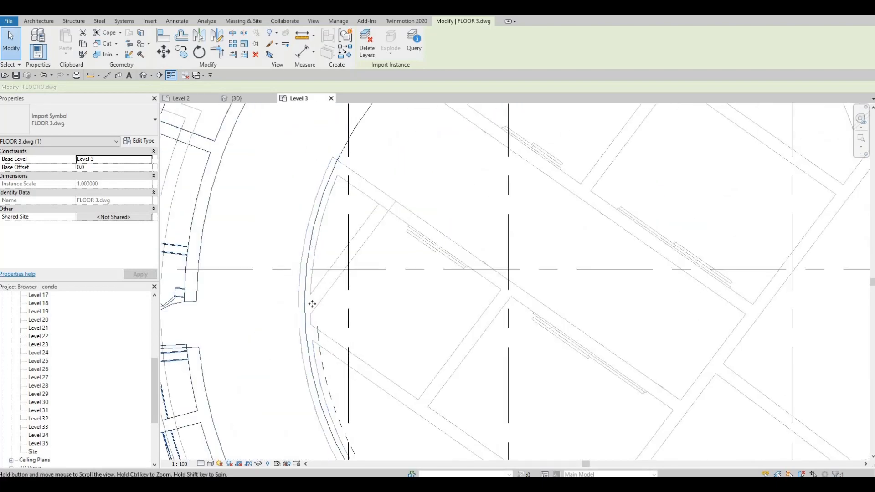
middle_drag(312, 304, 308, 179)
scroll(302, 203, down, 2)
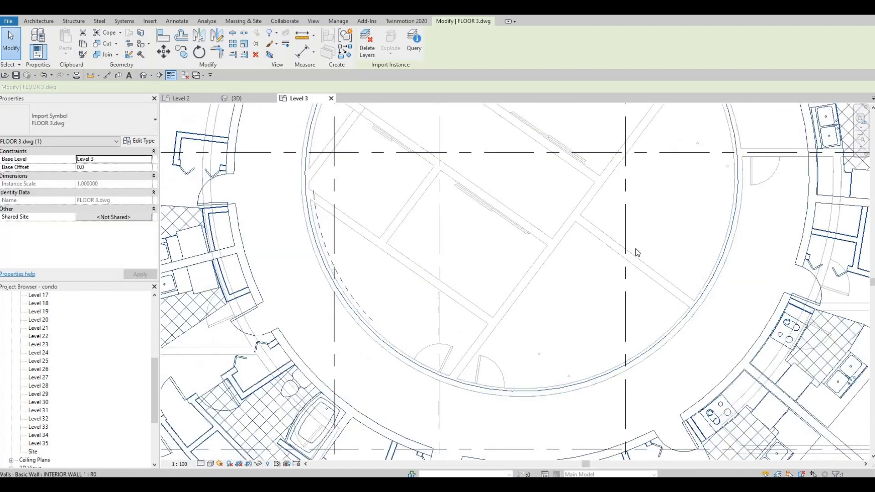
middle_drag(695, 255, 659, 353)
middle_drag(422, 168, 417, 200)
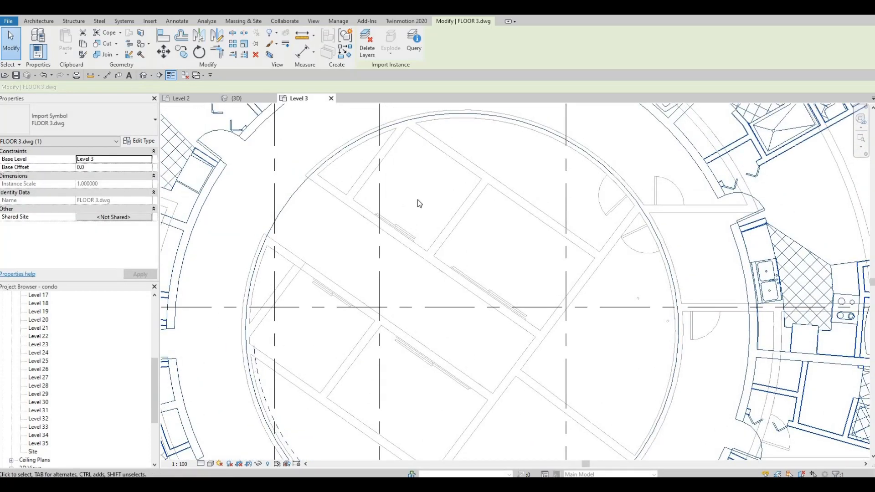
key(Right)
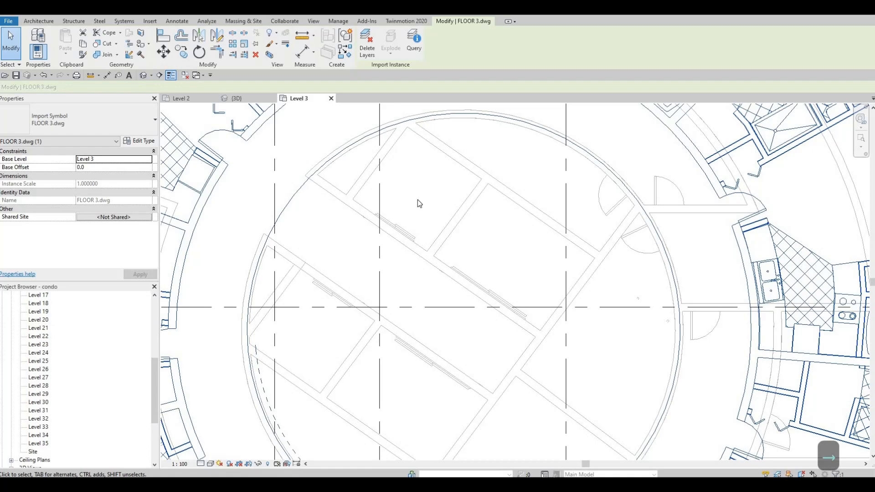
key(Left)
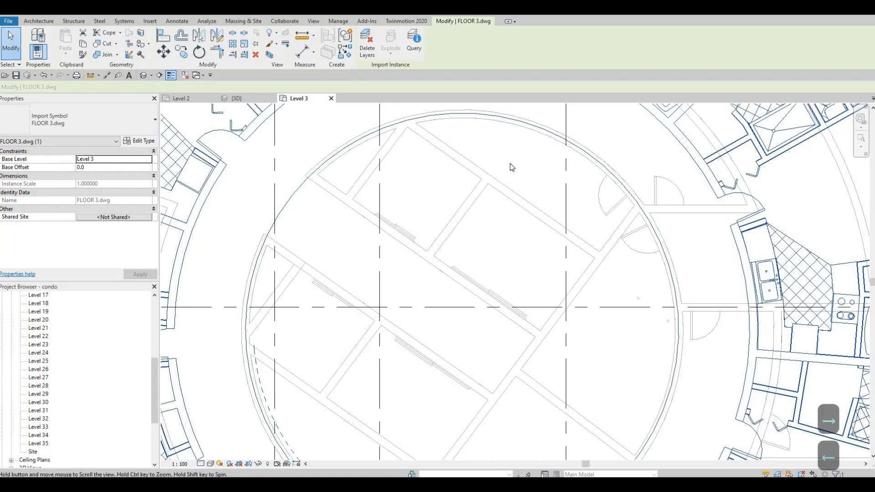
Step: Deselect the FLOOR 3 drawing and check its position against the whole underlaid building and grid
scroll(509, 163, down, 5)
middle_drag(511, 190, 504, 237)
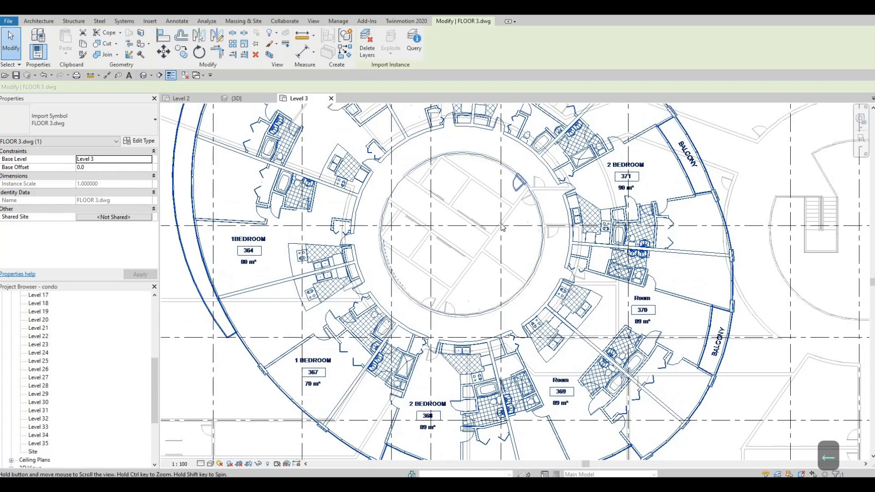
scroll(483, 150, down, 1)
middle_drag(484, 141, 470, 280)
key(Escape)
key(Escape)
scroll(472, 229, down, 1)
scroll(474, 271, down, 2)
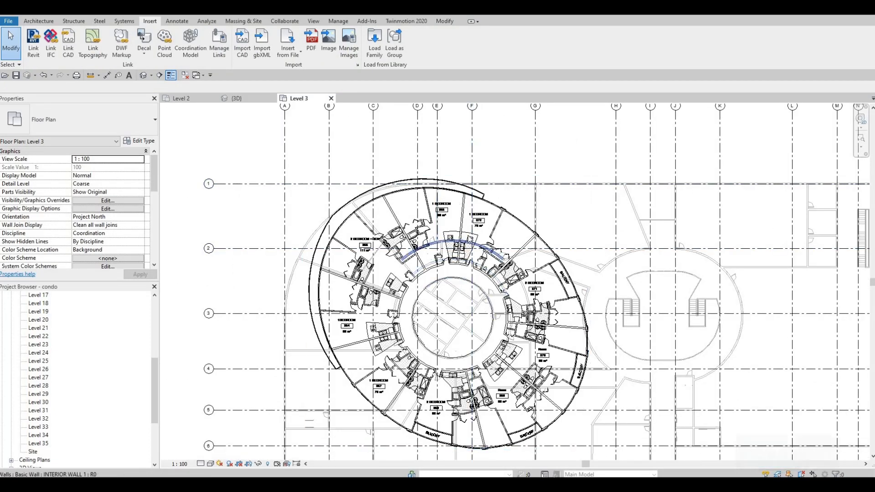
Step: Examine the FLOOR 3 unit ring, its outer edge and the underlaid walls inside the round core
scroll(456, 282, up, 3)
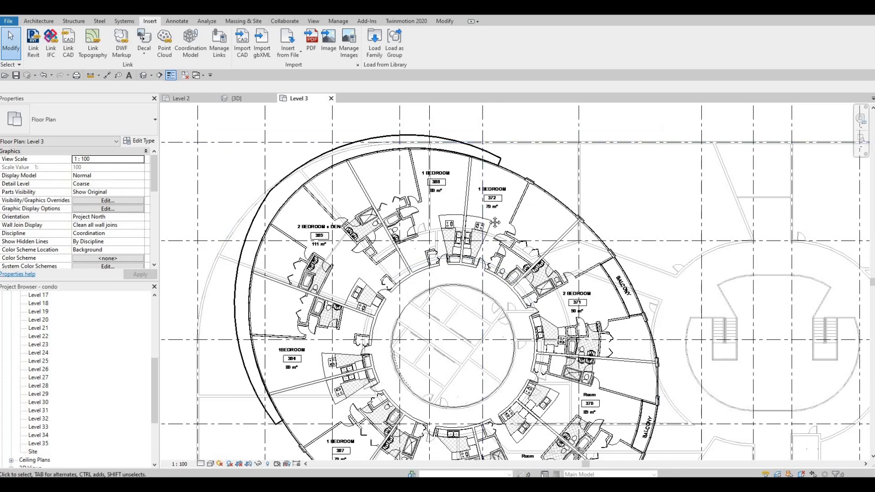
scroll(480, 191, down, 2)
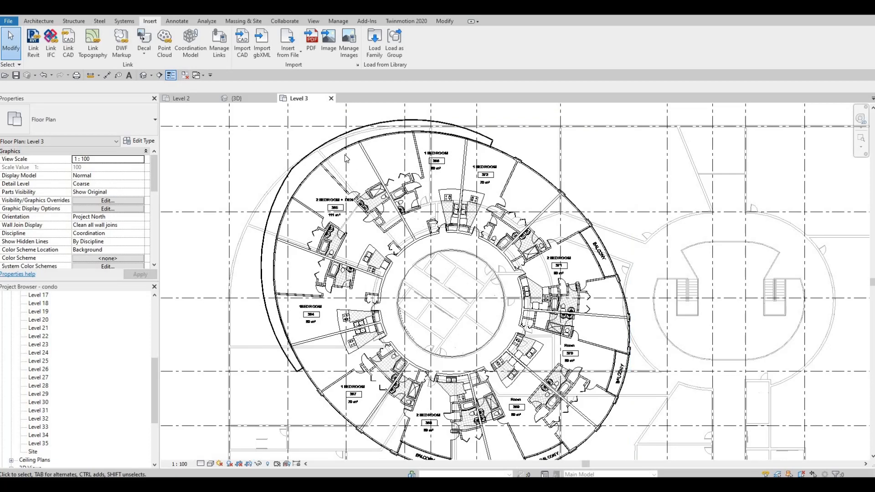
click(421, 177)
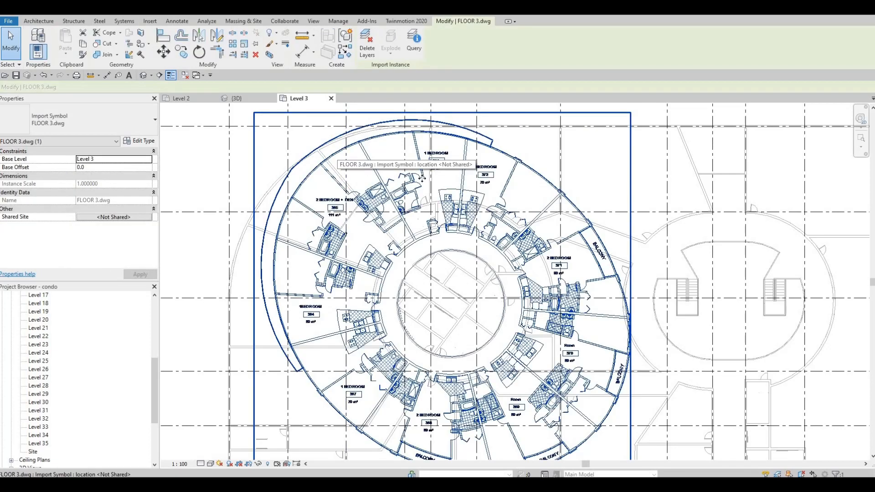
key(Escape)
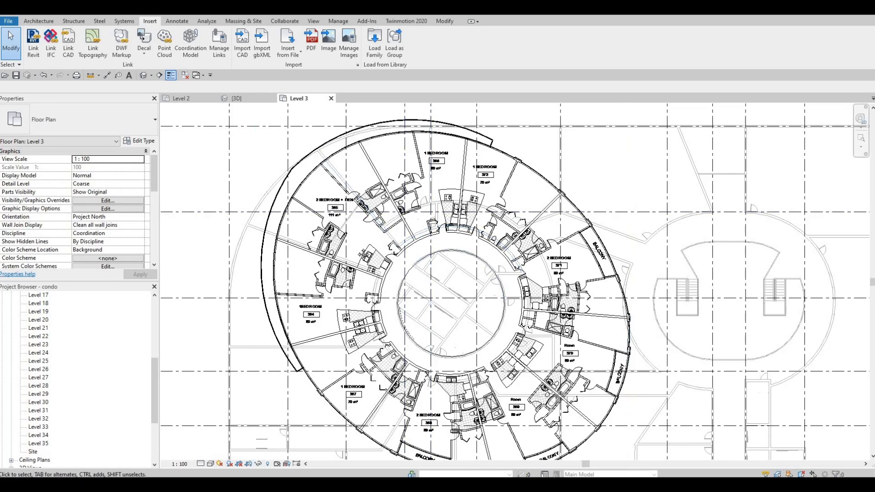
middle_drag(386, 269, 387, 259)
middle_drag(436, 320, 421, 273)
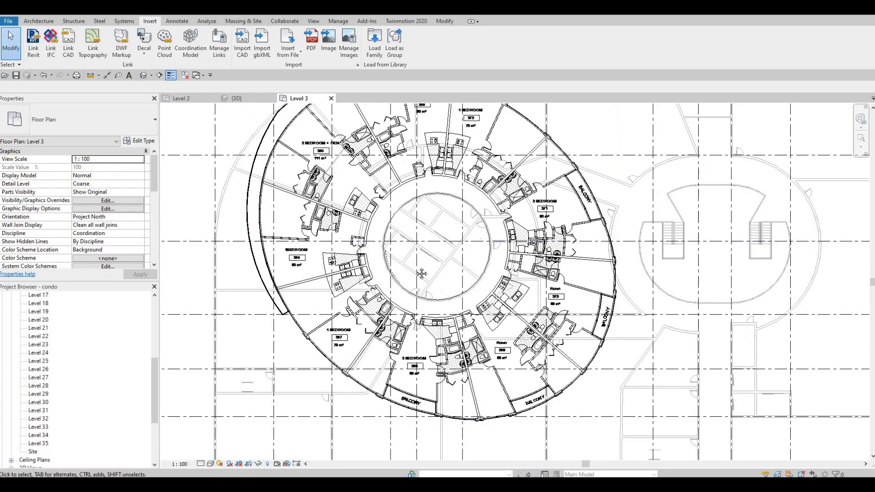
scroll(468, 272, down, 4)
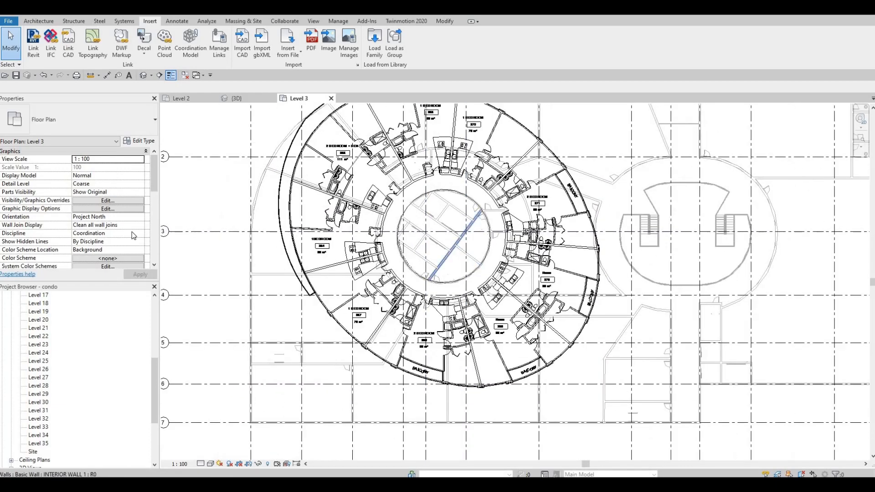
scroll(393, 214, up, 5)
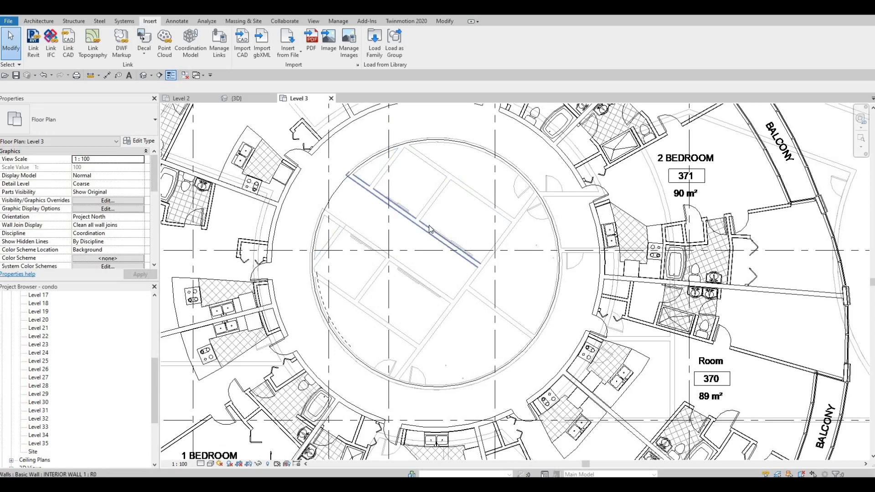
scroll(454, 203, down, 5)
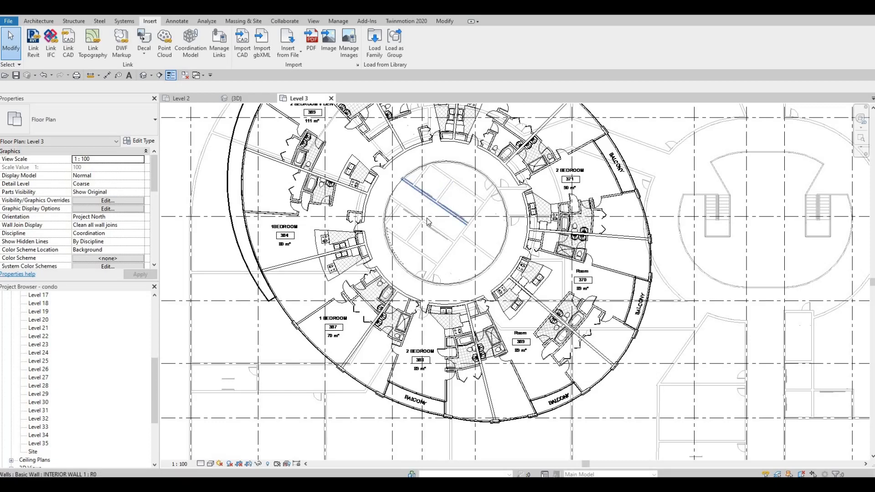
scroll(427, 222, down, 2)
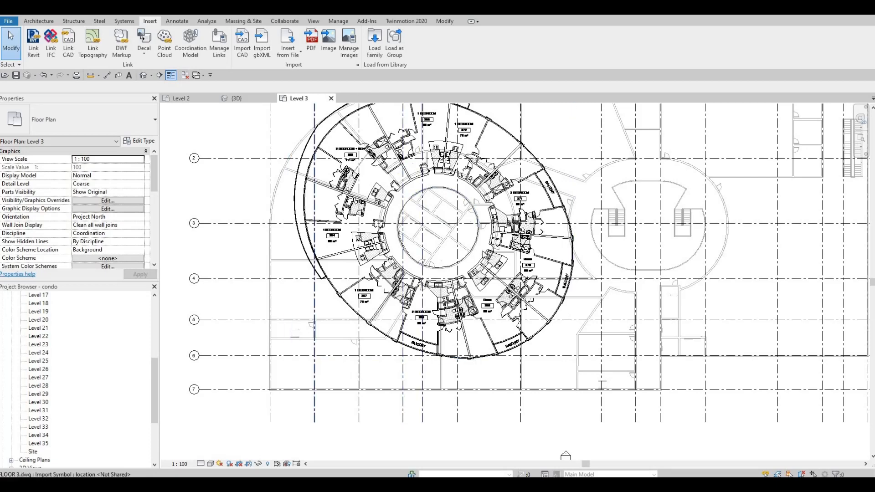
middle_drag(503, 251, 494, 251)
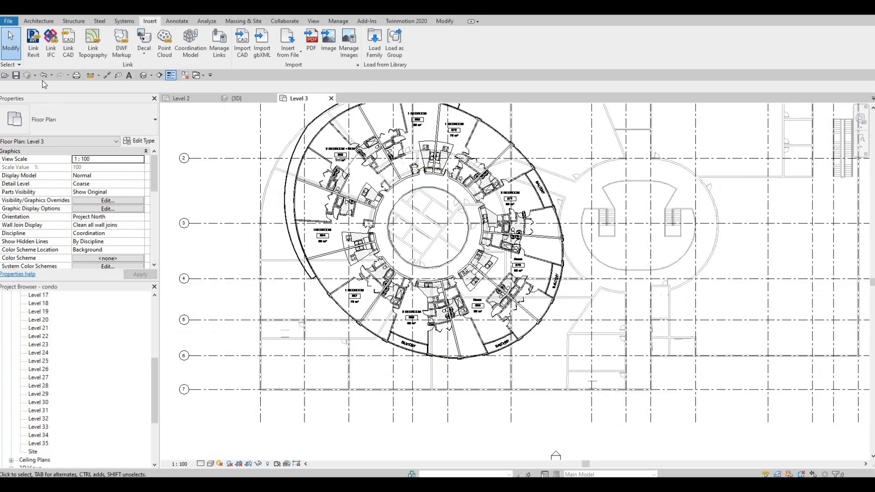
Step: Place an INTERIOR WALL 1 wall from Level 3 up to Level 4 by picking the core's uppermost underlaid diagonal wall
click(39, 21)
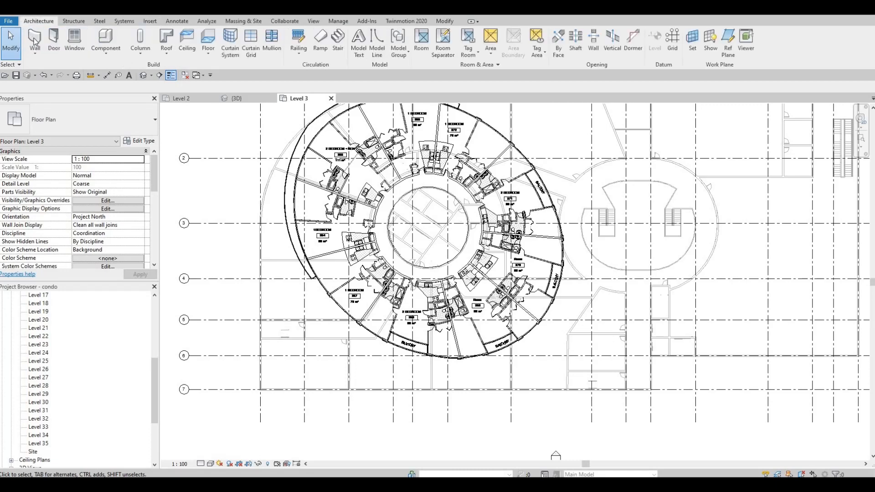
click(28, 40)
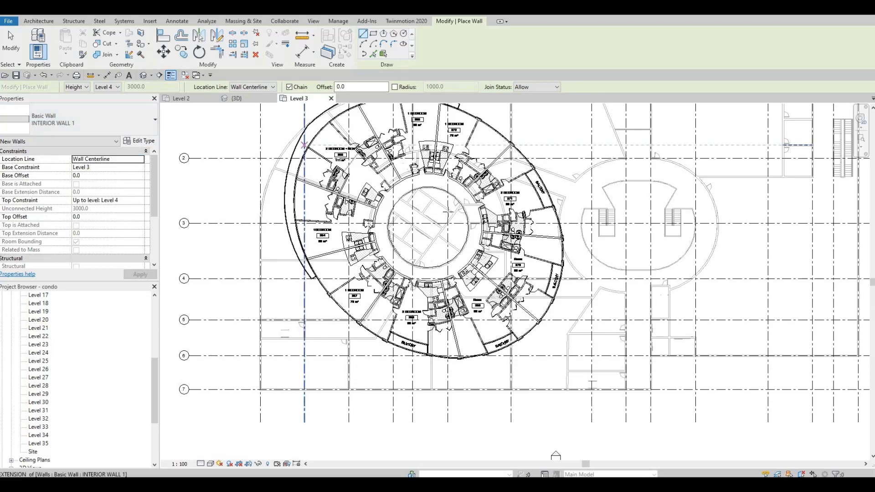
scroll(394, 208, up, 3)
scroll(395, 207, up, 4)
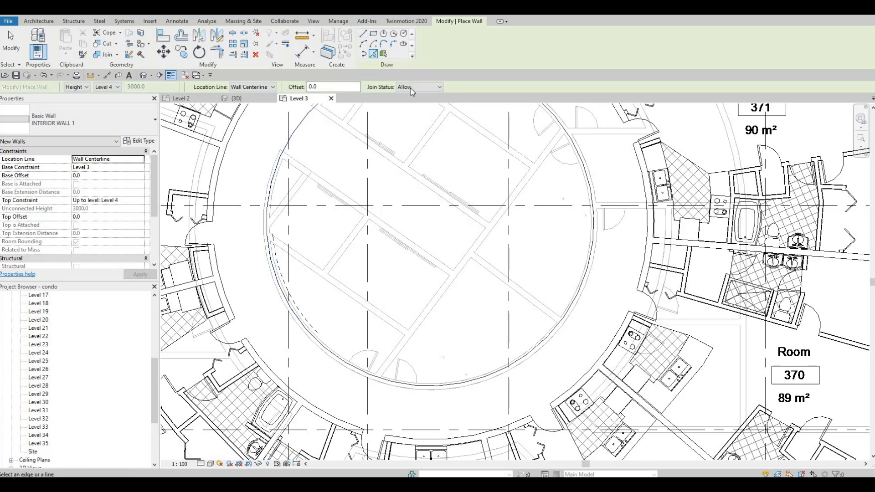
scroll(471, 169, down, 2)
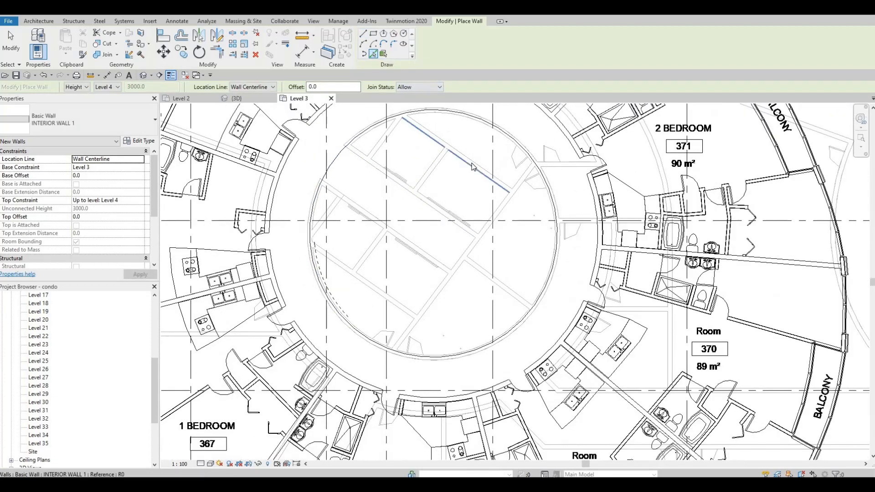
scroll(462, 166, up, 4)
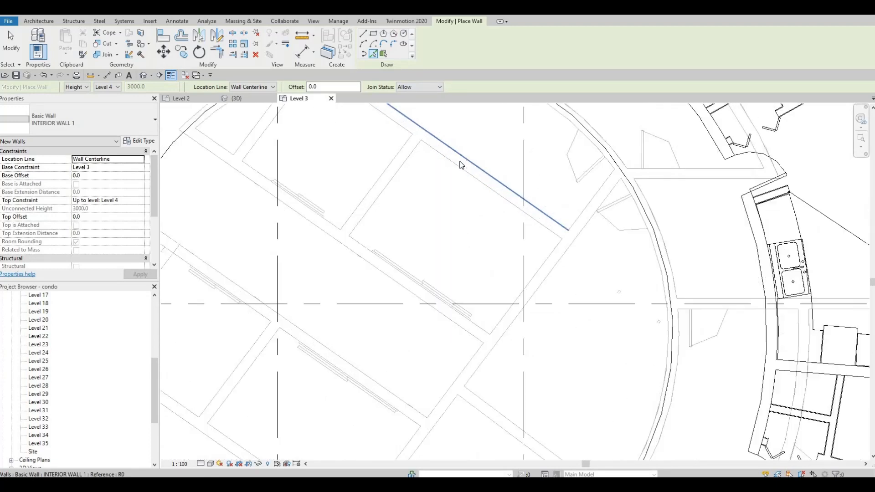
click(449, 170)
Step: Trace the upper core's underlaid two cross walls, long corridor-side diagonal wall and full-length perpendicular wall with INTERIOR WALL 1
scroll(445, 161, down, 2)
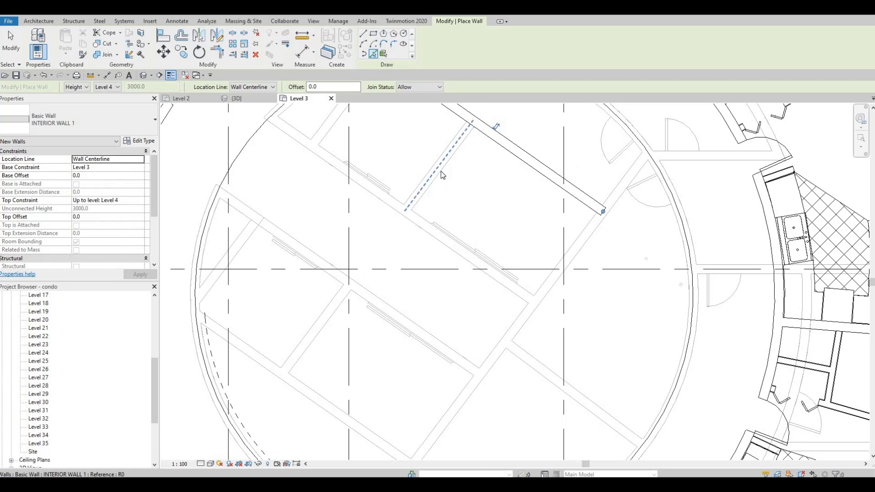
click(441, 170)
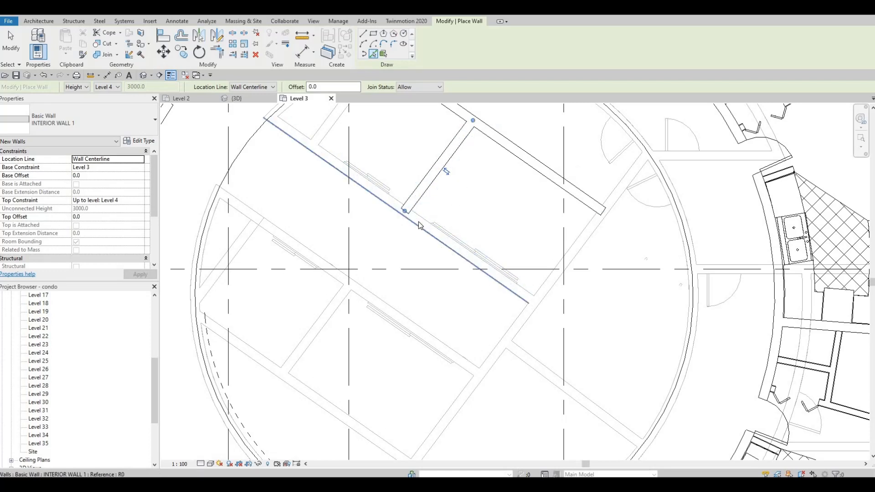
click(536, 199)
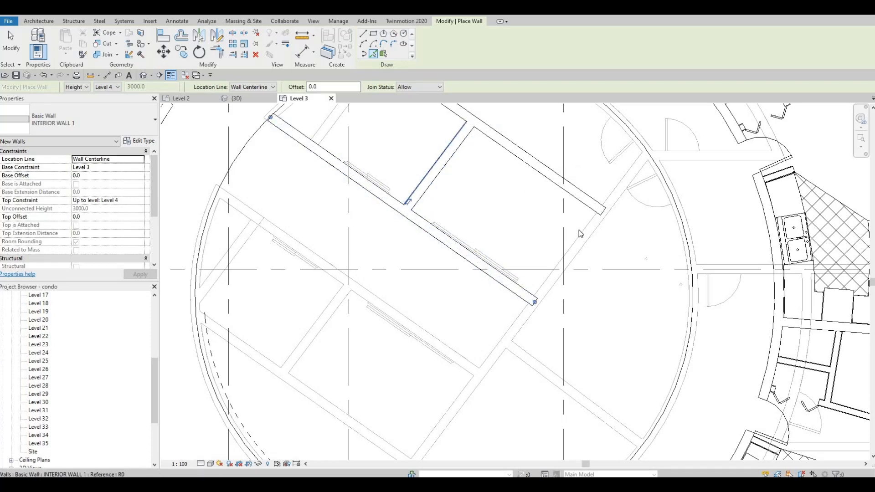
click(584, 237)
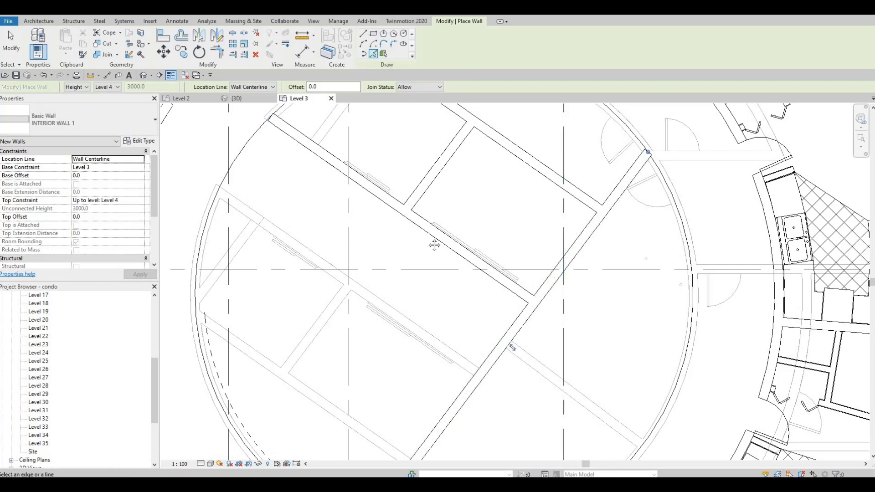
middle_drag(376, 162, 395, 176)
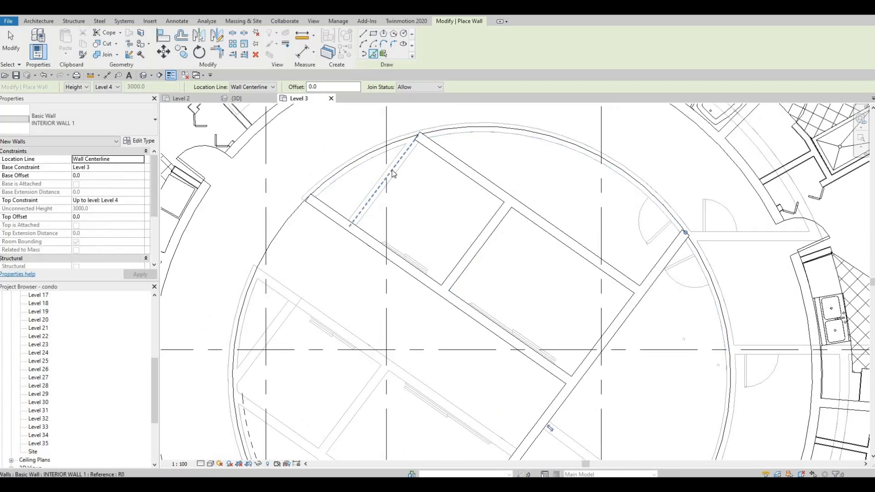
click(397, 186)
Step: Add the two cross walls of the core's lower-left rooms and the long diagonal wall on their corridor side
middle_drag(294, 286, 317, 226)
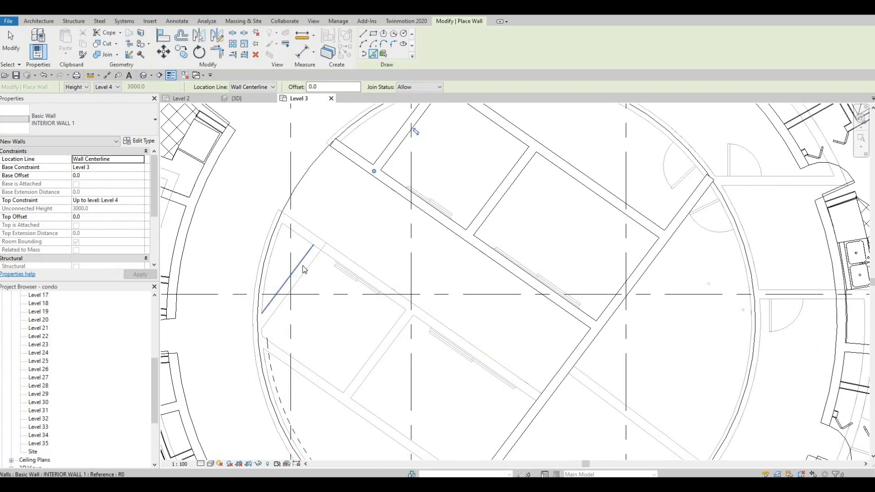
click(304, 268)
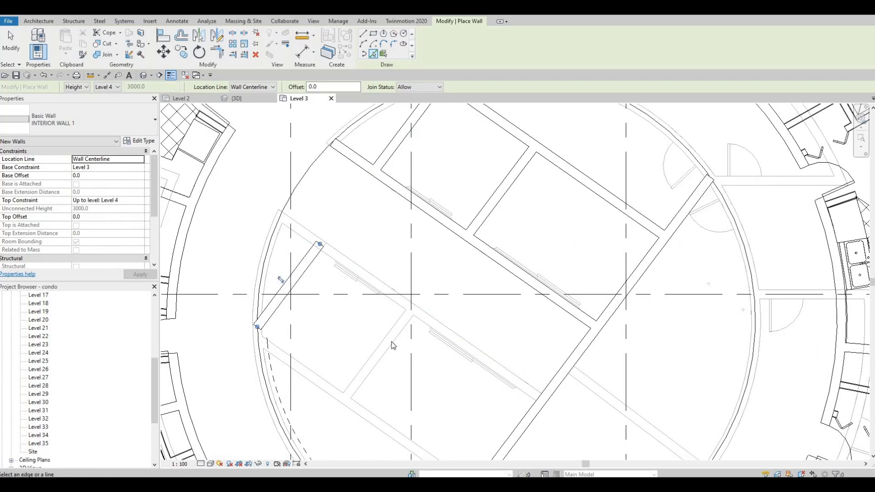
click(382, 300)
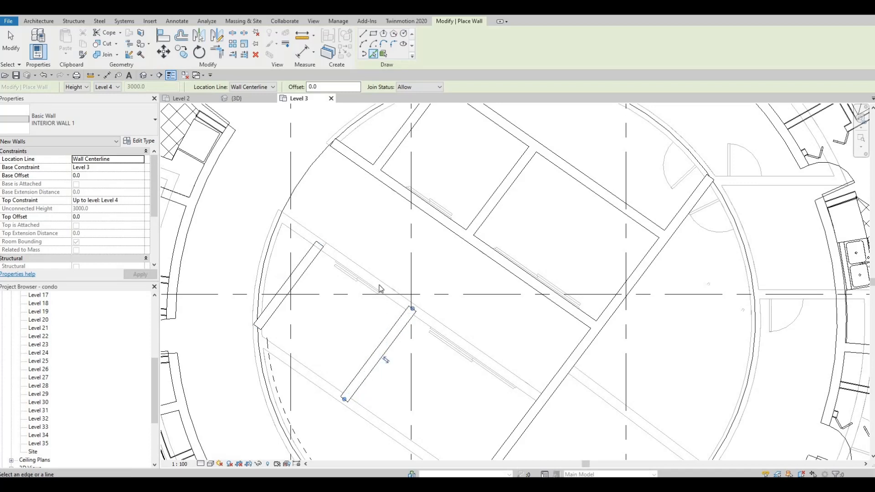
click(378, 285)
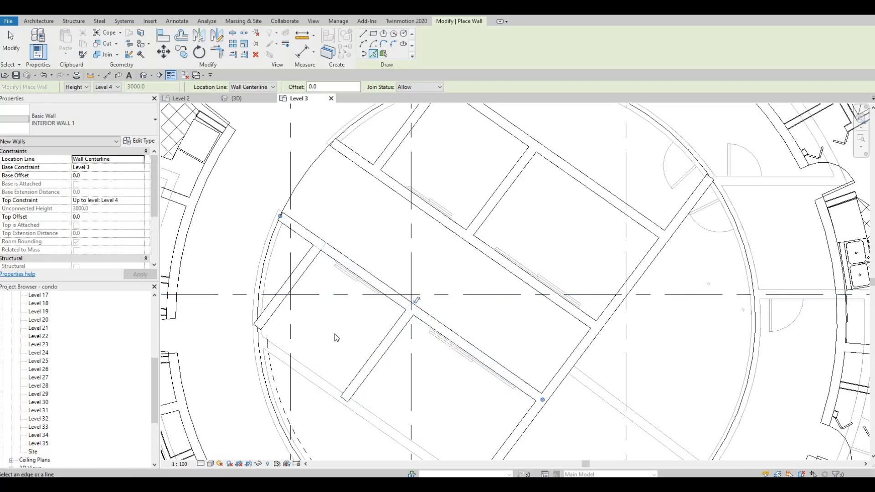
Step: Add the diagonal wall closing the core's lower-left rooms, undoing the first placement and picking its line again
middle_drag(321, 384, 337, 330)
click(337, 347)
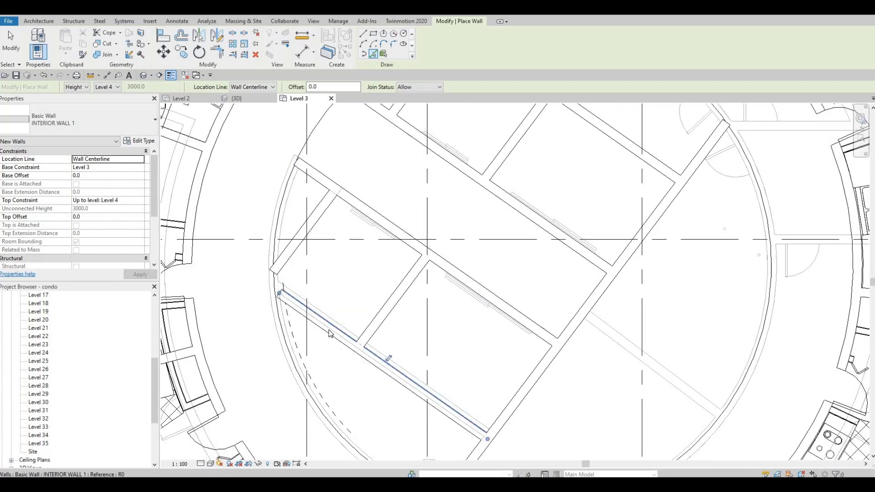
key(ctrl+z)
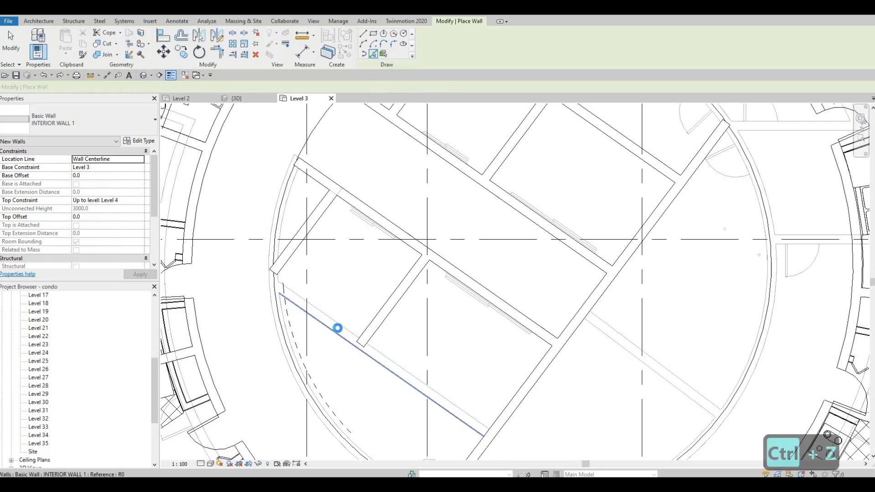
click(336, 329)
Step: Place curved INTERIOR WALL 1 segments along the core's circular edge from the lower-left rooms around the bottom past both doors
middle_drag(422, 452, 404, 324)
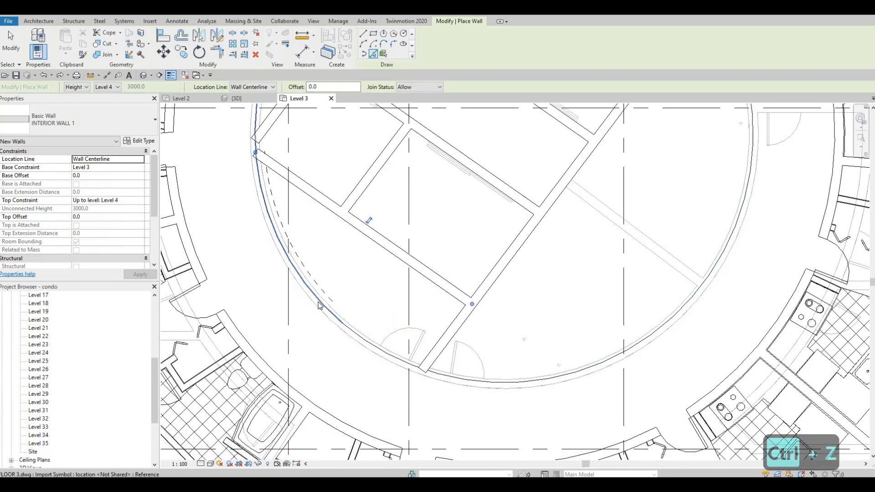
click(320, 304)
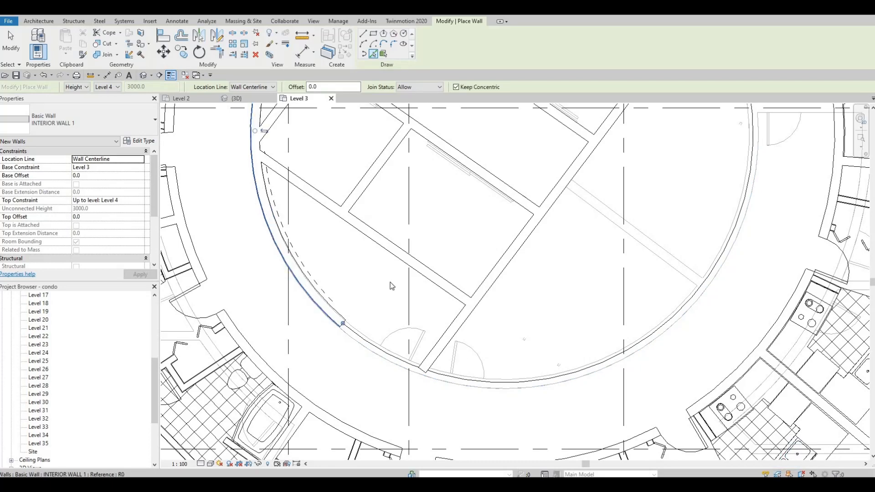
scroll(401, 331, down, 3)
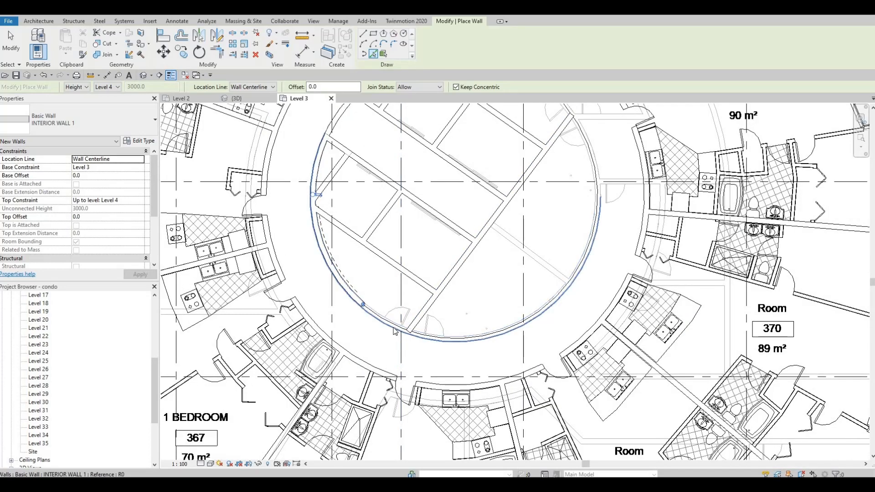
scroll(396, 331, up, 5)
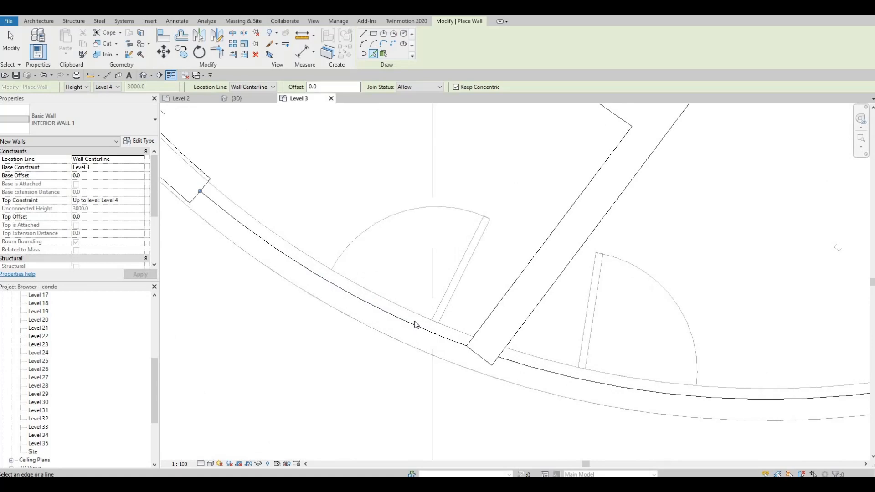
click(424, 336)
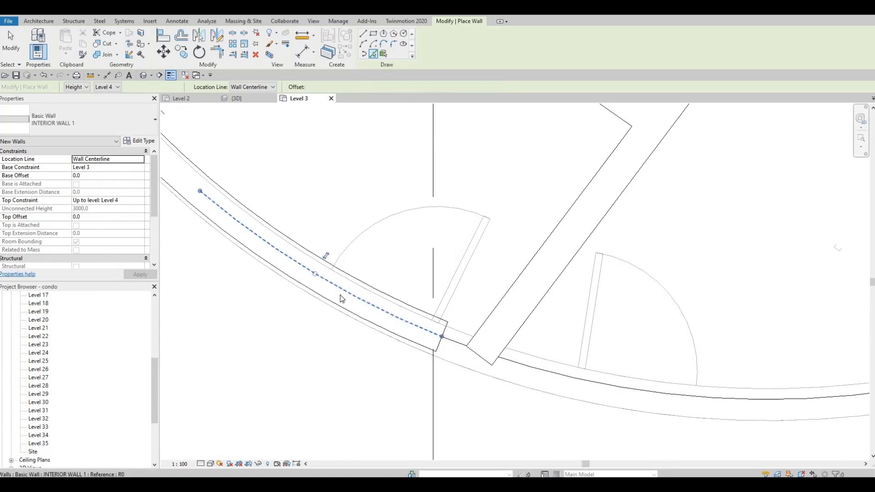
click(462, 336)
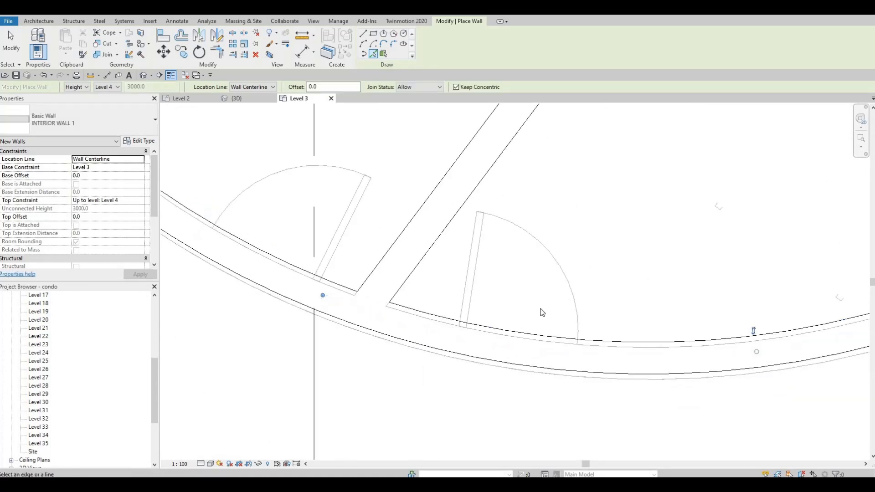
scroll(637, 301, down, 5)
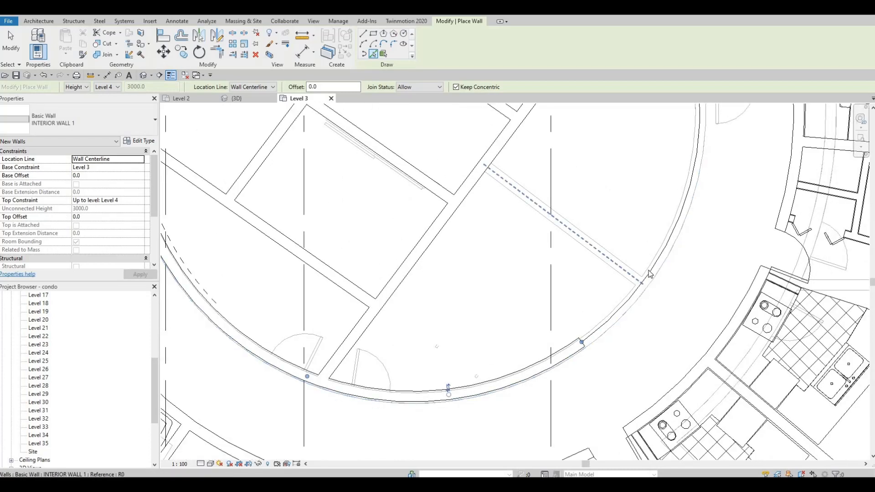
Step: Add the diagonal INTERIOR WALL 1 across the core's lower-right room, plus curved walls along the circle's top and right edges
click(602, 256)
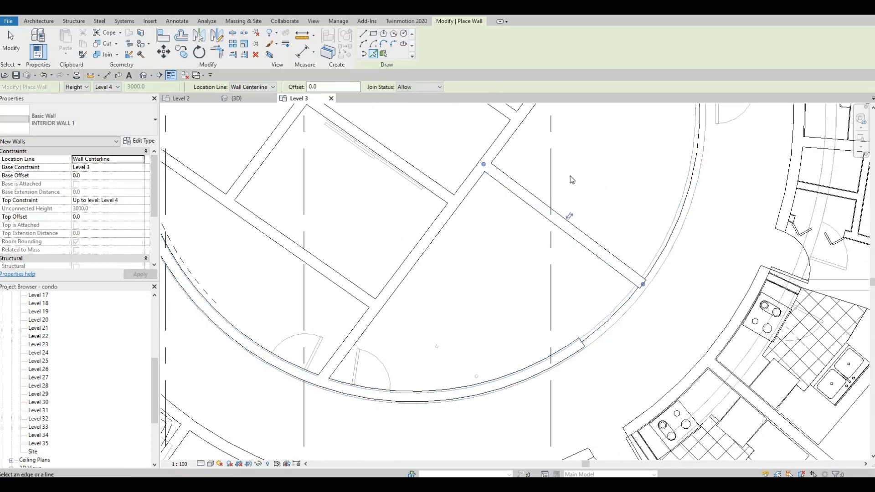
middle_drag(597, 131, 586, 378)
scroll(585, 379, down, 1)
scroll(450, 157, up, 2)
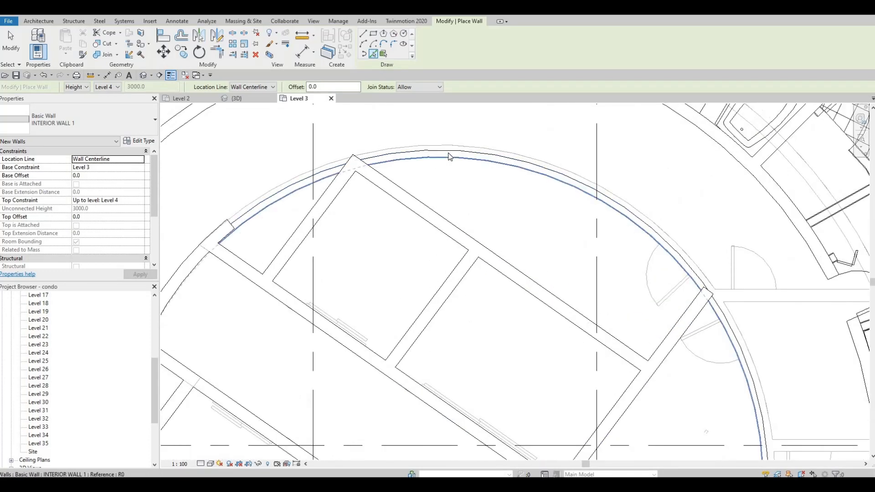
click(646, 221)
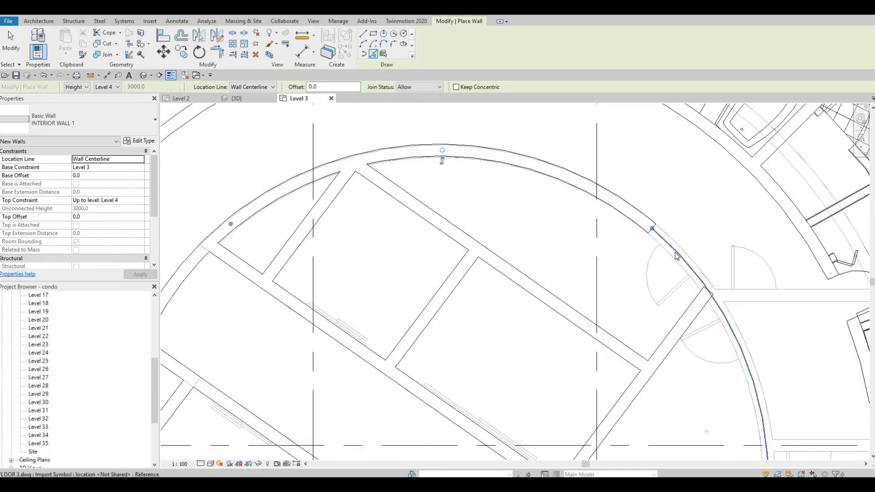
click(704, 288)
middle_drag(711, 455, 575, 247)
scroll(575, 247, down, 1)
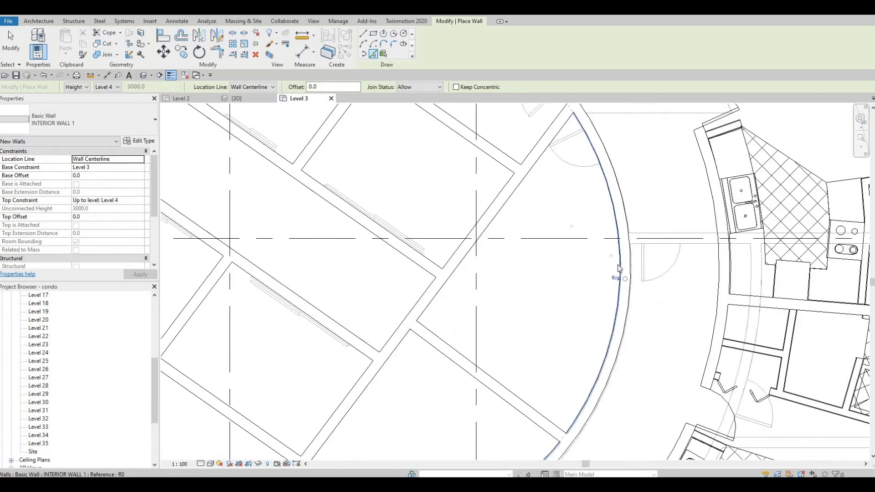
middle_drag(650, 384, 676, 348)
scroll(527, 277, down, 4)
scroll(429, 219, up, 5)
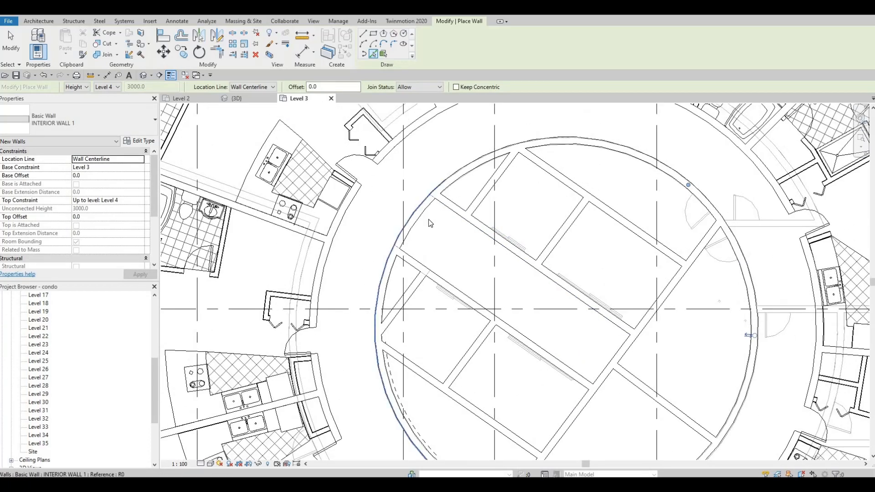
click(435, 254)
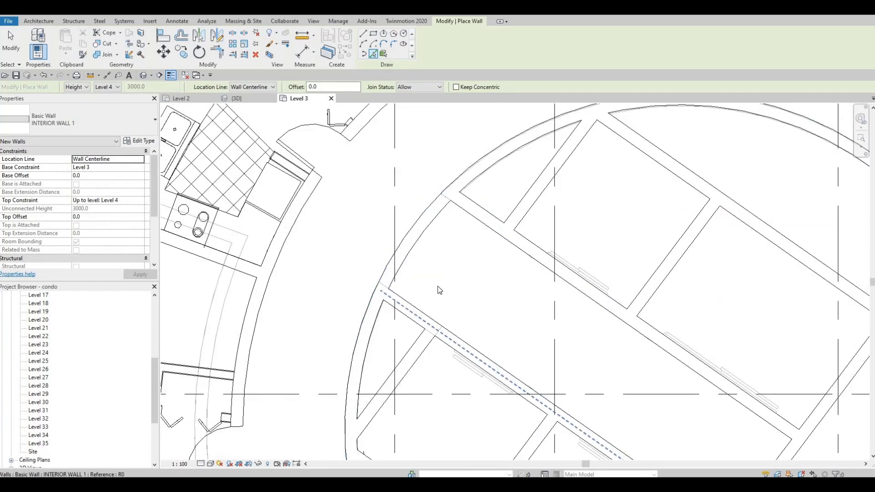
scroll(439, 289, down, 1)
middle_drag(439, 288, 399, 212)
scroll(399, 211, down, 1)
key(Escape)
key(Escape)
Step: Shorten the core's left curved wall to the end of the lower long diagonal wall, unjoining the conflicting wall
click(414, 169)
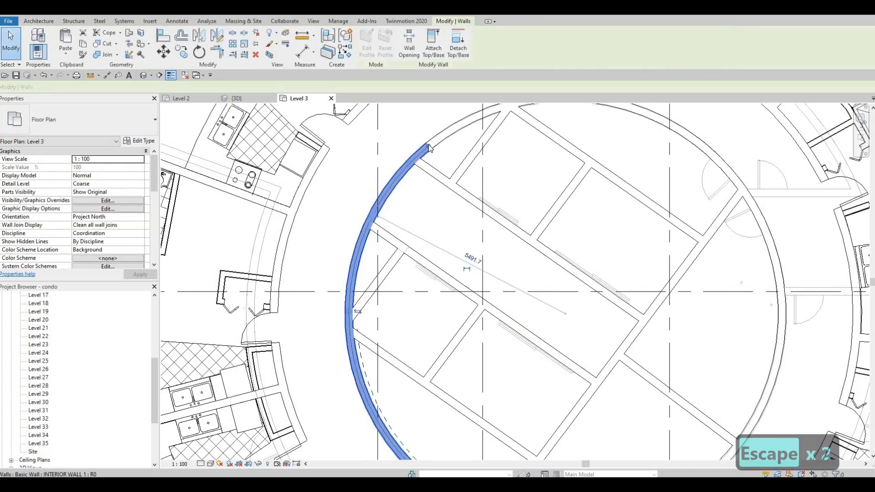
drag(386, 206, 368, 223)
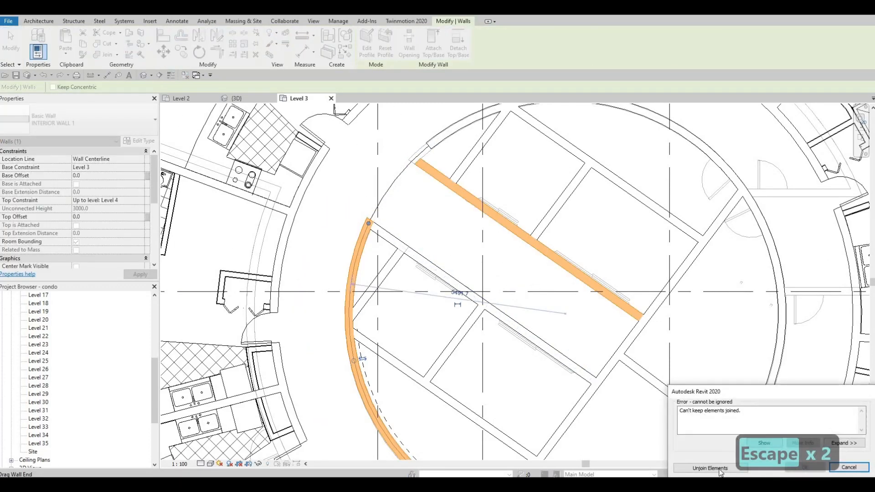
click(718, 469)
key(Escape)
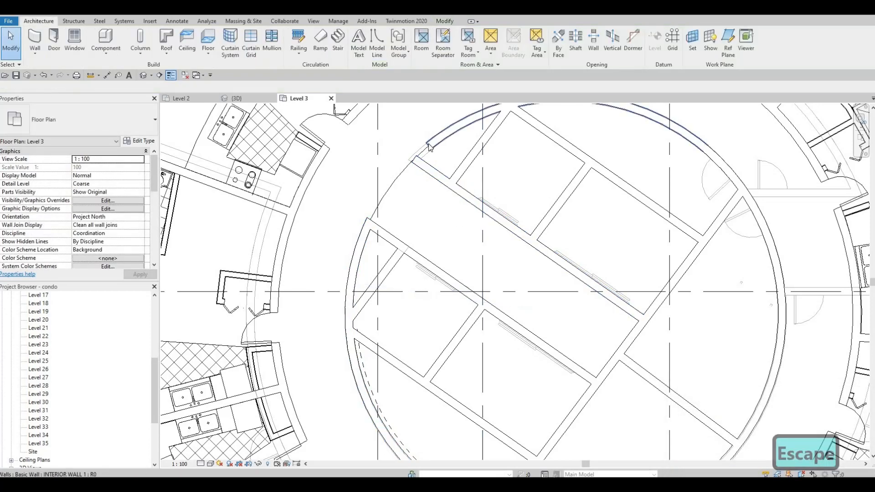
Step: Extend the upper curved wall's free end to the end of the upper long diagonal wall
click(429, 147)
drag(429, 146, 416, 156)
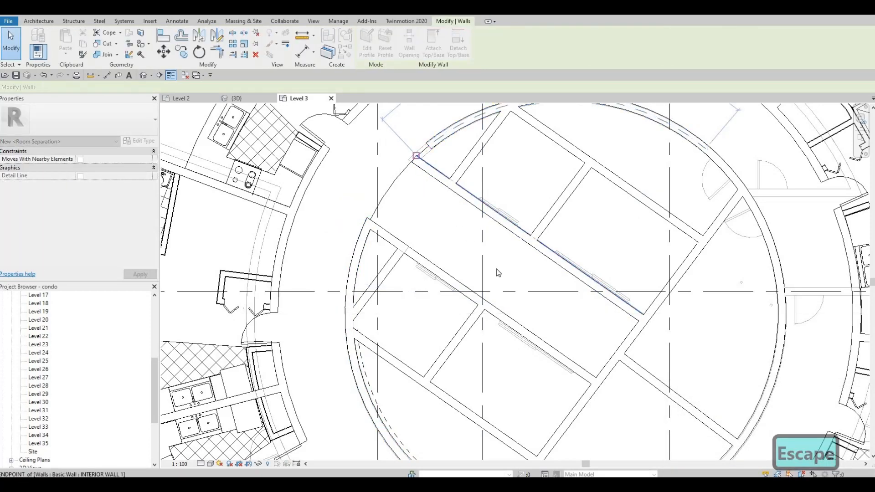
key(Escape)
Step: Examine the core, the surrounding corridor ring and the condo units across the Level 3 plan
scroll(498, 273, down, 5)
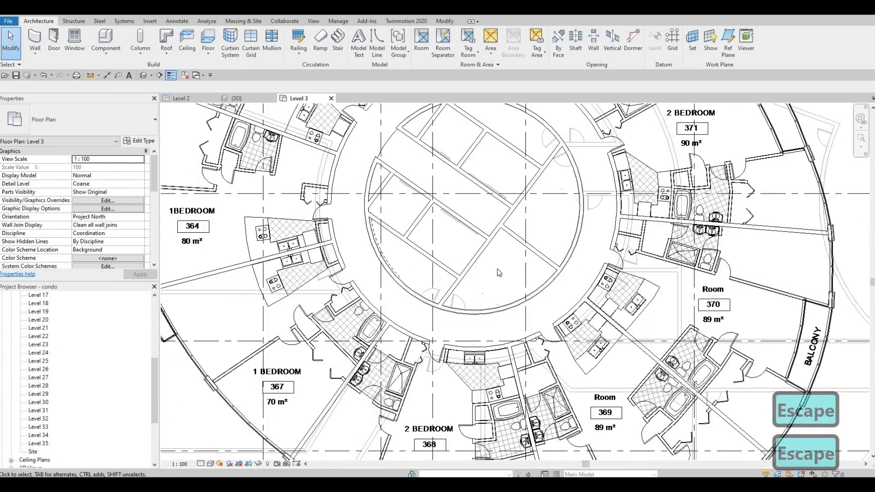
middle_drag(445, 251, 427, 321)
scroll(433, 209, down, 3)
scroll(390, 277, up, 2)
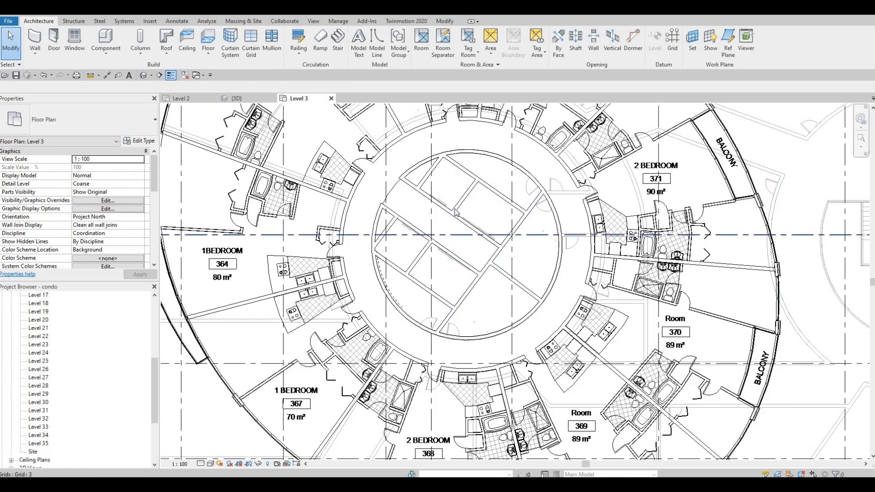
scroll(457, 261, down, 4)
scroll(529, 250, up, 5)
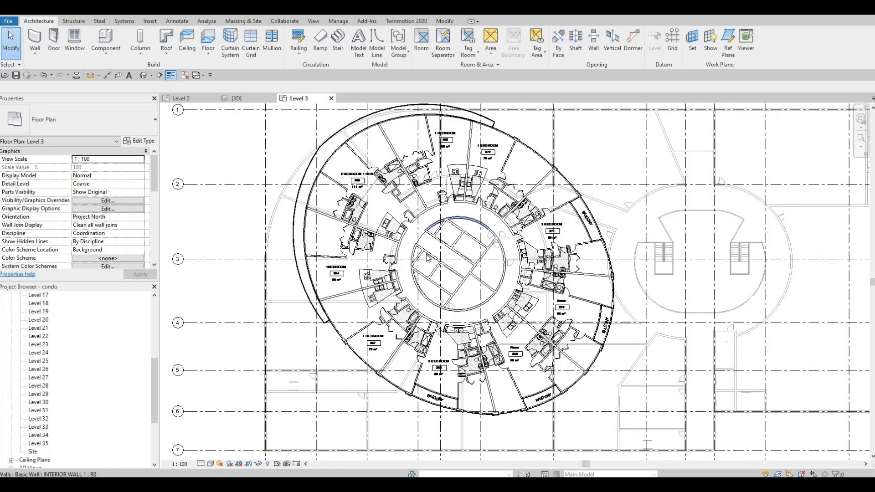
middle_drag(530, 250, 525, 220)
scroll(520, 233, down, 1)
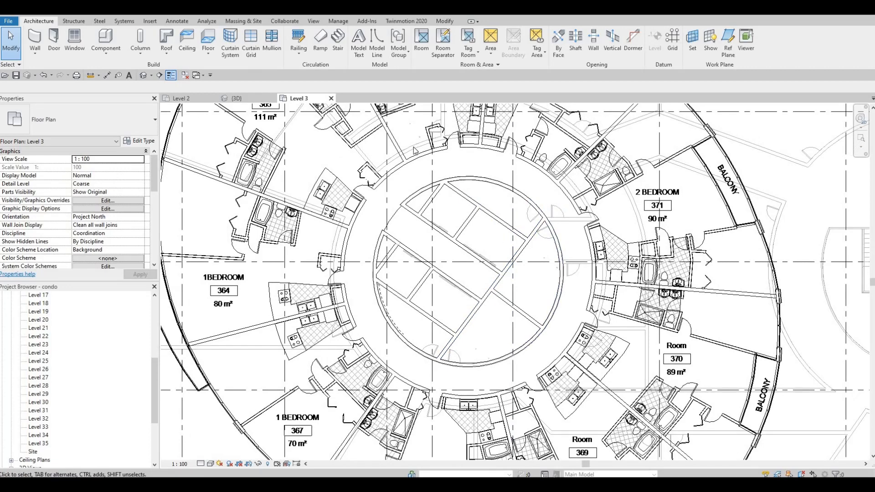
scroll(437, 155, up, 1)
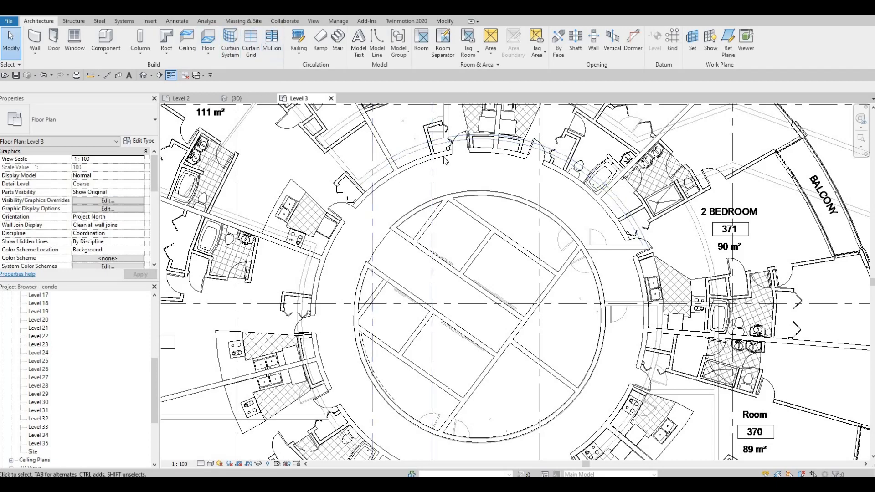
scroll(425, 166, down, 3)
scroll(409, 155, up, 3)
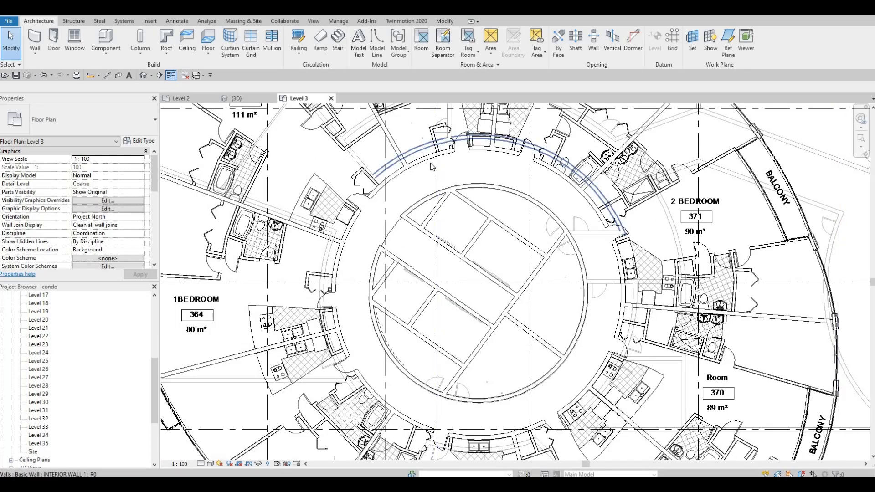
scroll(453, 249, down, 1)
middle_drag(452, 250, 509, 205)
scroll(509, 205, down, 2)
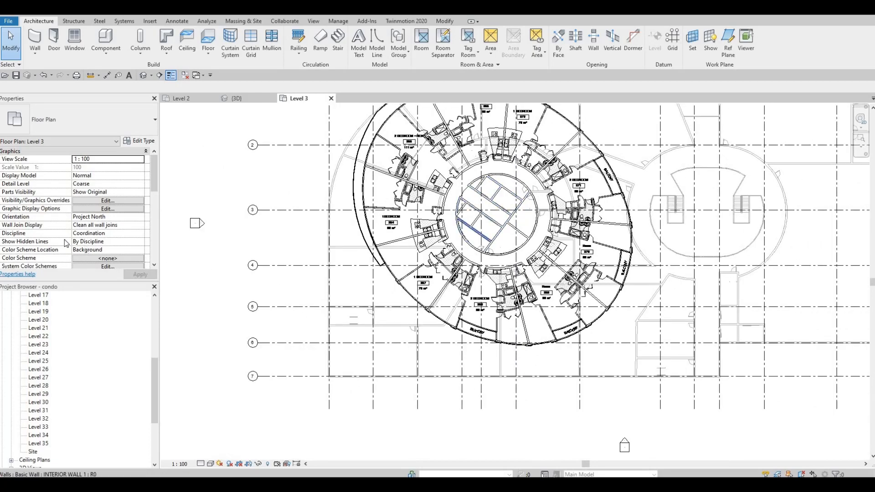
Step: Set the Level 3 plan's underlay base level to None
scroll(86, 195, down, 5)
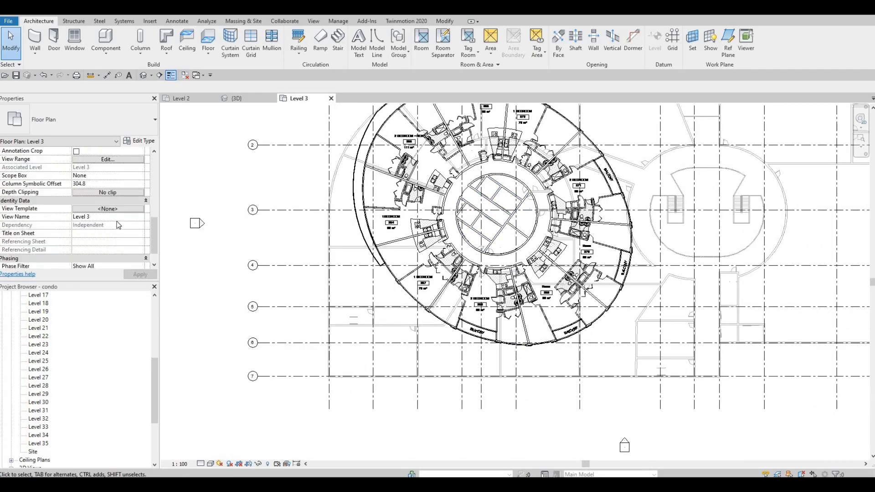
scroll(123, 221, up, 1)
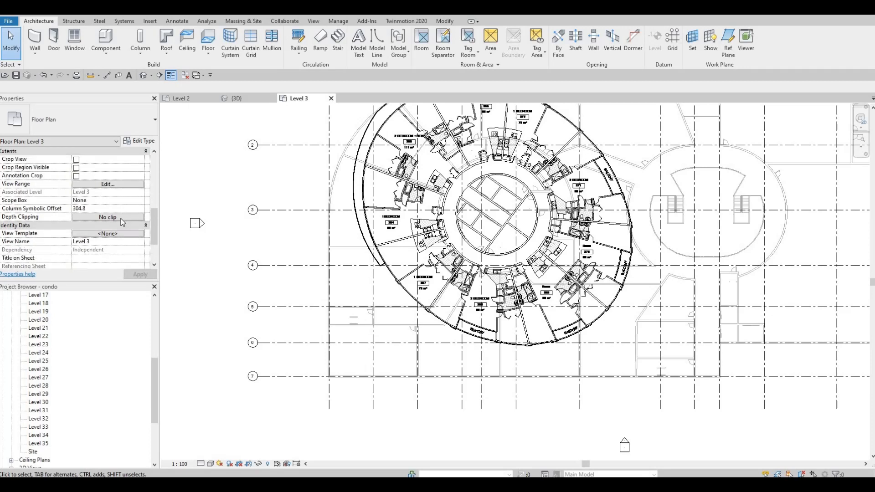
scroll(146, 191, up, 2)
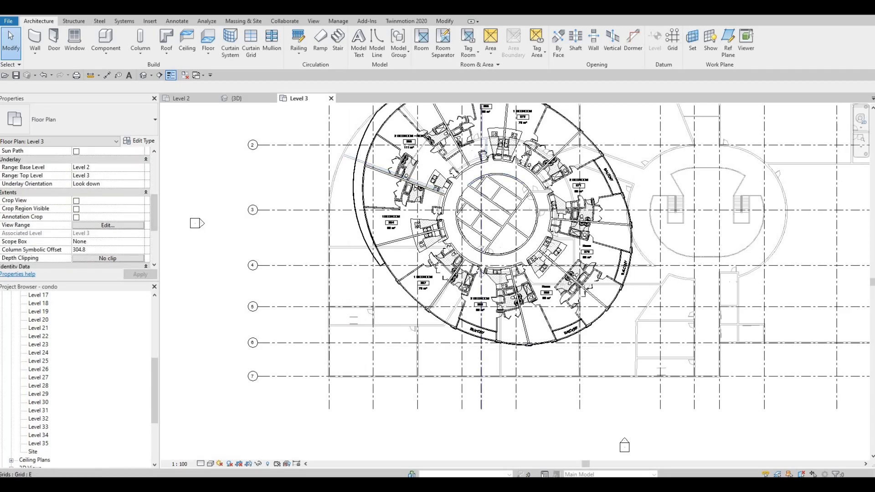
click(141, 168)
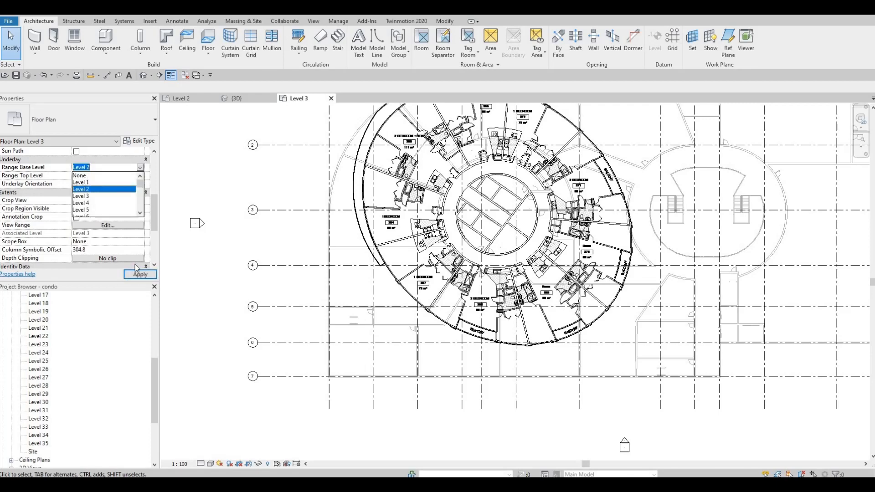
scroll(418, 210, up, 4)
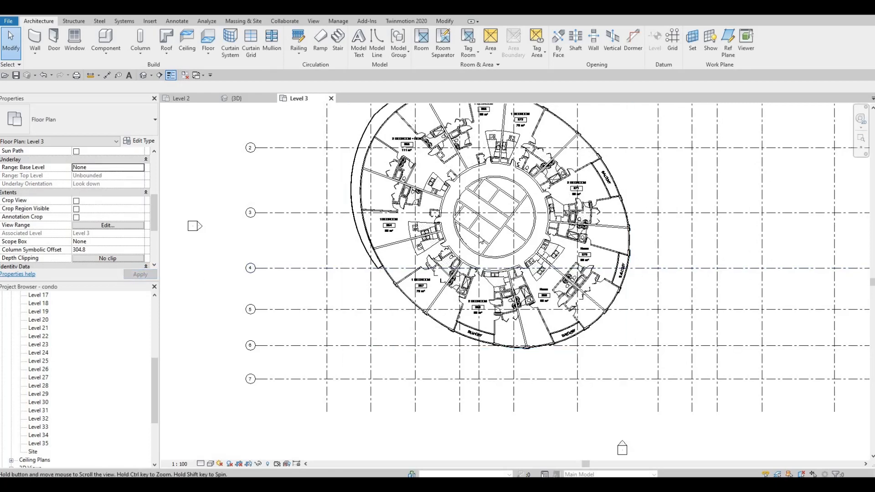
key(Escape)
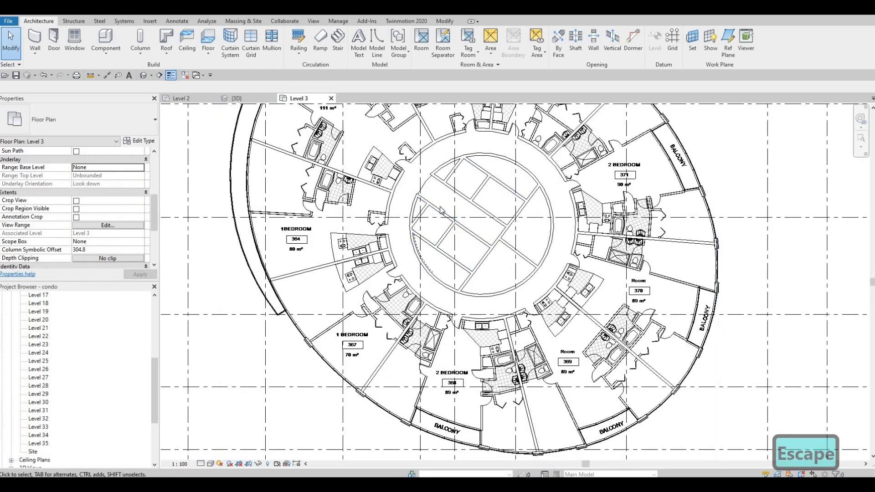
middle_drag(449, 179, 422, 188)
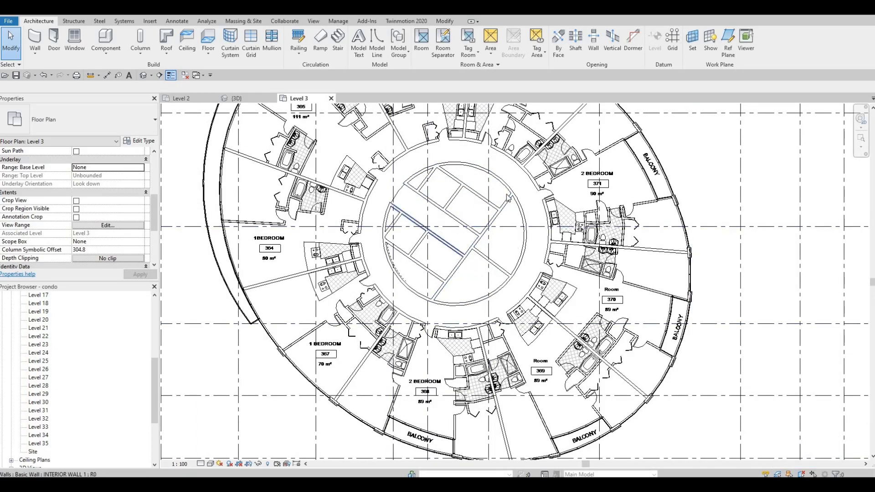
scroll(481, 193, down, 3)
middle_drag(474, 191, 453, 263)
scroll(459, 172, up, 1)
click(453, 263)
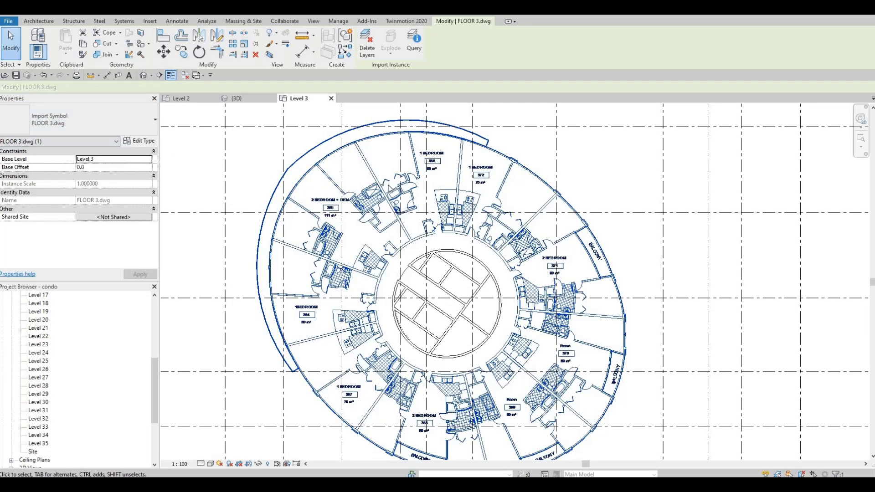
key(Escape)
key(Escape)
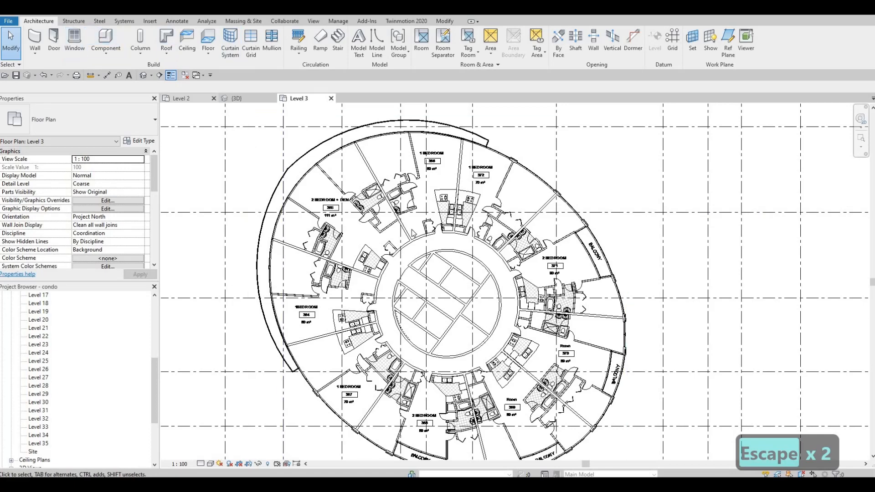
Step: Draw a straight INTERIOR WALL 1 between units 365 and 366, from the corridor's curved wall to the outer facade
scroll(410, 236, up, 6)
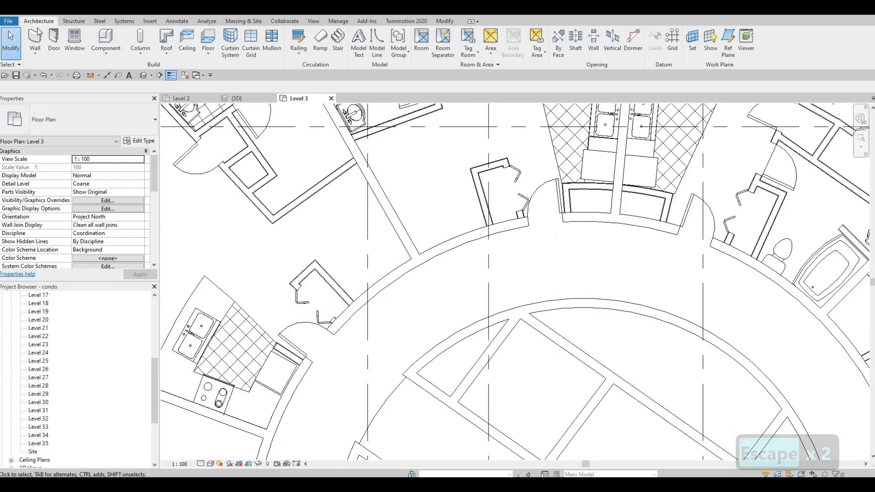
click(35, 38)
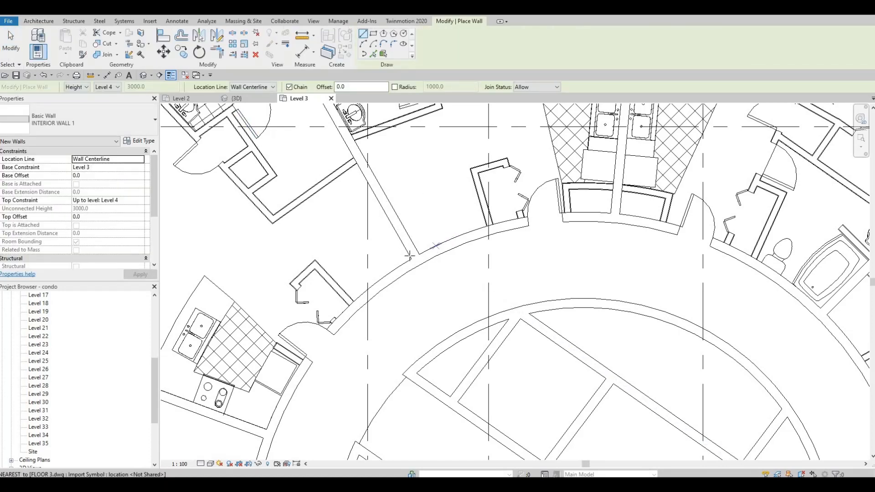
scroll(409, 255, up, 2)
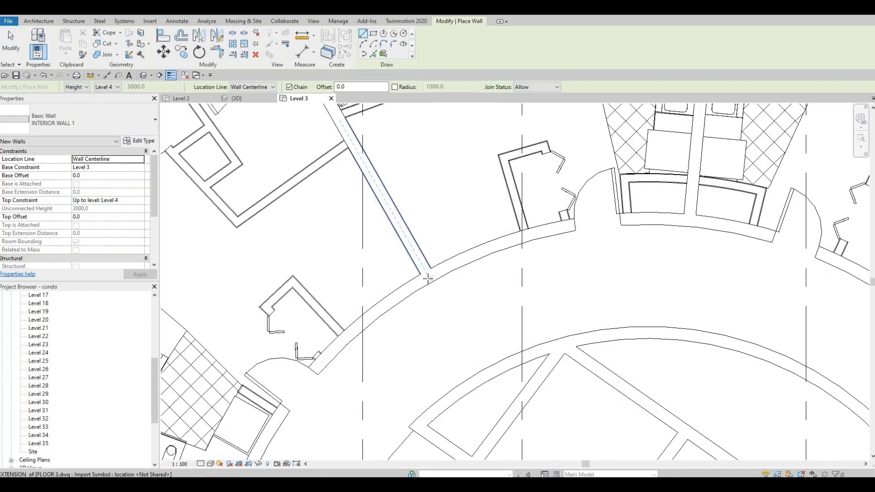
click(428, 276)
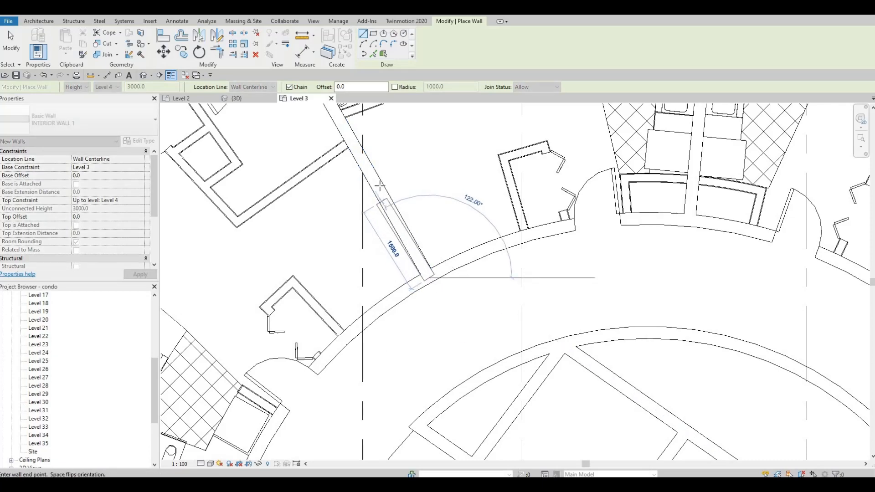
scroll(380, 187, down, 4)
middle_drag(381, 159, 458, 325)
scroll(458, 326, down, 2)
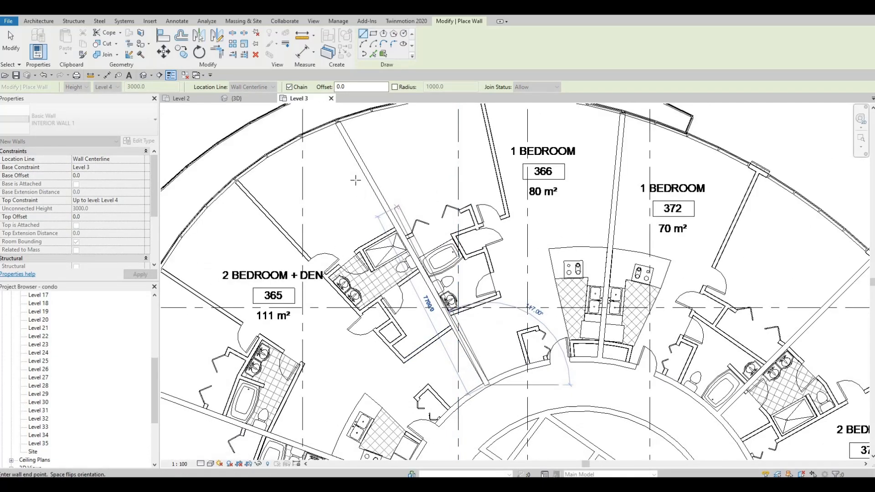
middle_drag(346, 143, 367, 205)
scroll(357, 185, up, 10)
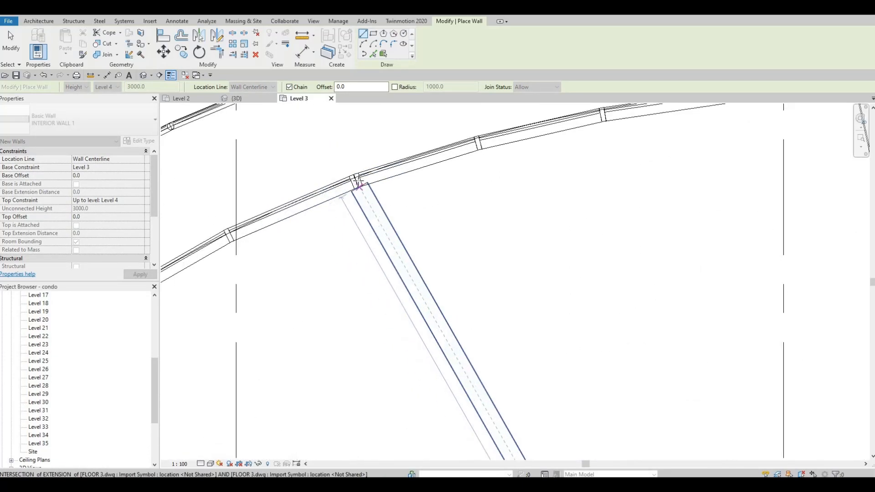
scroll(426, 222, down, 2)
key(Escape)
key(Escape)
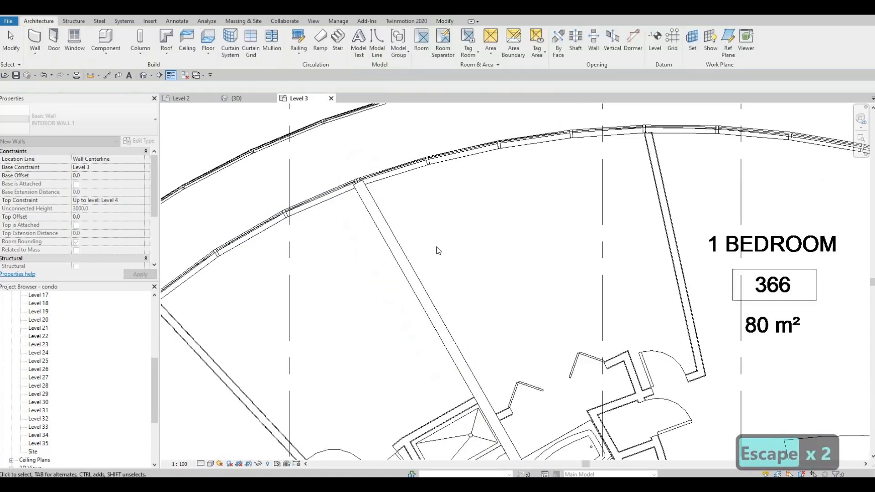
scroll(457, 177, down, 6)
scroll(457, 178, down, 2)
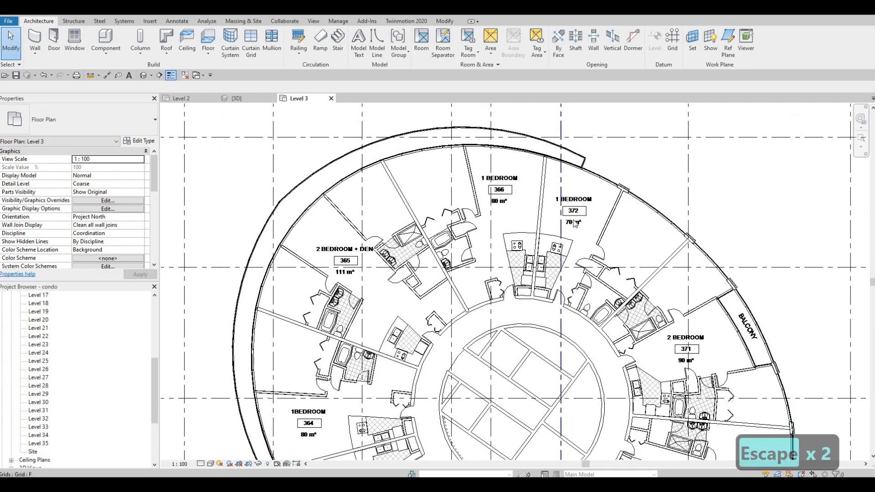
middle_drag(572, 219, 555, 184)
scroll(555, 184, down, 2)
middle_drag(276, 302, 242, 269)
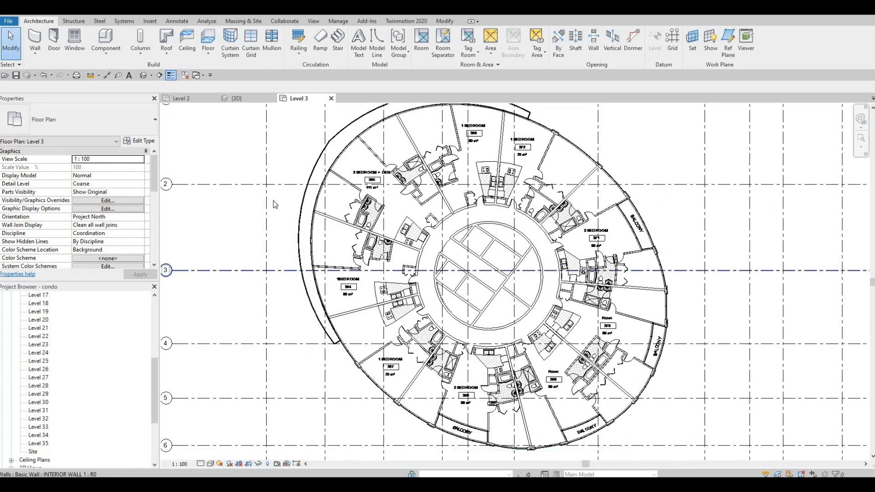
Step: Draw an elliptical INTERIOR WALL 1 centred on the round core, following the plan's outer facade
key(F1)
key(F1)
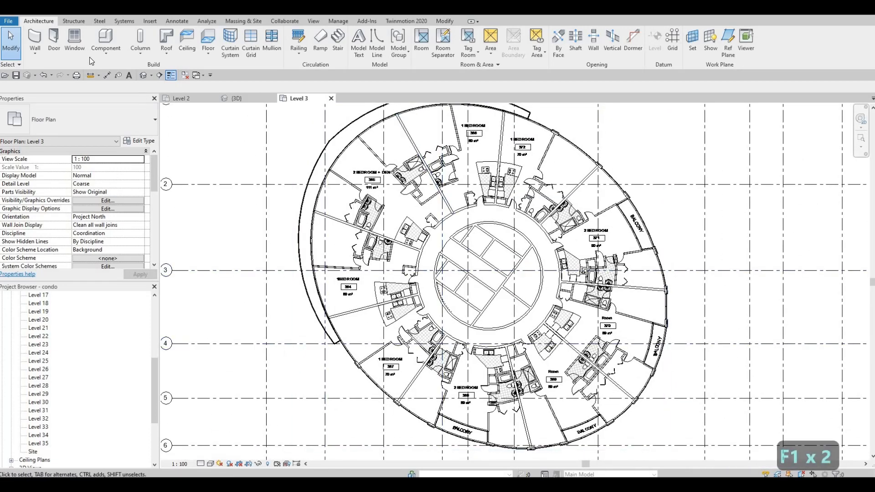
click(33, 46)
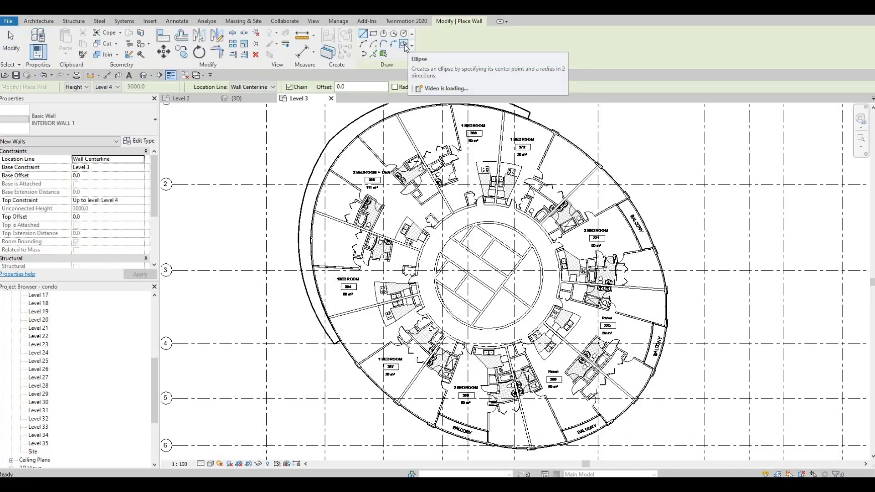
click(403, 44)
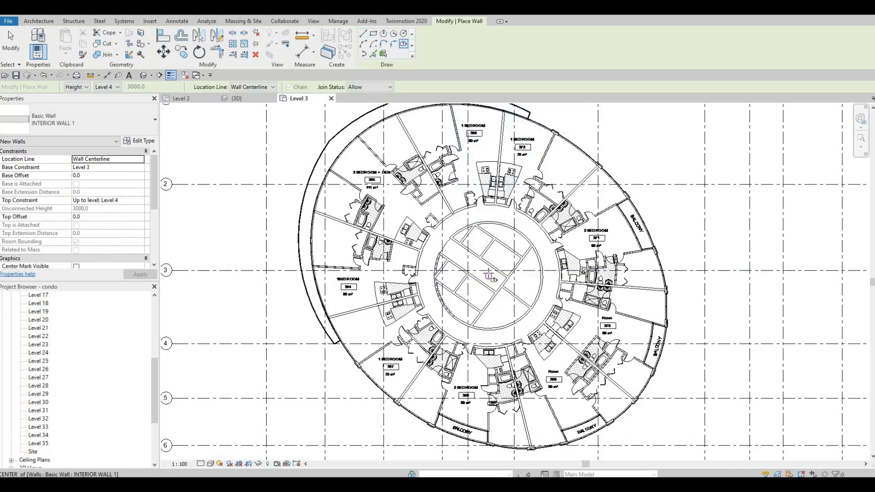
click(508, 292)
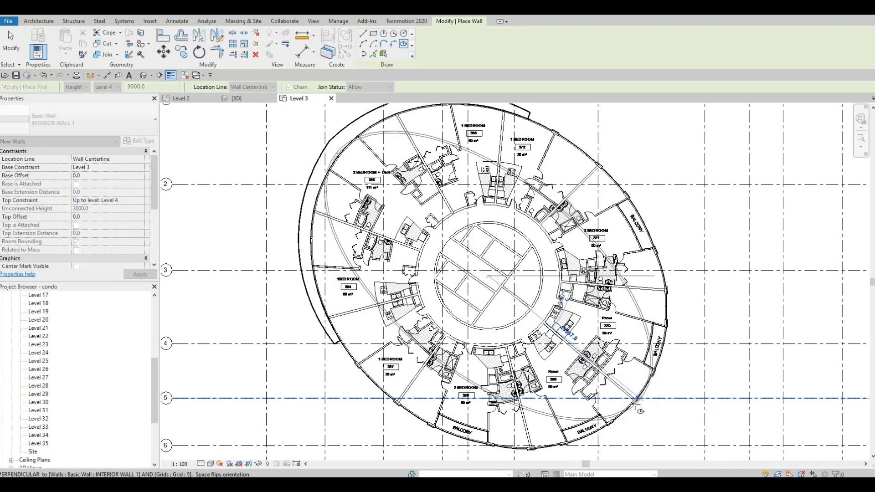
scroll(635, 401, down, 2)
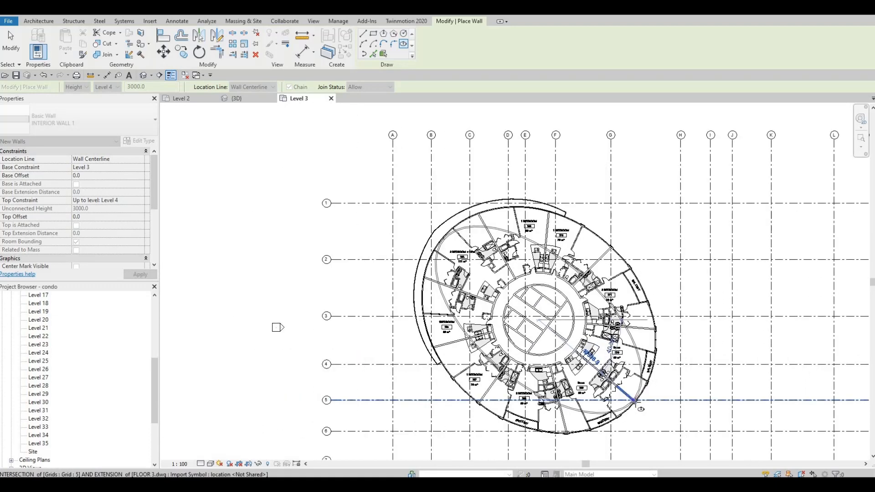
scroll(635, 400, up, 2)
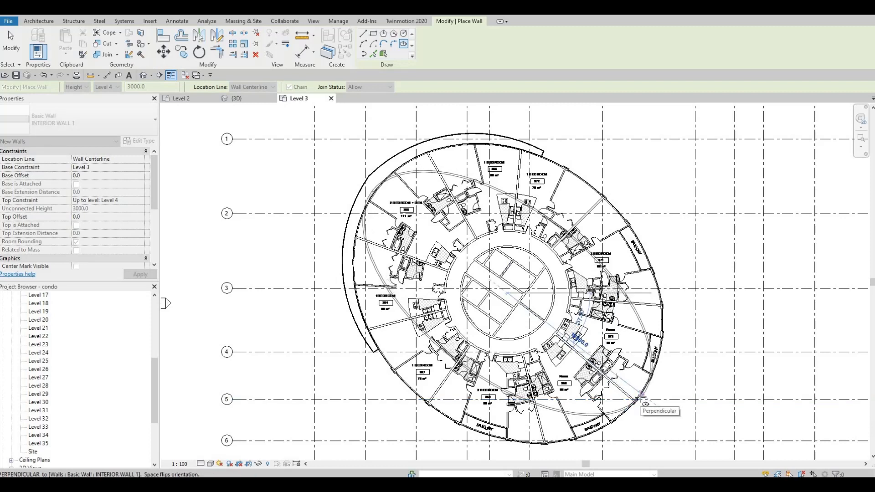
click(642, 395)
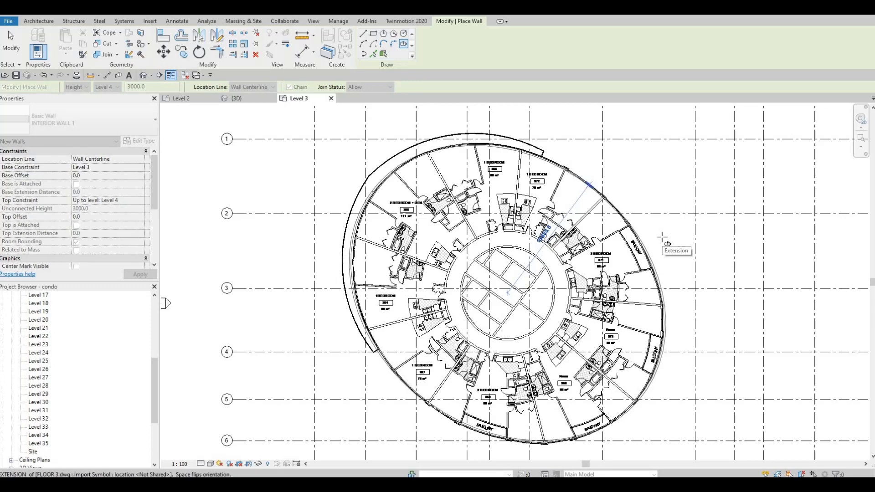
key(Escape)
key(Escape)
Step: Compare the upper half of the elliptical wall with the facade line in the underlying plan
scroll(555, 170, up, 3)
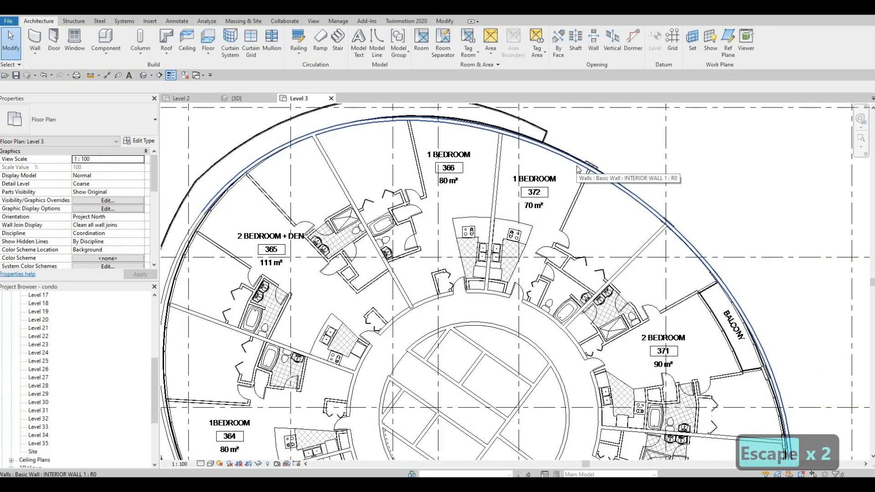
click(642, 196)
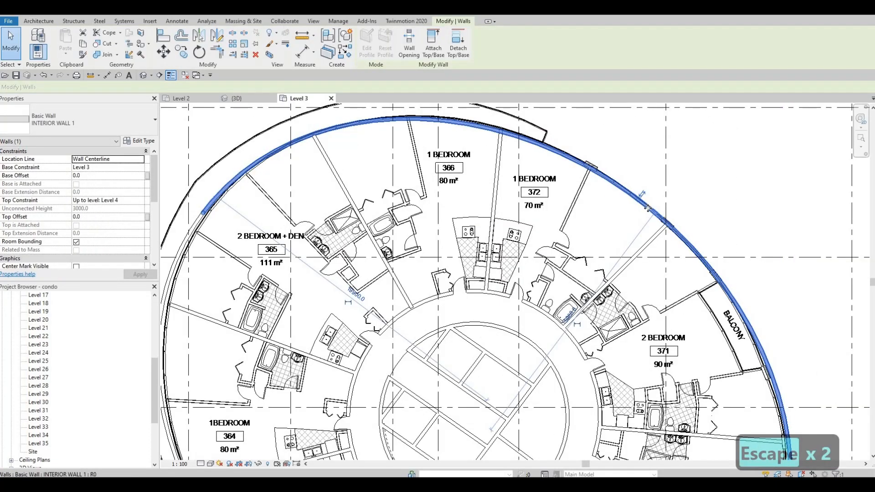
scroll(546, 218, down, 2)
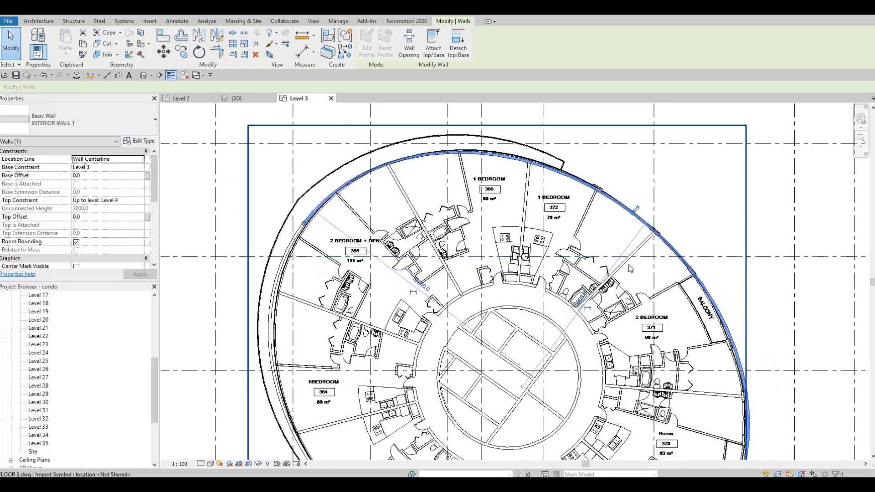
scroll(483, 260, up, 1)
key(Escape)
scroll(483, 260, down, 2)
scroll(365, 246, up, 3)
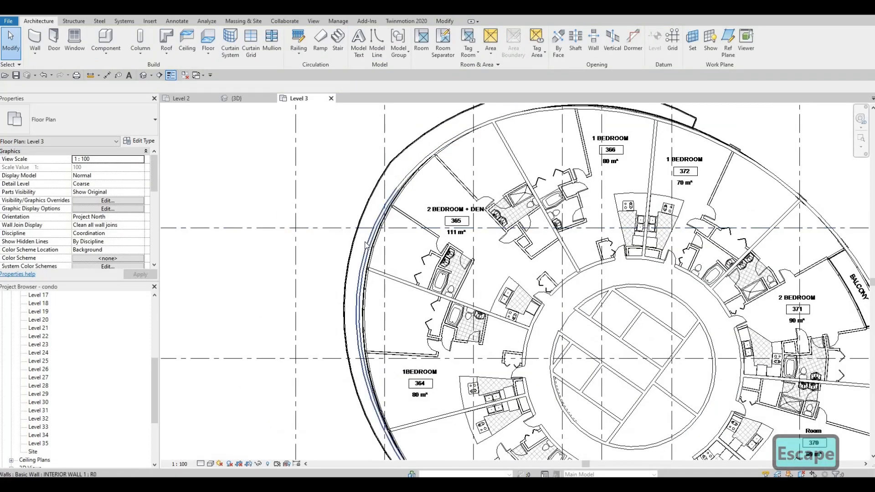
Step: Select both halves of the elliptical wall as a chain, nudge them sideways against the facade line and check the fit around the plan
click(366, 246)
key(Escape)
key(Tab)
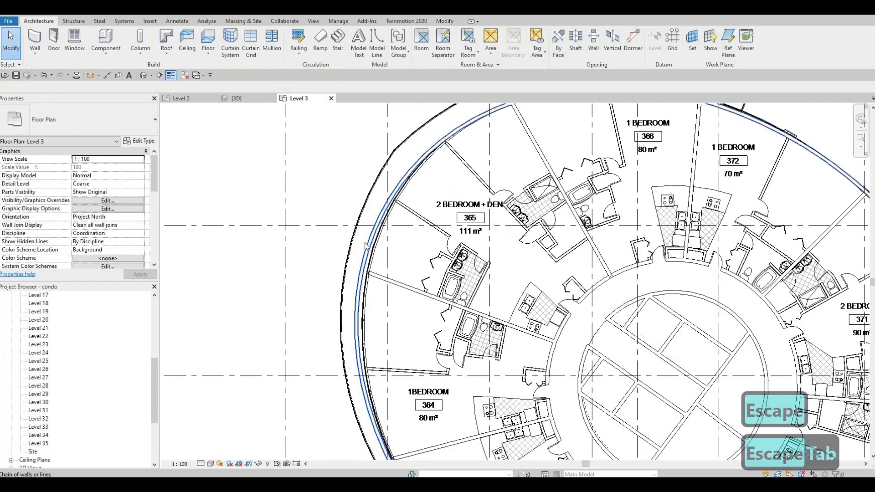
click(364, 243)
scroll(365, 243, down, 2)
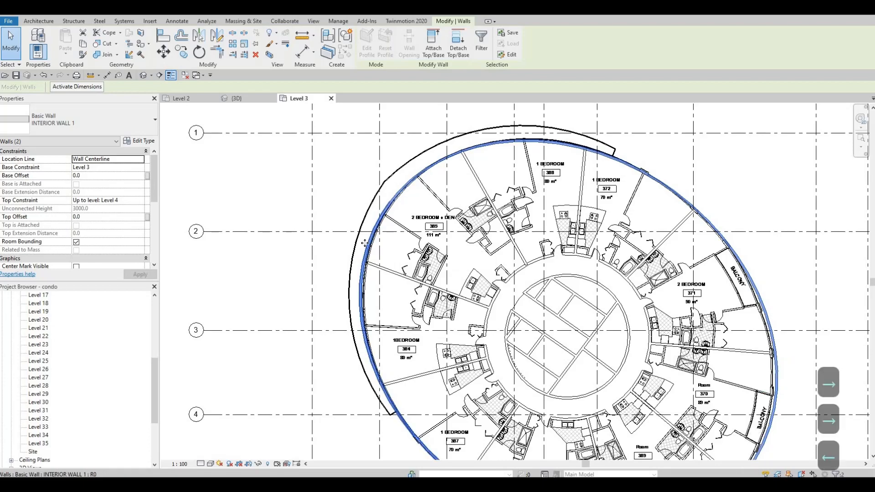
key(Escape)
scroll(500, 220, up, 3)
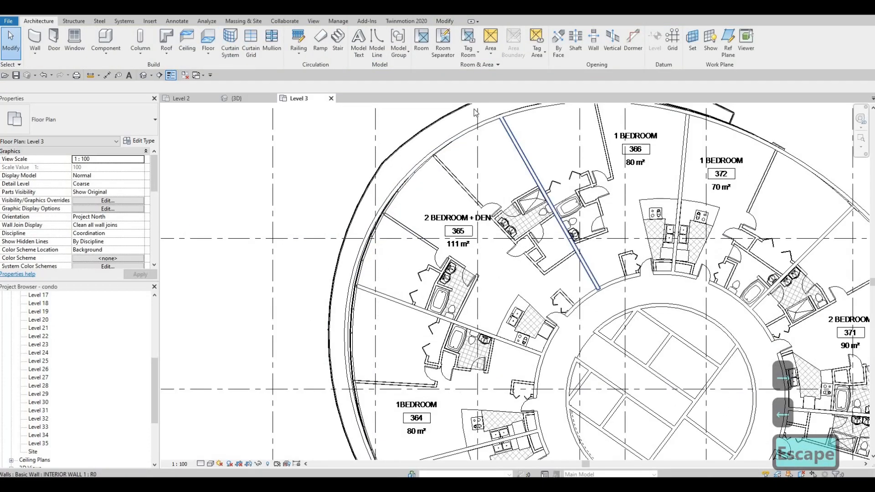
scroll(529, 316, down, 6)
scroll(529, 318, up, 8)
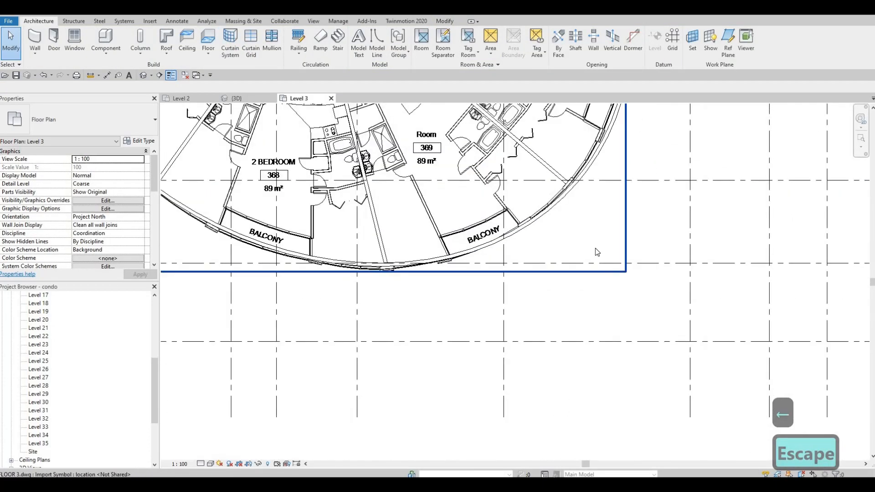
scroll(574, 323, down, 7)
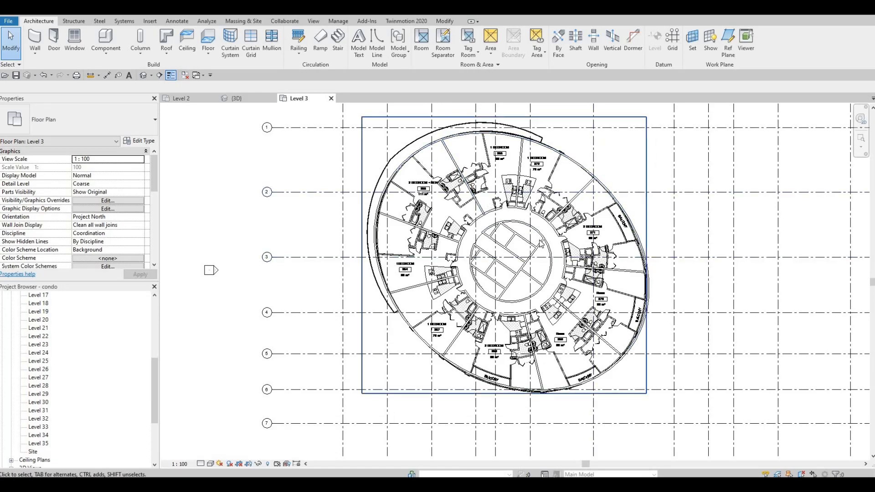
Step: Create an INTERIOR WALL 1 with Pick Lines, offset 2000 outward from the inner face of the core's upper curved wall
scroll(491, 200, up, 5)
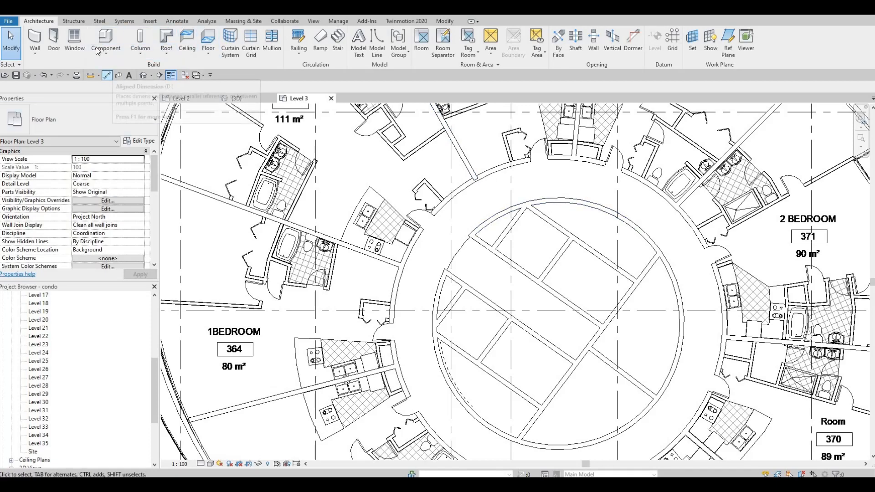
click(39, 36)
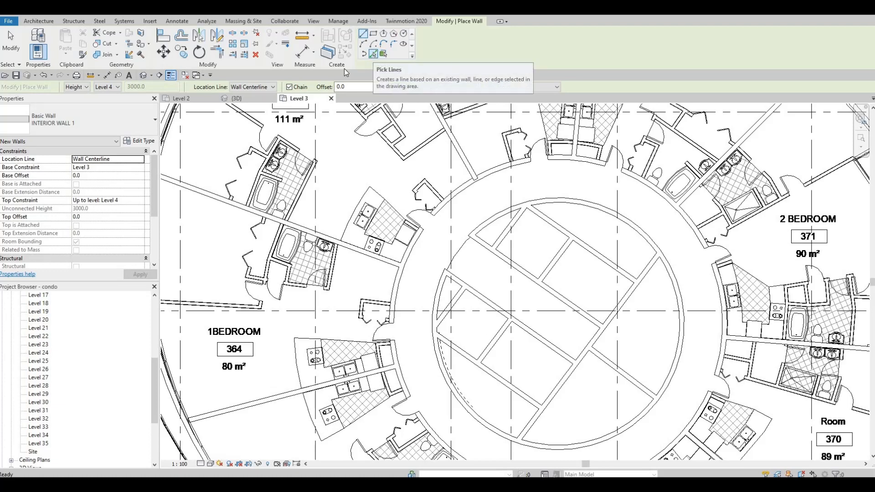
click(373, 55)
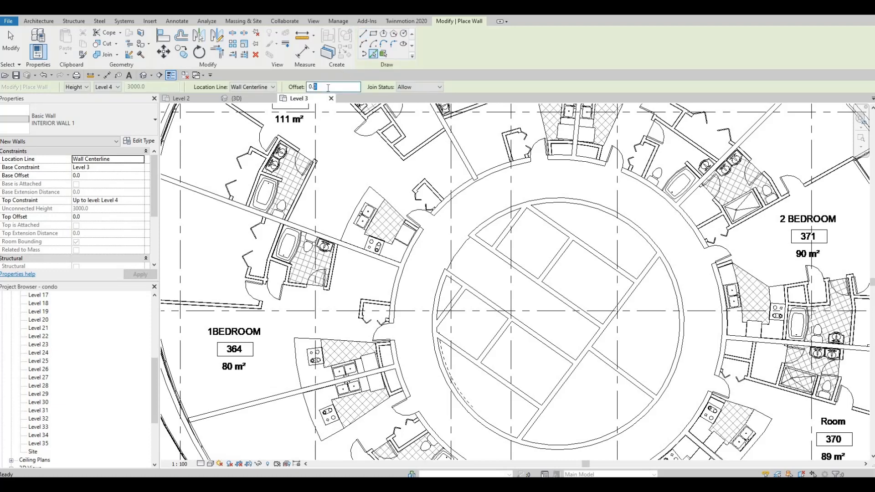
drag(328, 88, 209, 89)
text(20)
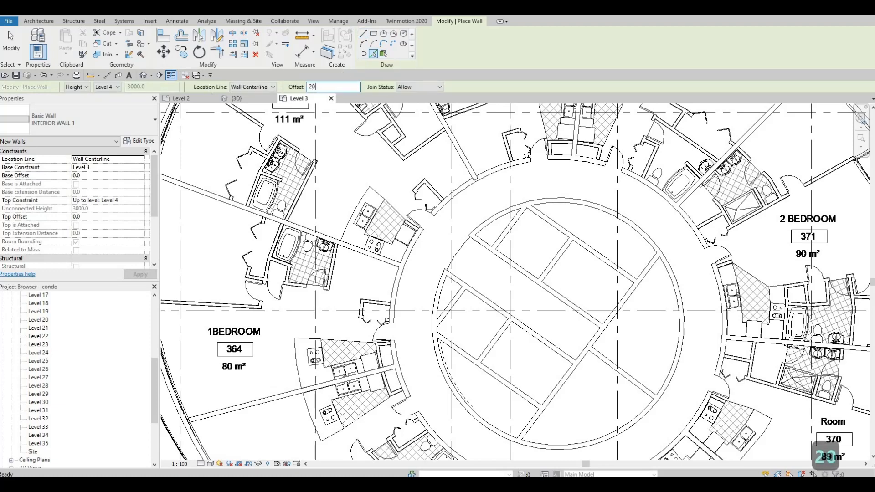
text(00)
key(Return)
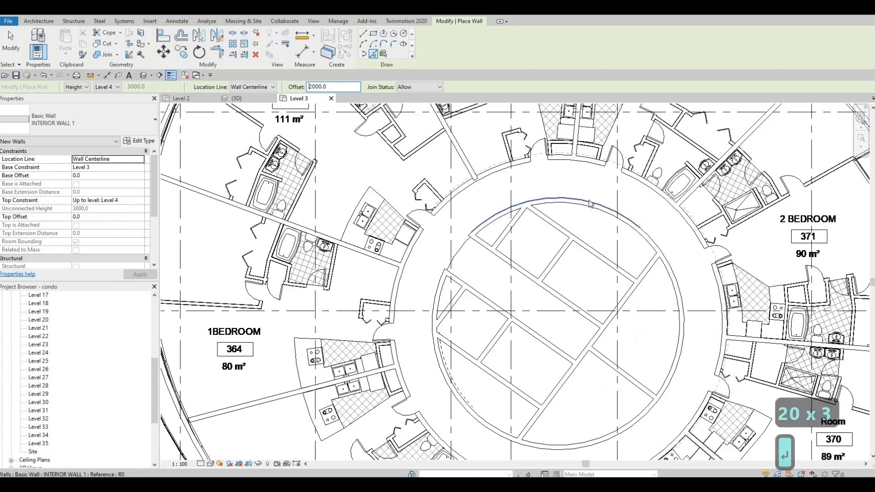
click(591, 209)
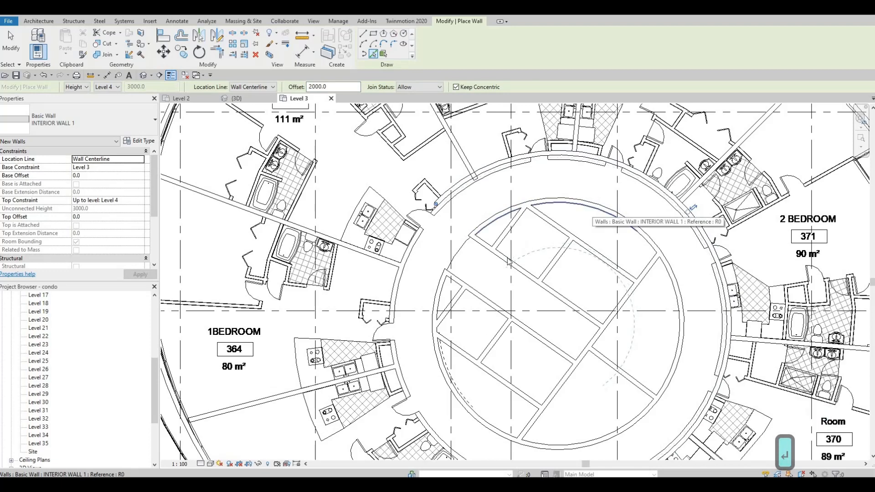
scroll(595, 217, down, 1)
middle_drag(594, 218, 597, 156)
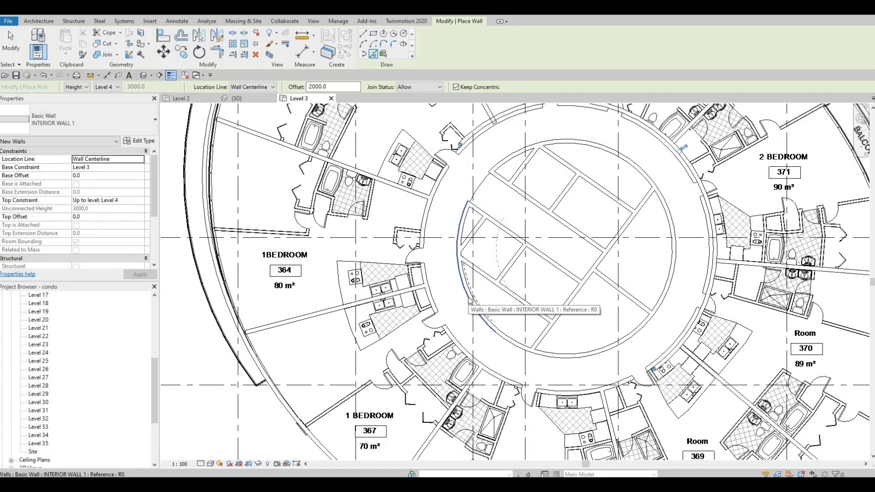
Step: Try to offset a wall from the core's left curved wall, and undo the corridor wall just placed
click(469, 302)
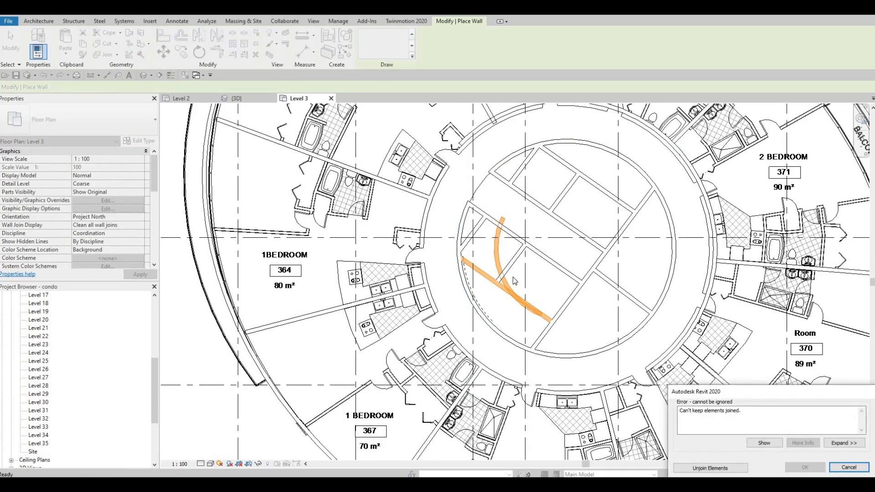
key(Escape)
key(Escape)
key(ctrl+z)
scroll(531, 148, up, 1)
middle_drag(530, 148, 517, 207)
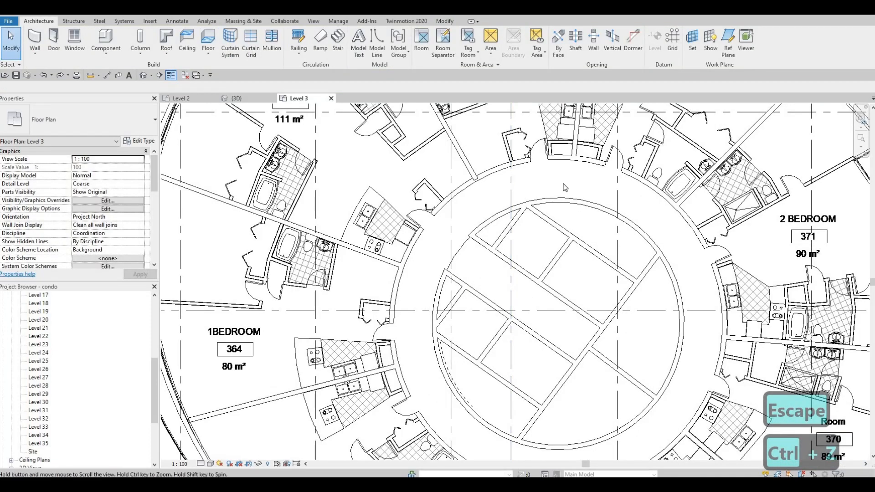
middle_drag(567, 156, 568, 136)
key(Escape)
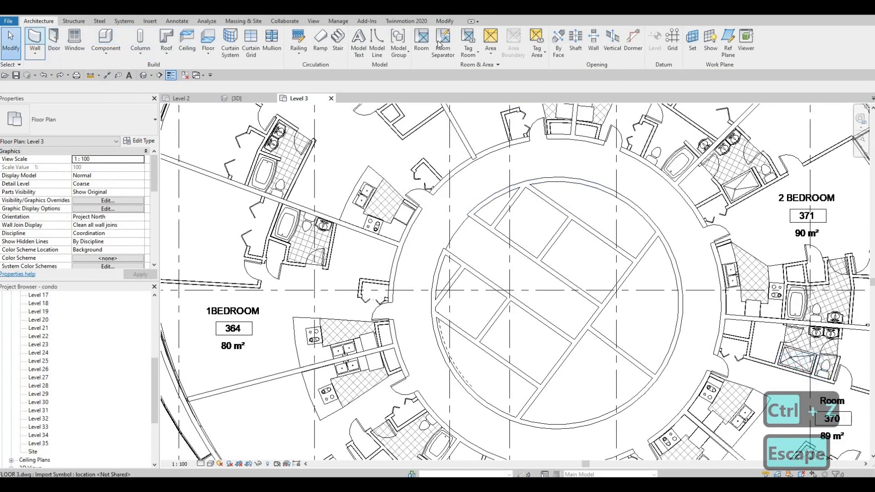
Step: Create a curved INTERIOR WALL 1 along the corridor's outer edge, offset 2000 outward from the core's upper curved wall
click(35, 41)
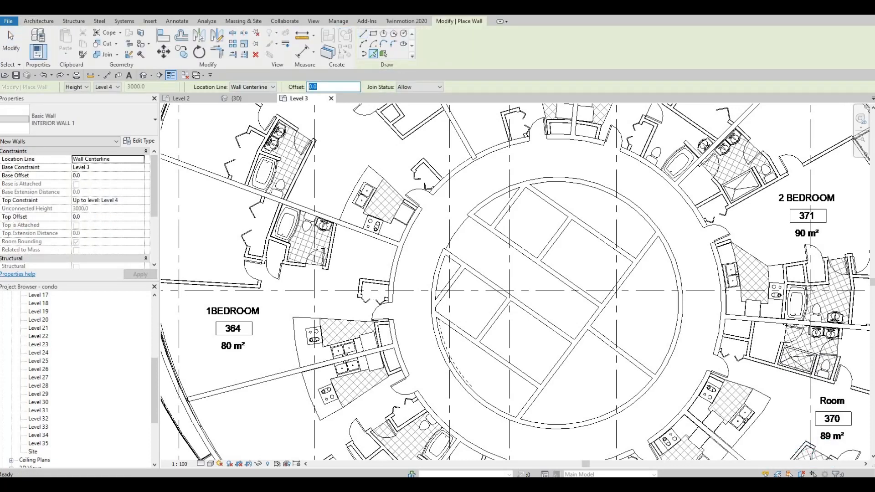
text(2000)
key(Return)
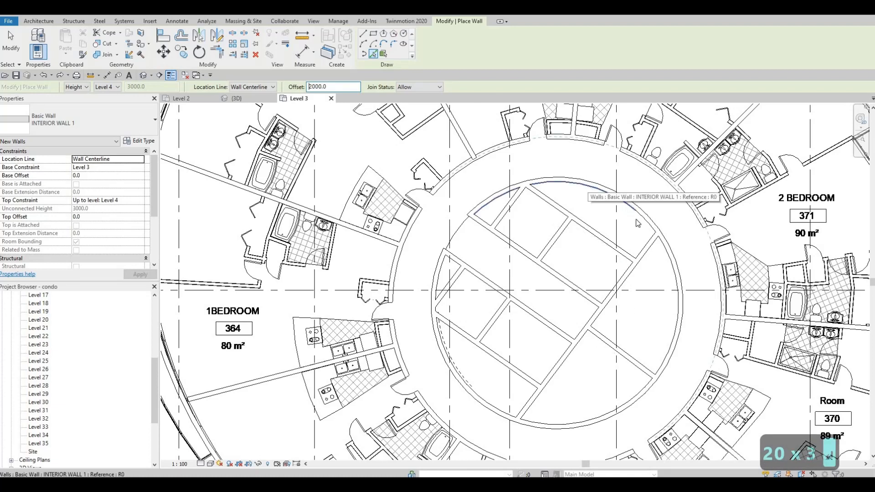
click(589, 188)
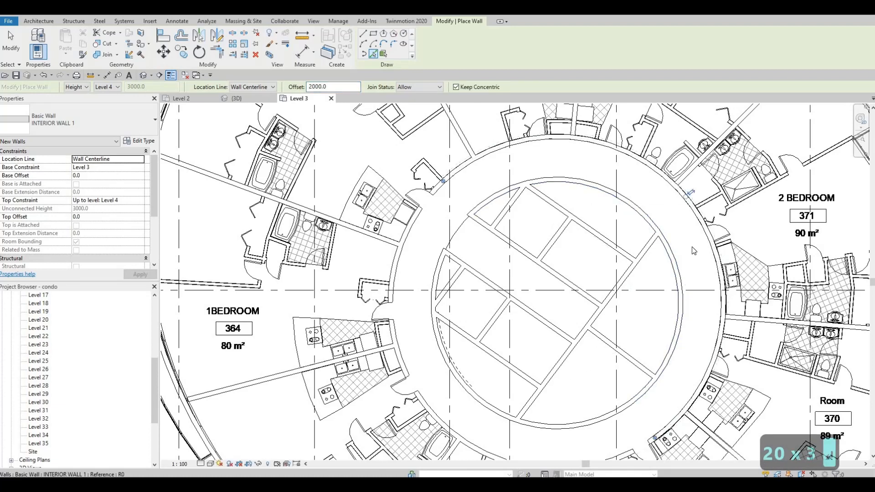
Step: Try to offset another INTERIOR WALL 1 by 2000 from the core's lower curved wall
middle_drag(586, 354, 629, 239)
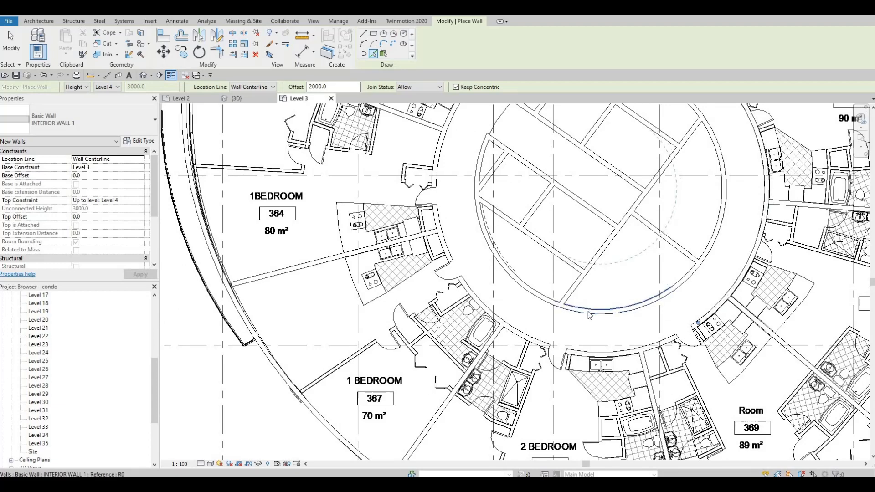
click(590, 314)
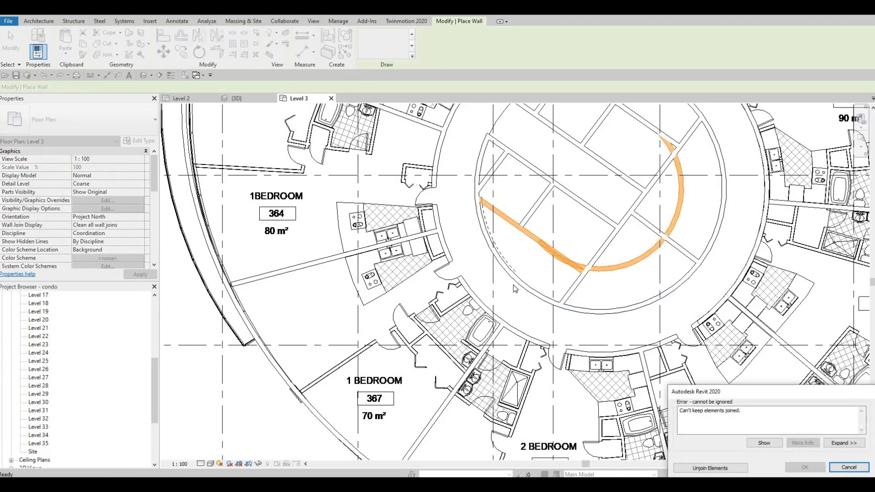
key(Escape)
key(Escape)
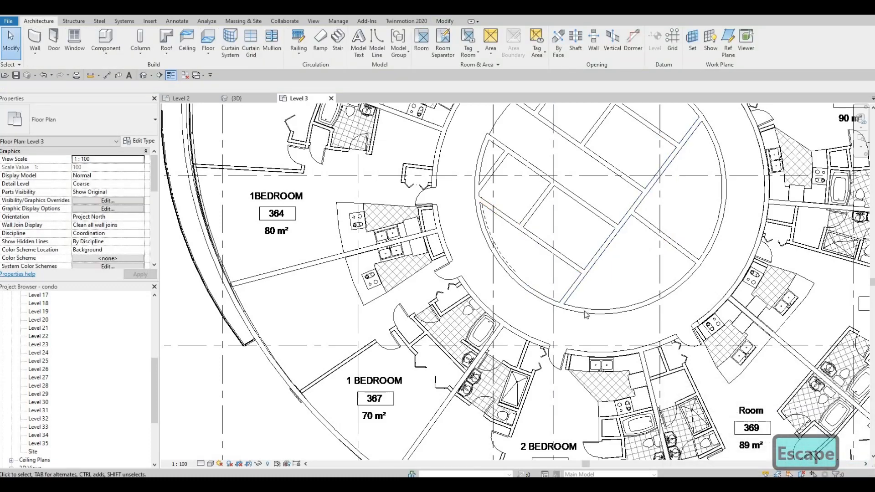
Step: Stretch the open ends of the curved corridor wall around the core until they meet near unit 365's entrance
middle_drag(696, 193, 613, 232)
key(Escape)
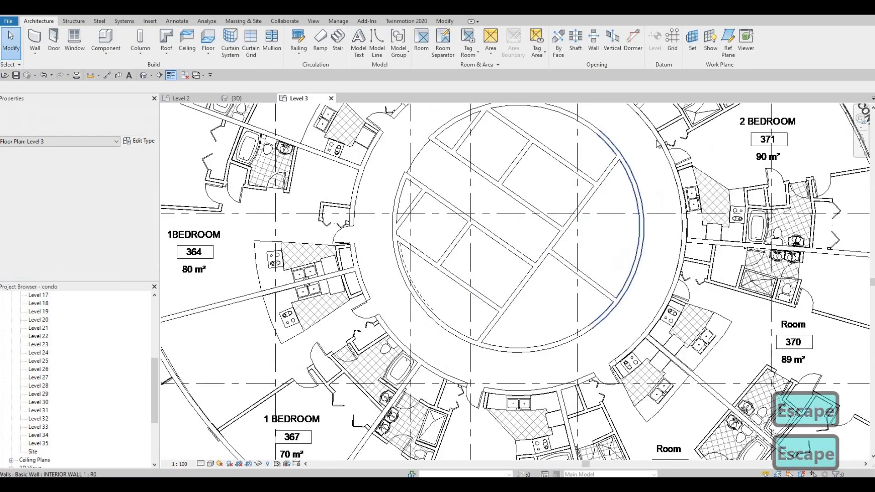
click(681, 235)
middle_drag(681, 235, 700, 182)
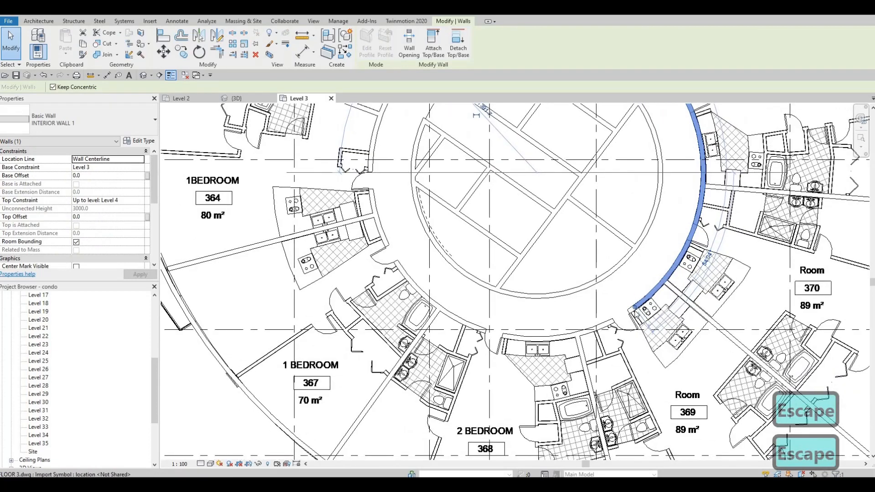
drag(592, 328, 384, 255)
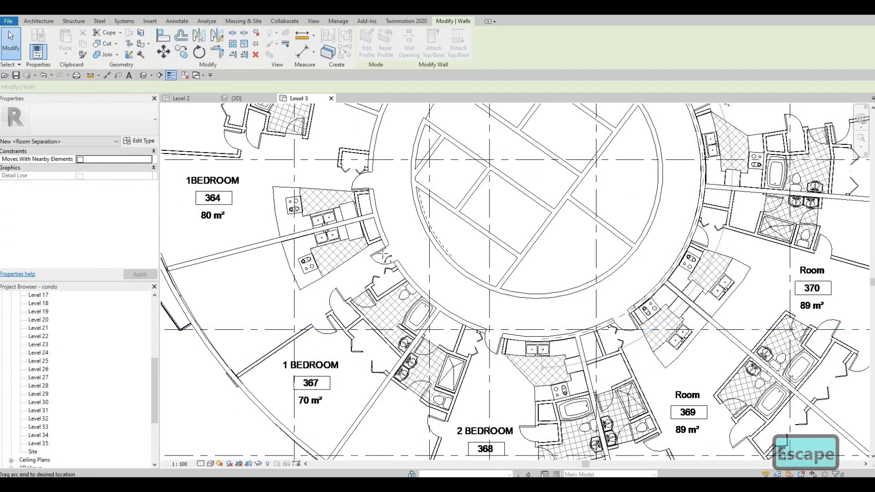
drag(370, 167, 373, 138)
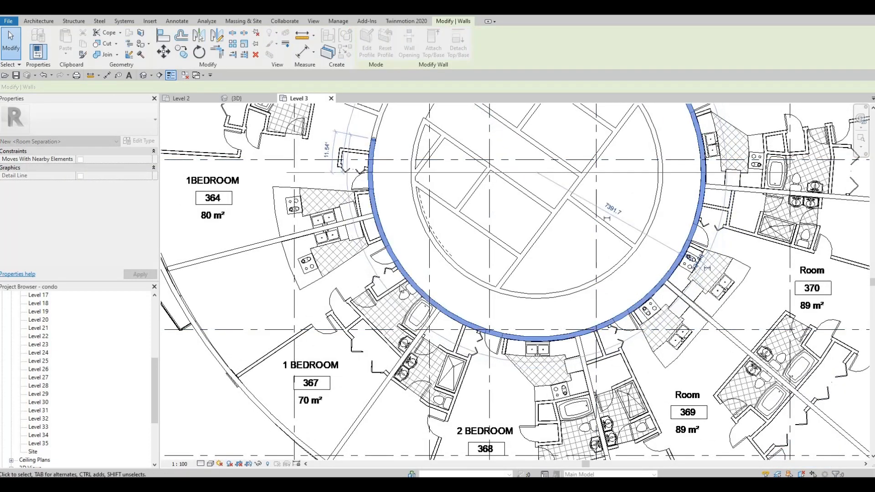
middle_drag(376, 133, 361, 279)
scroll(362, 279, up, 2)
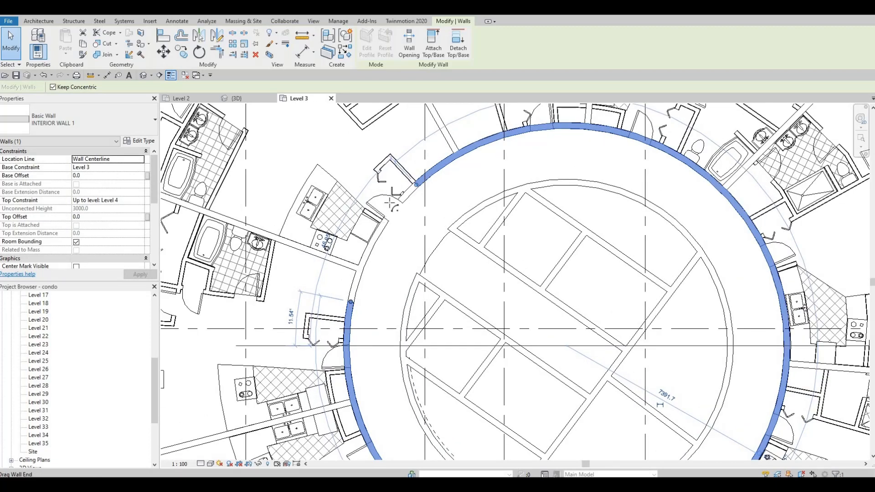
drag(353, 286, 412, 182)
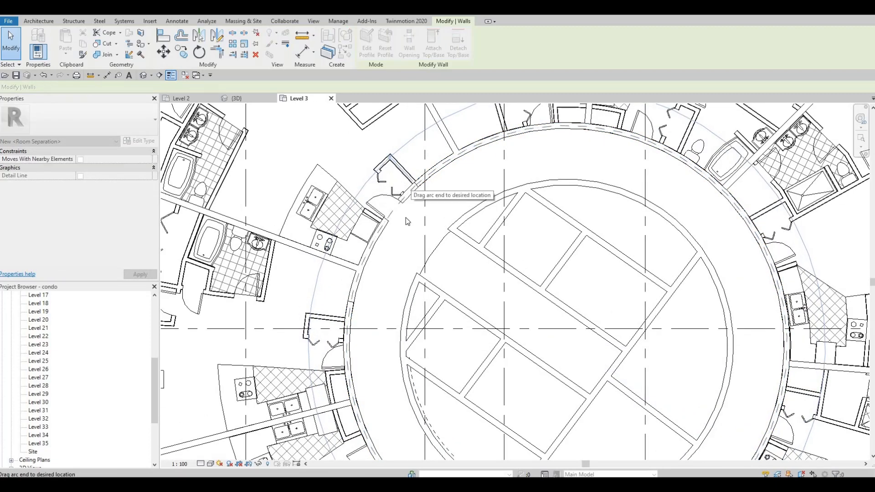
drag(407, 221, 407, 221)
key(Escape)
scroll(467, 214, down, 2)
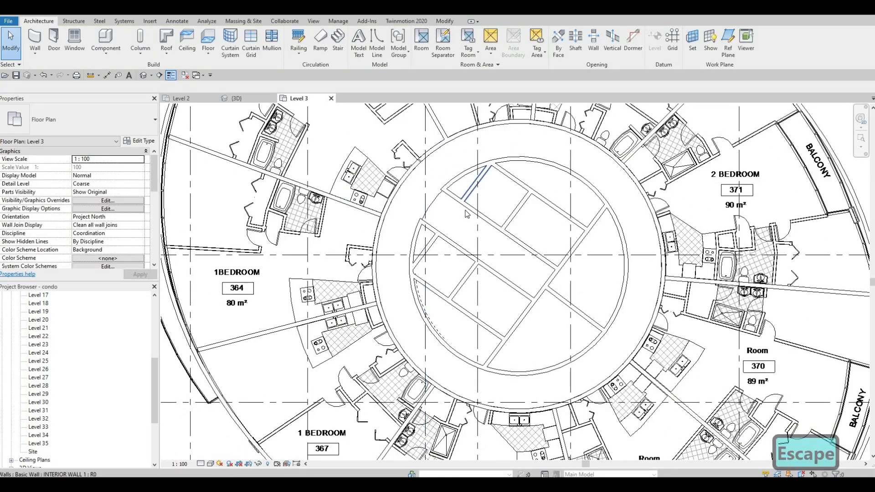
Step: Try to move the corridor wall's end onto its other end beside the closet near unit 365's entrance
middle_drag(467, 214, 465, 223)
key(Escape)
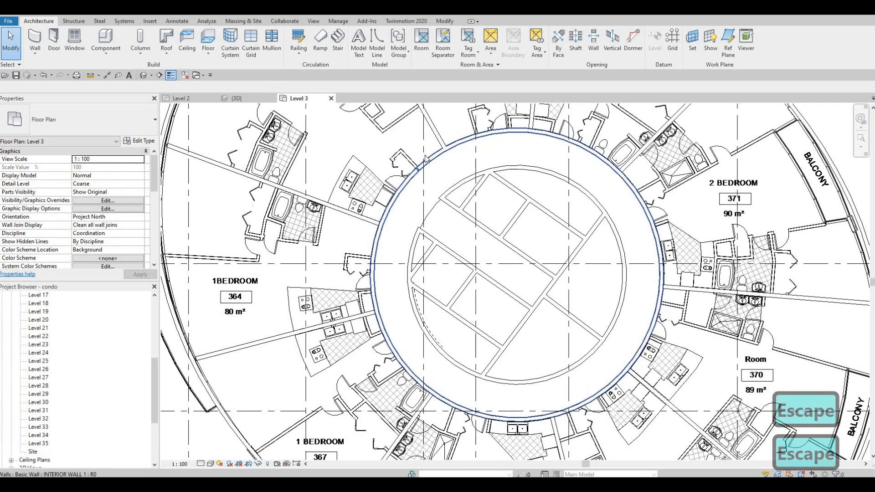
click(426, 167)
scroll(410, 191, up, 2)
scroll(410, 190, up, 3)
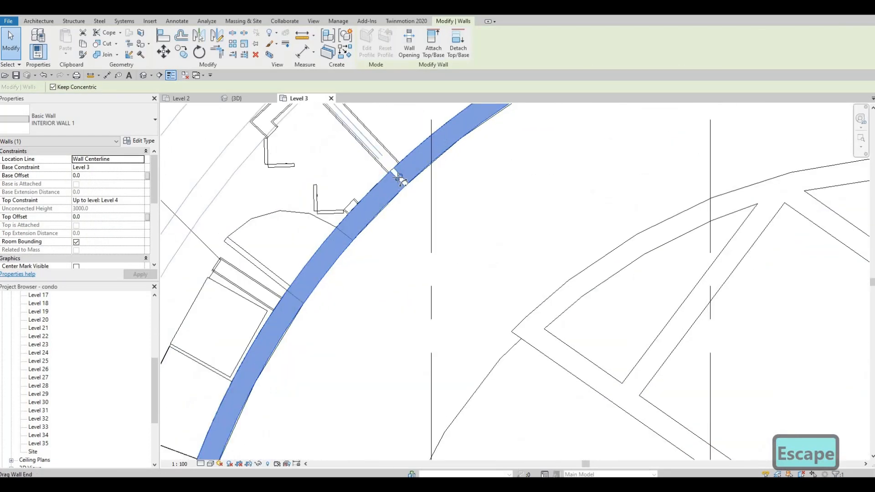
drag(400, 179, 400, 175)
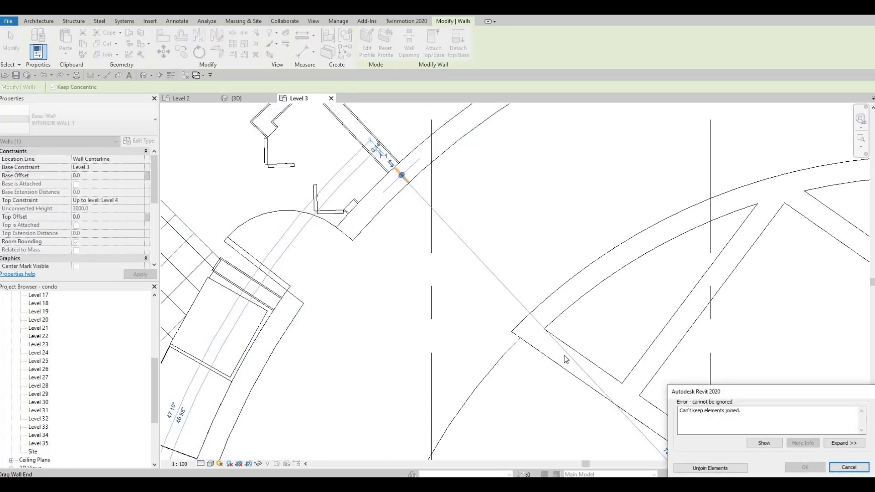
key(Escape)
key(Escape)
scroll(368, 237, down, 2)
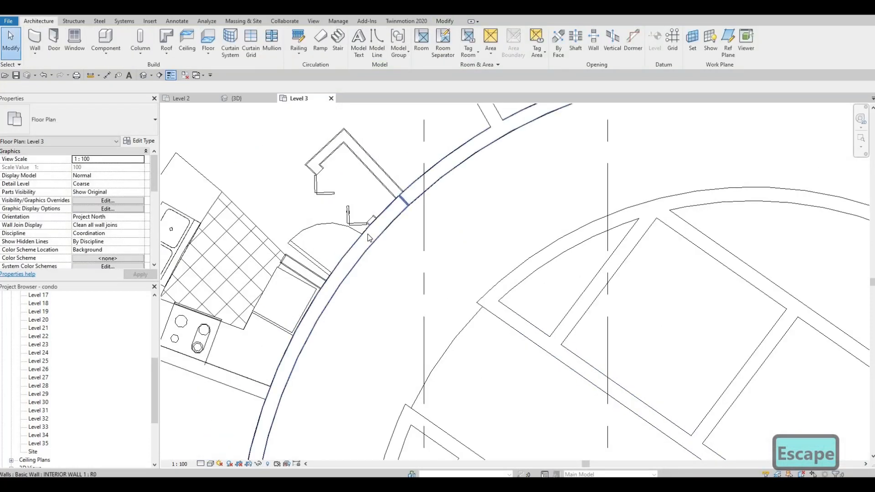
Step: Pull one end of the corridor wall back to leave a small gap beside the closet near unit 365's entrance
key(Escape)
click(345, 253)
middle_drag(369, 225, 397, 168)
scroll(395, 169, down, 1)
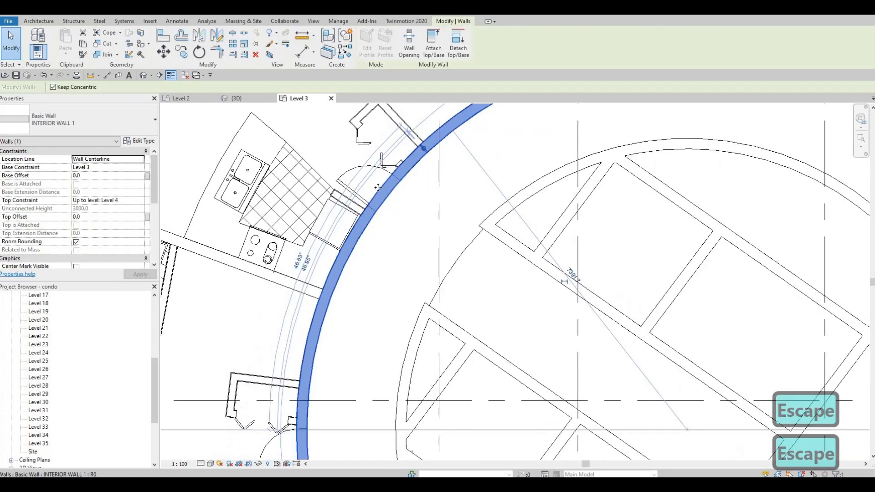
scroll(412, 188, up, 1)
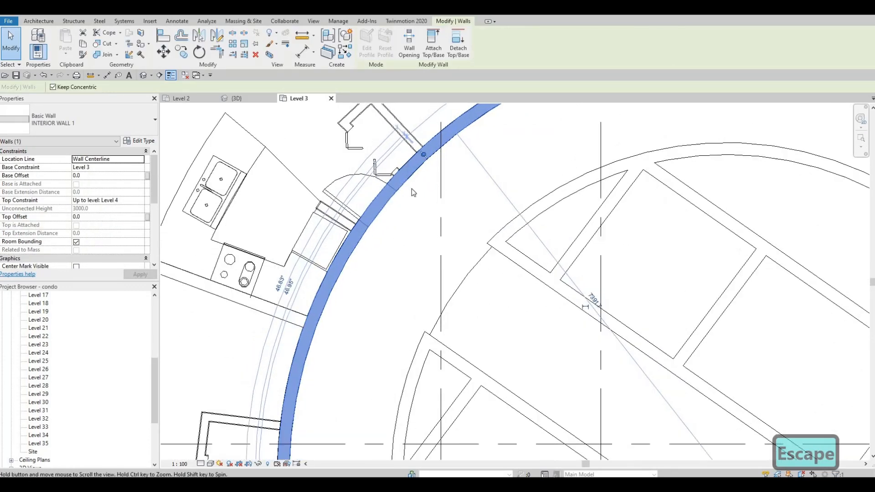
middle_drag(412, 188, 401, 219)
scroll(402, 219, down, 1)
mouse_move(412, 189)
mouse_down()
mouse_move(402, 199)
mouse_move(415, 187)
mouse_up()
scroll(413, 187, up, 2)
key(Escape)
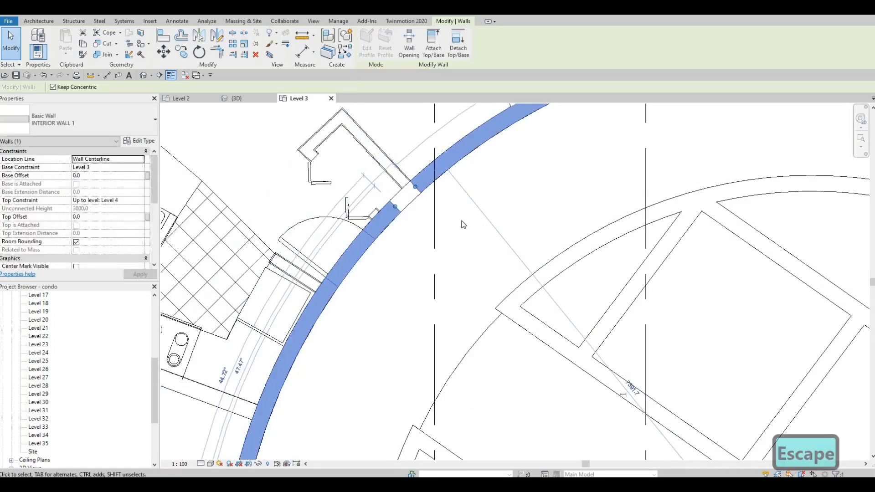
key(Escape)
Step: Examine the corridor wall and the surrounding unit layouts on the Level 3 plan
scroll(456, 228, down, 3)
scroll(588, 260, down, 2)
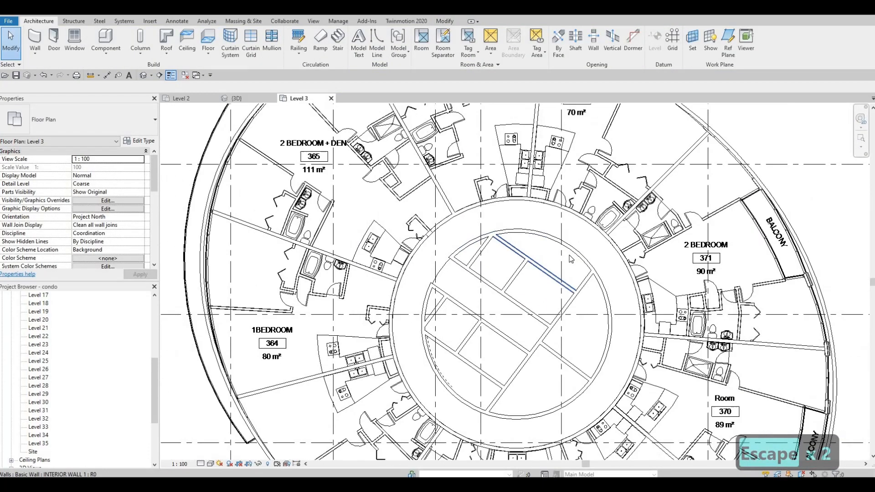
scroll(592, 246, up, 1)
scroll(600, 225, down, 2)
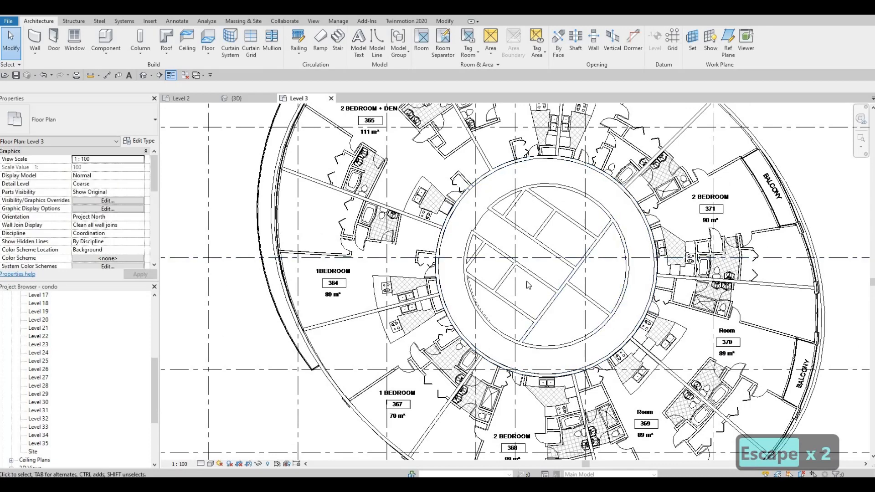
middle_drag(503, 292, 508, 346)
scroll(508, 346, down, 2)
scroll(502, 298, up, 3)
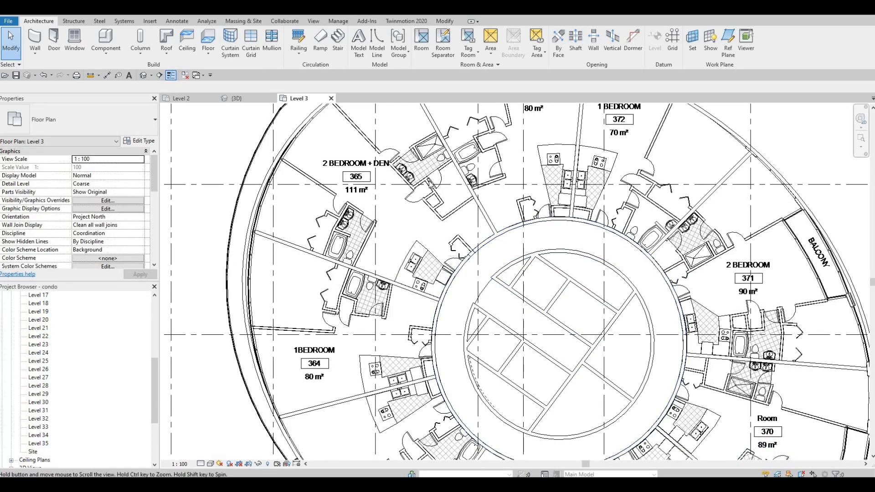
middle_drag(435, 142, 443, 196)
scroll(442, 193, down, 1)
key(Escape)
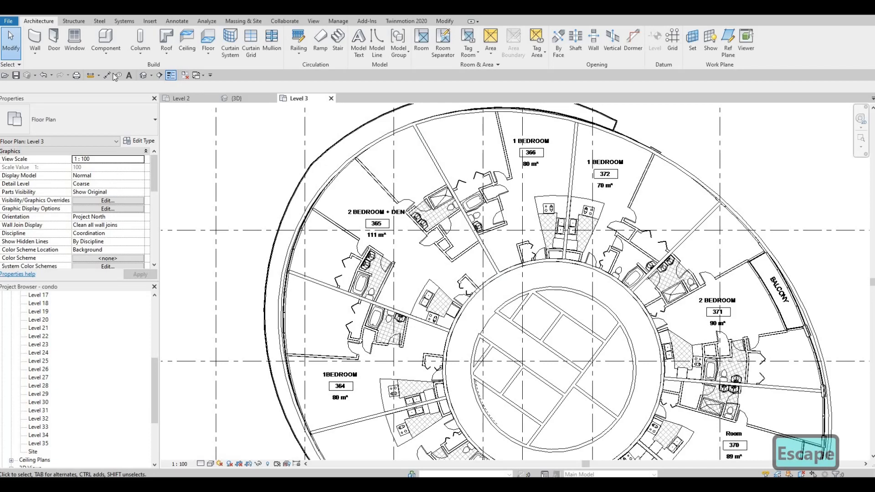
Step: With Create Similar on the wall between units 365 and 366, draw an INTERIOR WALL 1 from the facade past unit 365's bathroom to the den corner
middle_drag(492, 254, 487, 240)
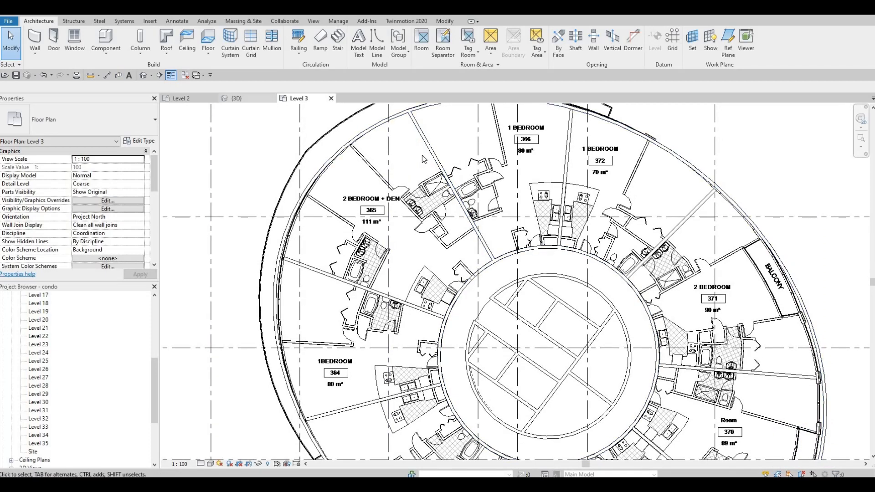
click(431, 184)
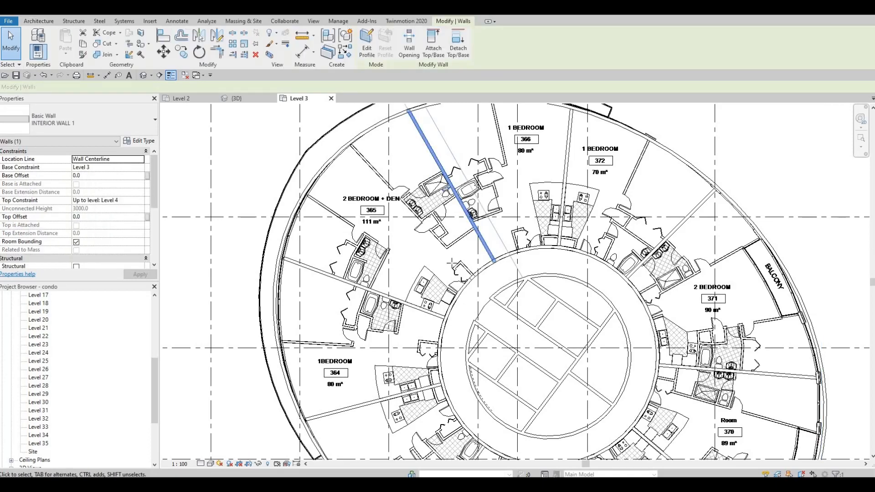
key(c)
key(s)
scroll(453, 264, up, 5)
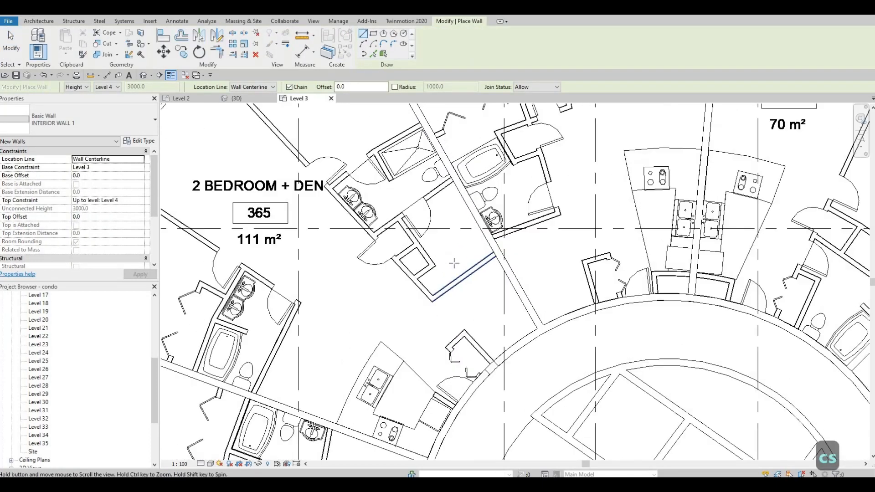
scroll(454, 263, down, 3)
scroll(327, 156, up, 6)
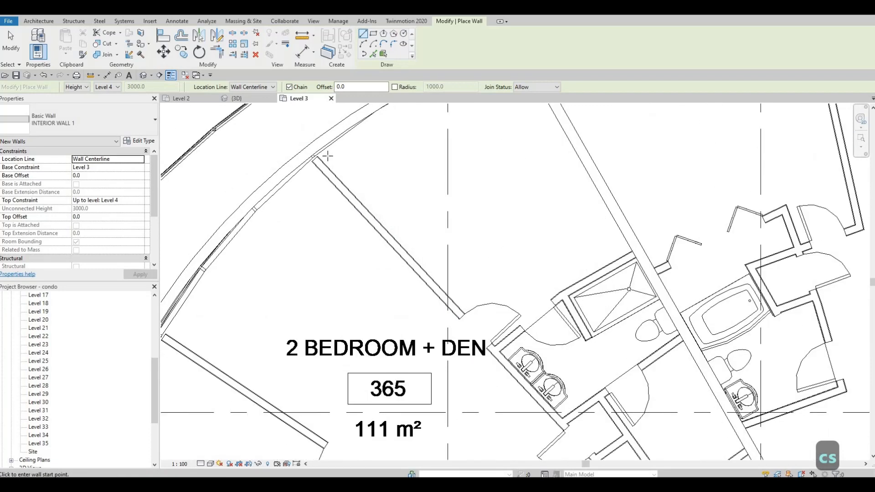
scroll(327, 156, up, 3)
click(319, 154)
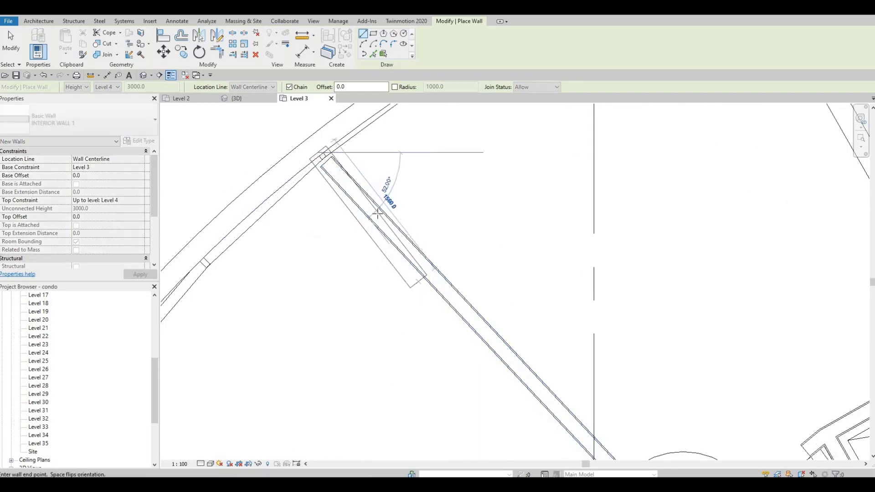
scroll(496, 268, down, 2)
scroll(513, 299, up, 3)
scroll(512, 298, down, 7)
scroll(585, 381, up, 4)
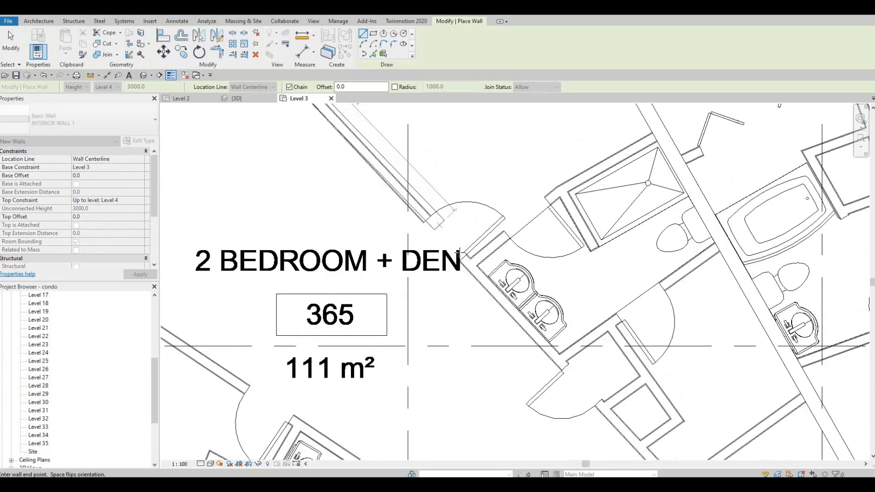
scroll(565, 368, up, 1)
scroll(563, 363, down, 1)
middle_drag(562, 363, 530, 325)
scroll(531, 325, up, 3)
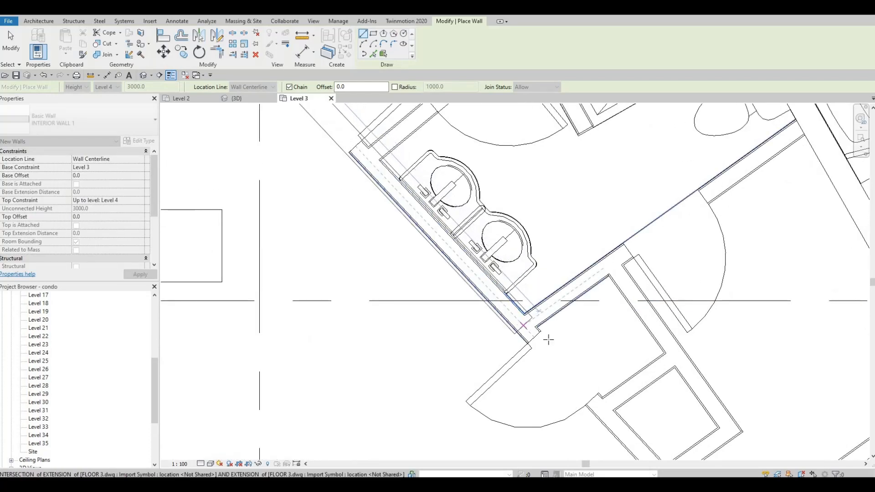
scroll(554, 358, down, 2)
middle_drag(552, 359, 426, 177)
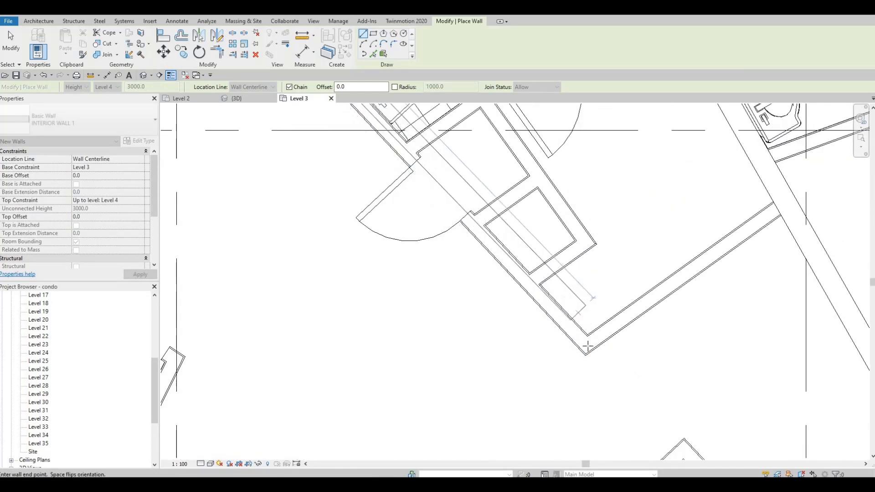
Step: Continue the wall about 2237 mm from the den corner to the wall dividing units 365 and 366
click(709, 258)
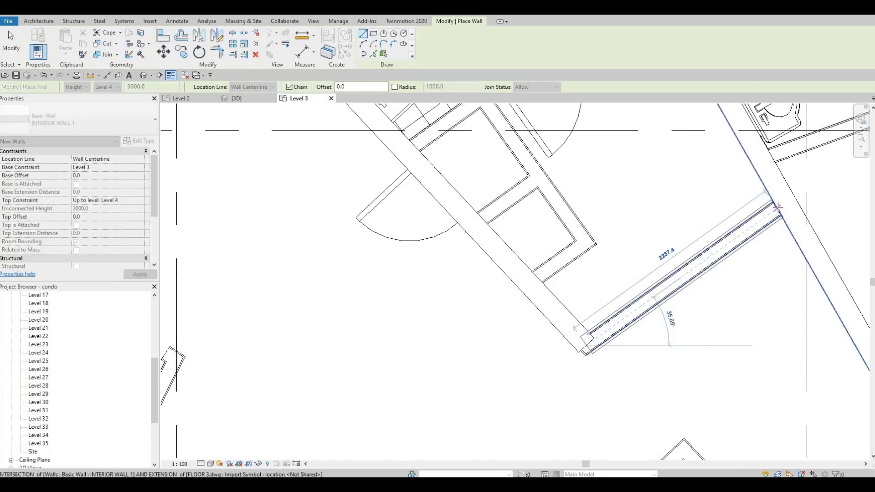
scroll(664, 195, up, 3)
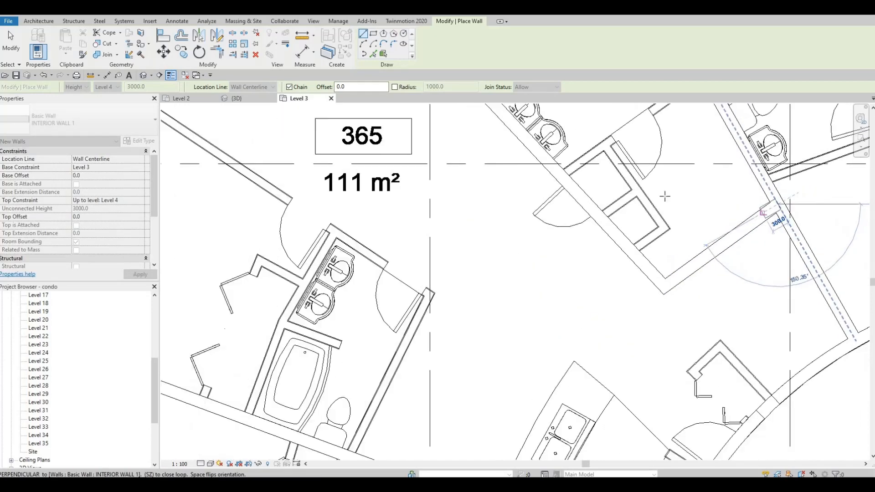
key(Escape)
Step: Draw the wall between unit 365's bathroom and den, from the unit-dividing wall to the long diagonal interior wall
scroll(663, 205, up, 1)
scroll(662, 209, up, 1)
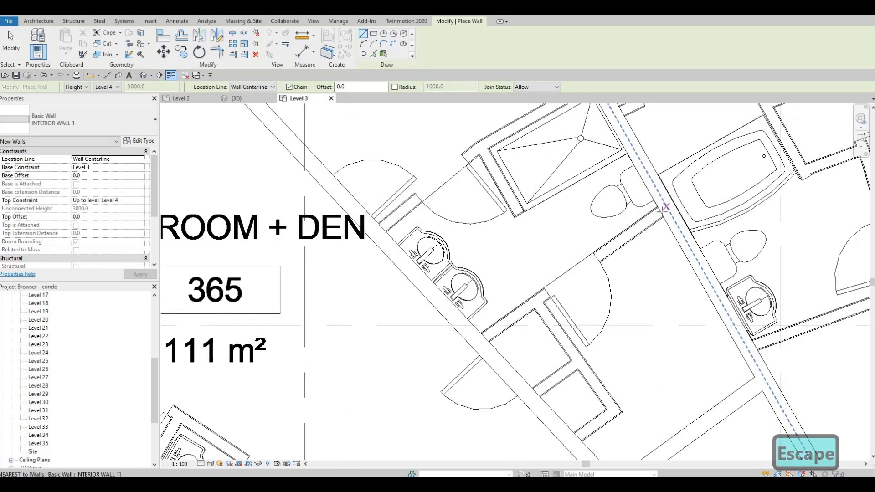
click(659, 212)
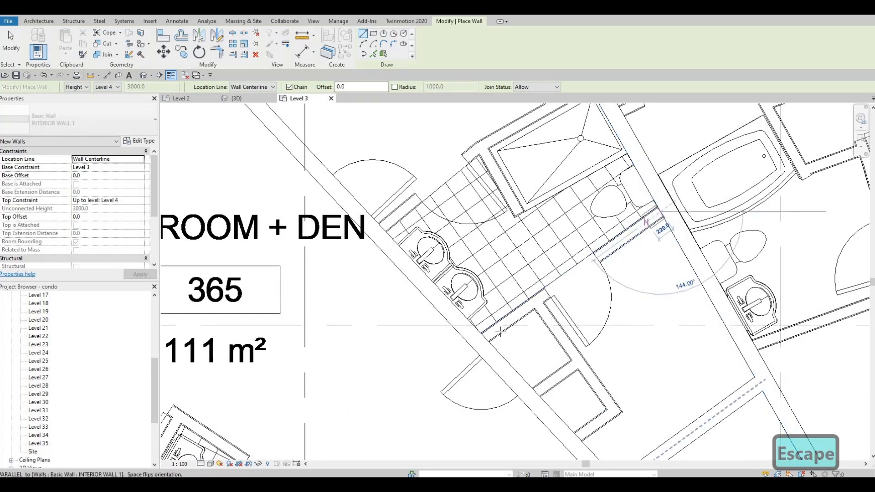
key(Escape)
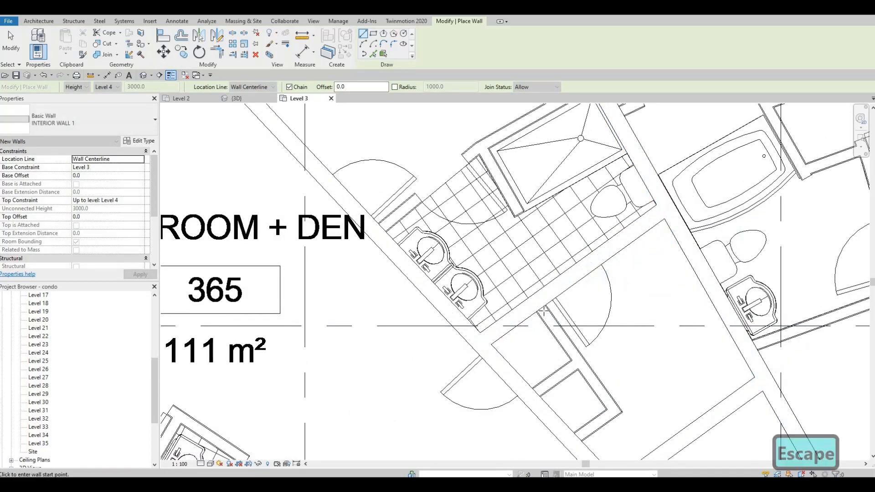
Step: Enclose the closets beside unit 365's den with a side wall from the bathroom wall and an end wall to the diagonal wall
click(555, 299)
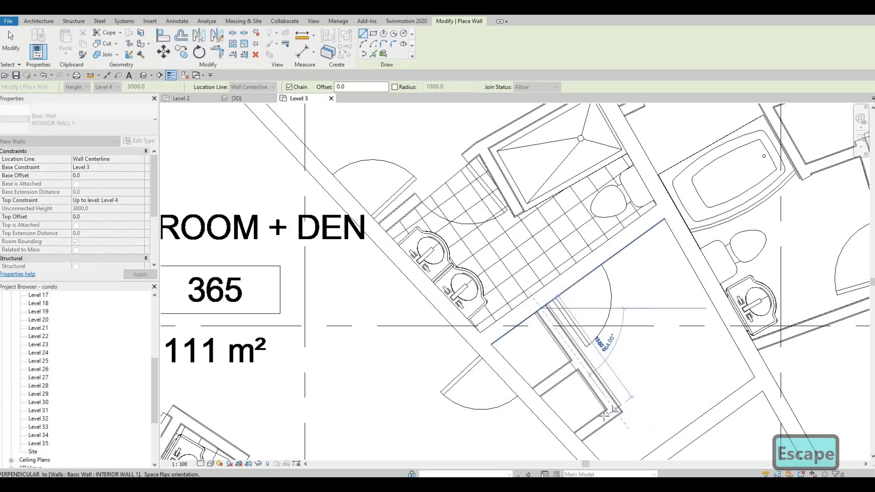
key(Escape)
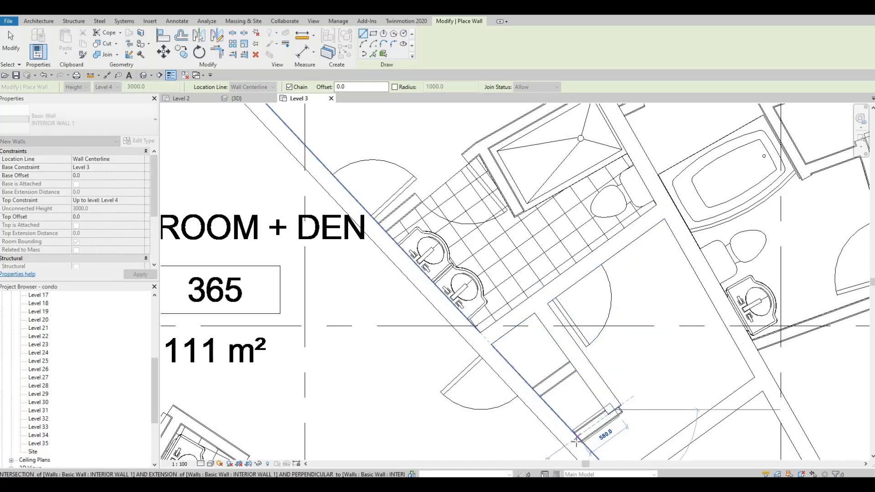
key(Escape)
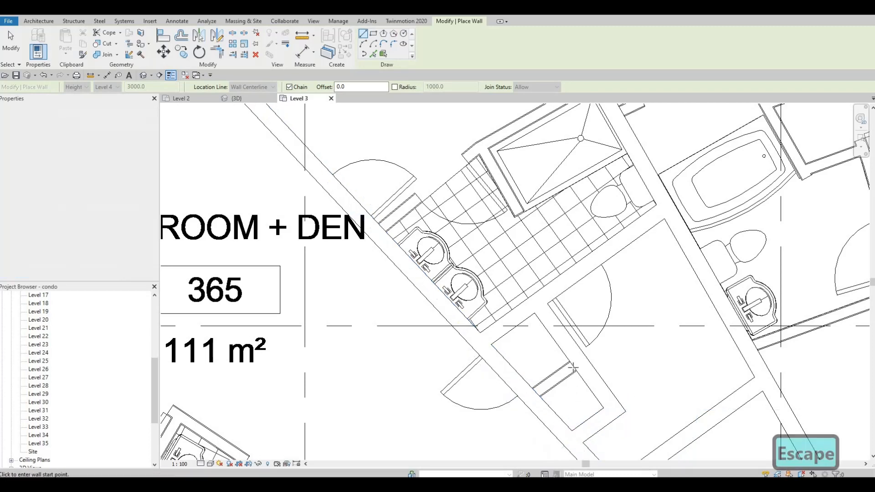
Step: Draw a partition about 573 mm long between the two closets beside unit 365's den
click(569, 369)
click(537, 392)
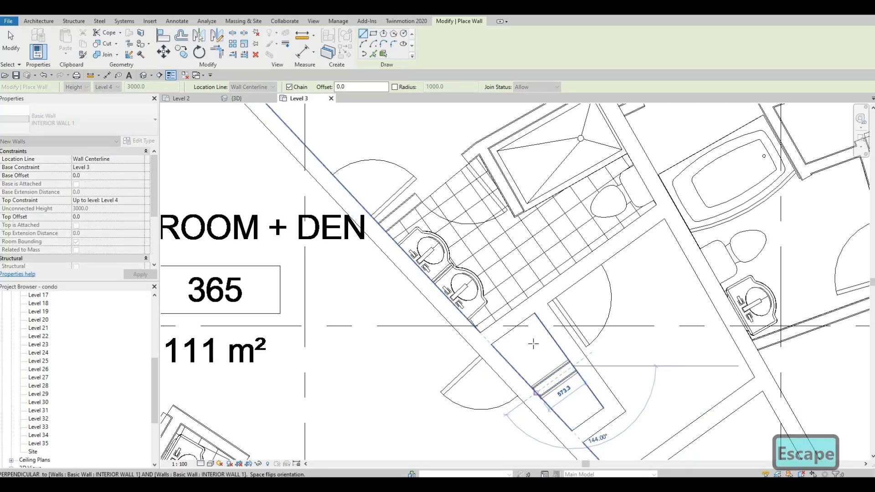
key(Escape)
middle_drag(521, 176, 525, 264)
scroll(525, 265, down, 2)
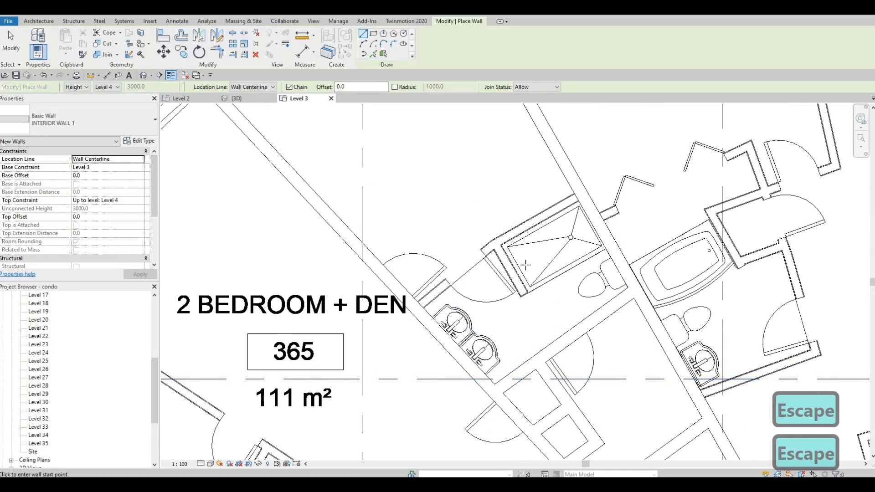
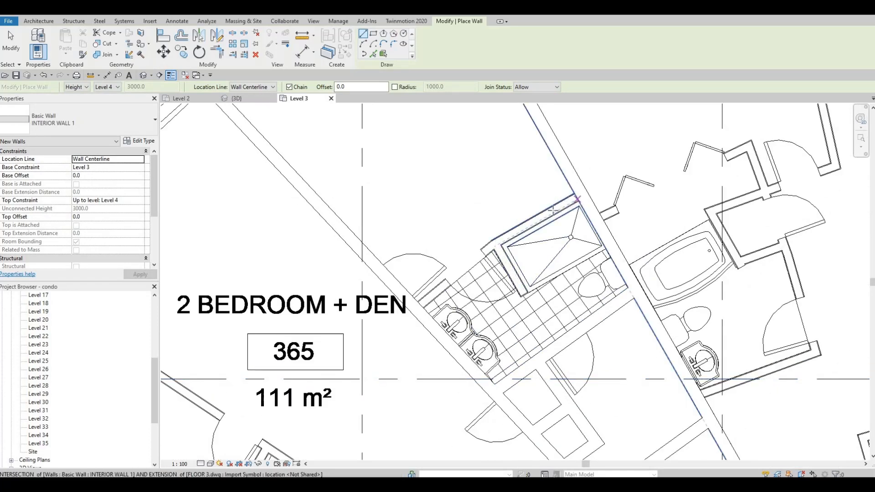
Step: Draw the bathroom wall in unit 365 from the shower's outer corner to the long diagonal interior wall
click(502, 239)
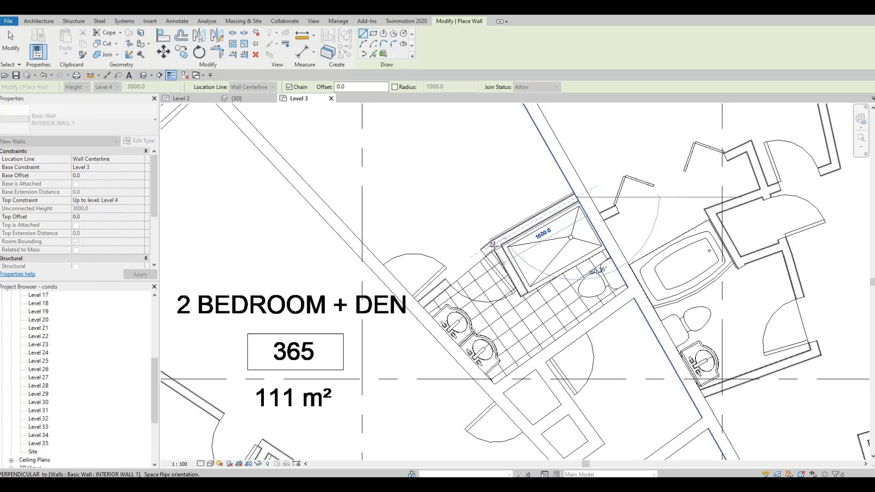
click(419, 303)
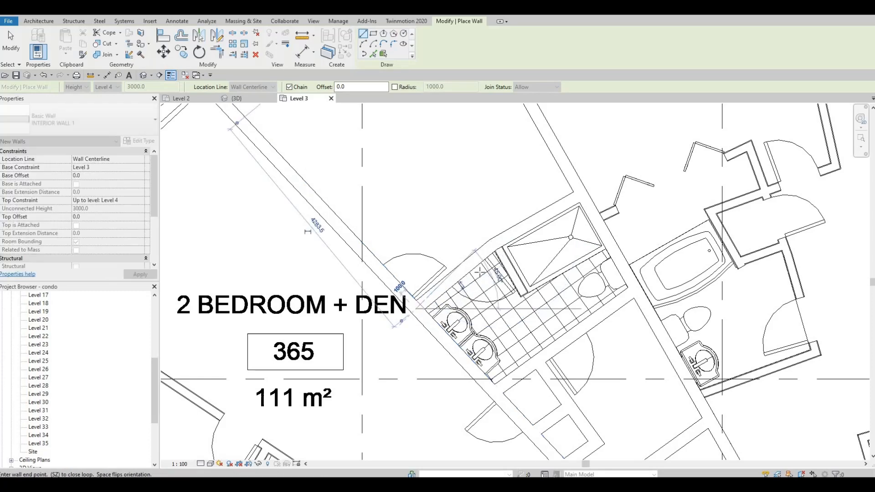
key(Escape)
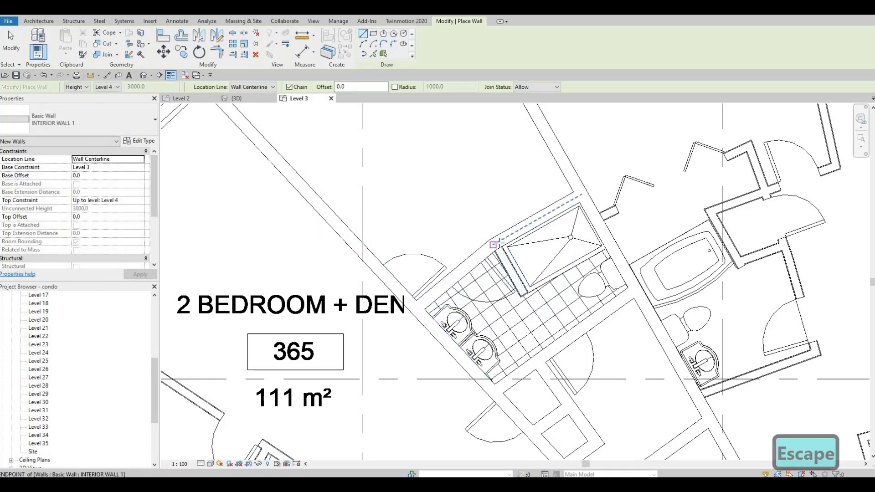
Step: Draw the short wall along the side of the shower in unit 365's bathroom, starting at the bathroom's outer wall
scroll(493, 245, up, 3)
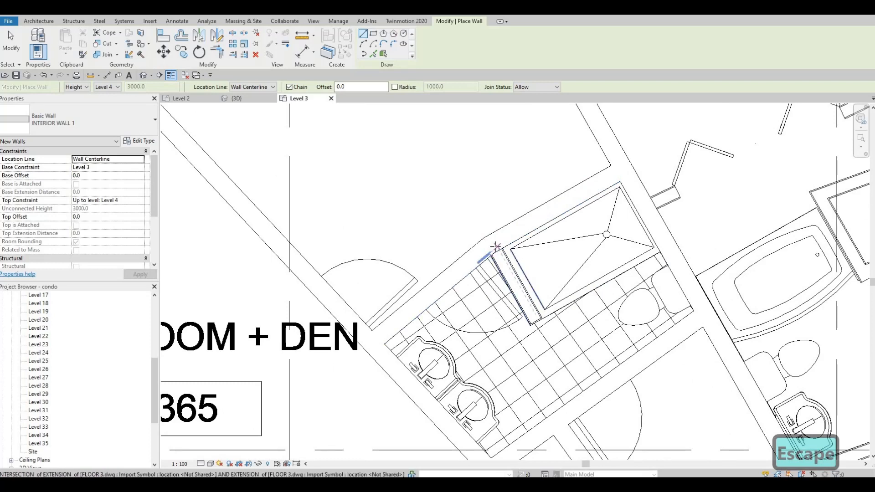
scroll(495, 248, up, 3)
click(496, 250)
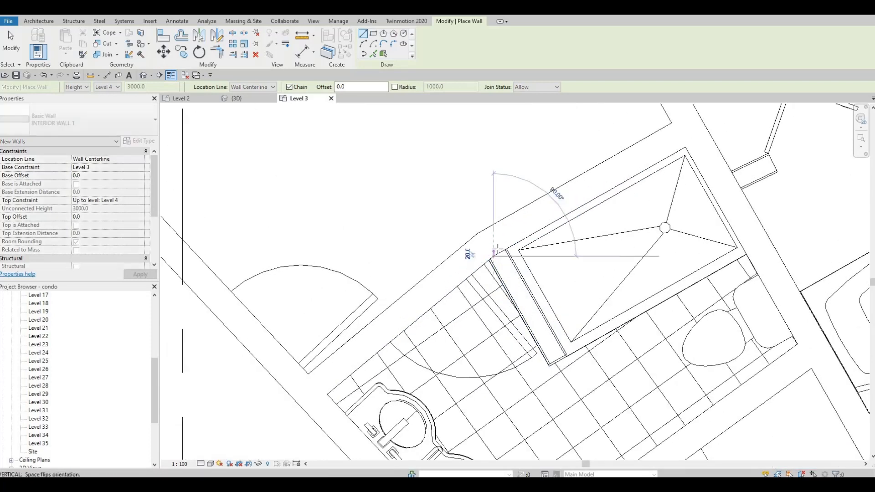
key(Escape)
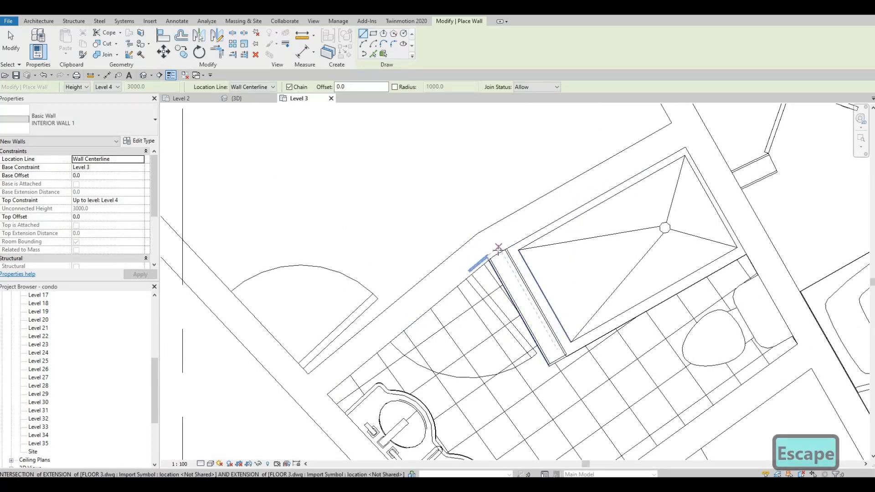
click(517, 250)
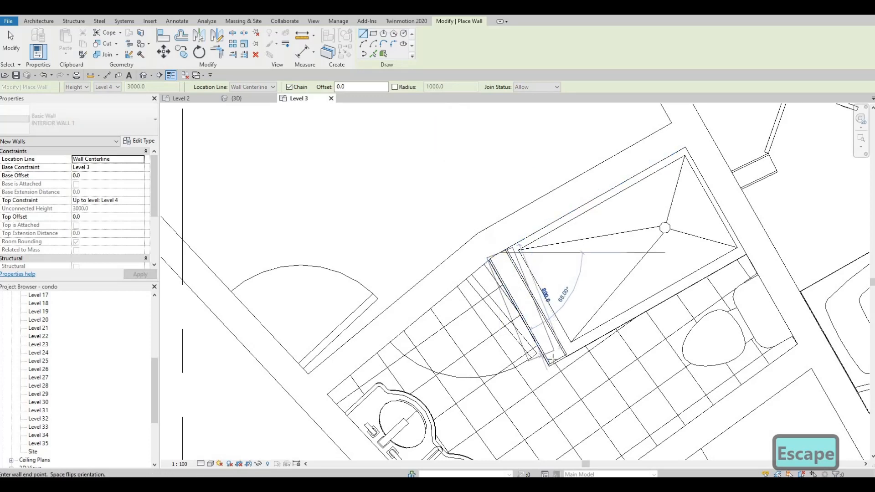
key(Escape)
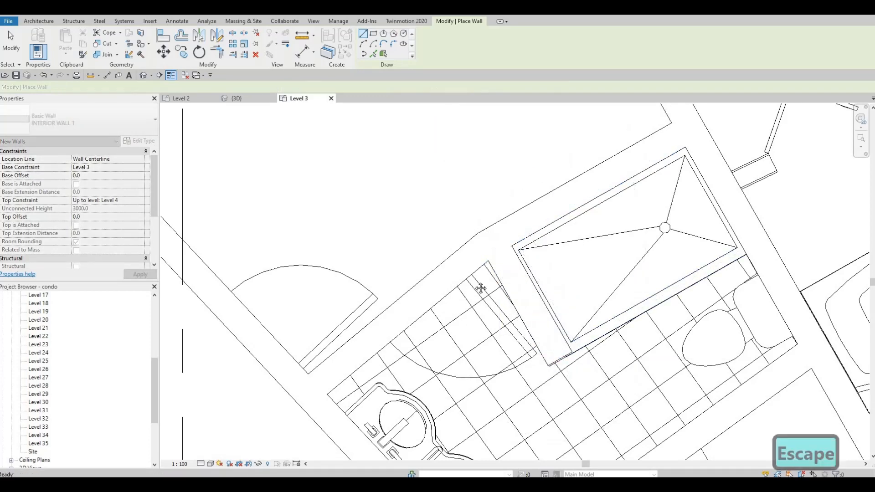
Step: Enclose unit 365's entry closet with walls about 1200, 649 and 1205 mm long, starting and ending at the round corridor wall
scroll(536, 340, down, 4)
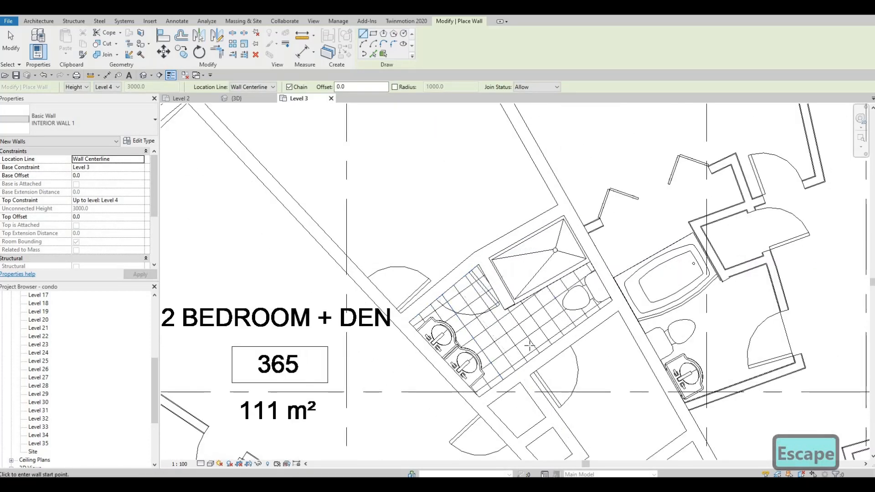
scroll(530, 323, down, 3)
middle_drag(585, 364, 541, 217)
scroll(575, 275, down, 1)
scroll(549, 247, up, 1)
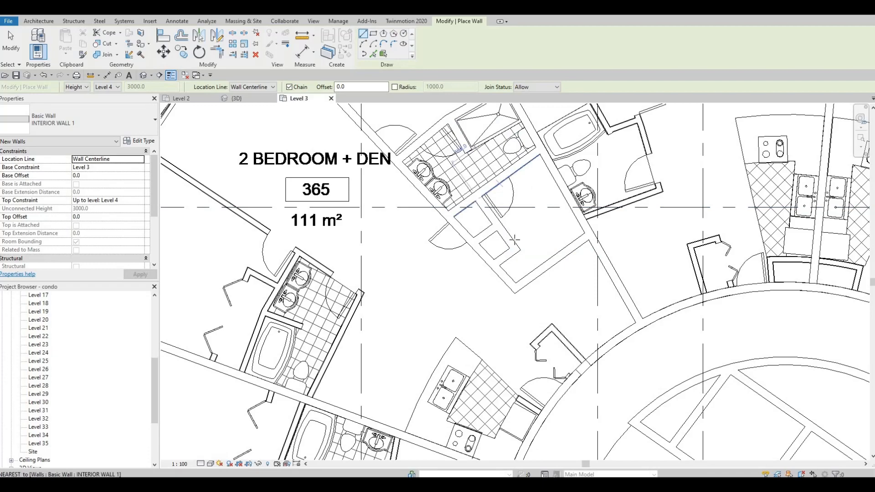
scroll(513, 243, down, 3)
scroll(459, 255, up, 2)
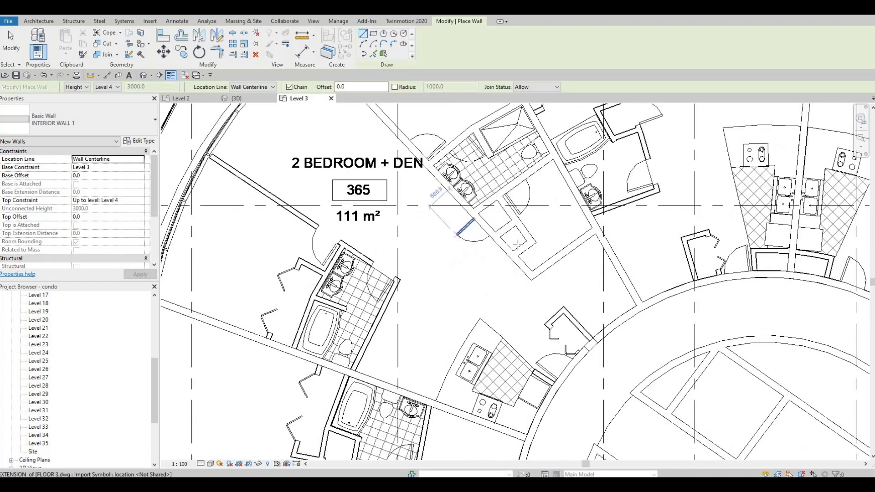
middle_drag(559, 305, 538, 259)
scroll(537, 259, down, 1)
scroll(570, 271, up, 5)
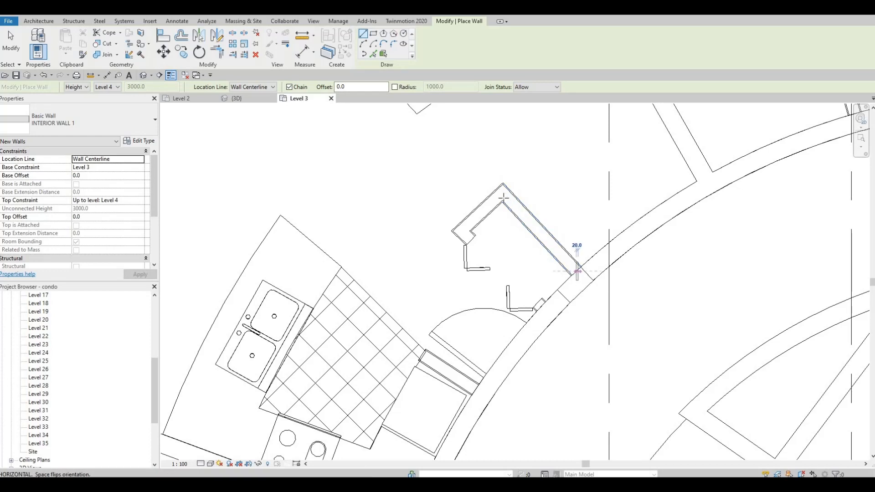
click(576, 272)
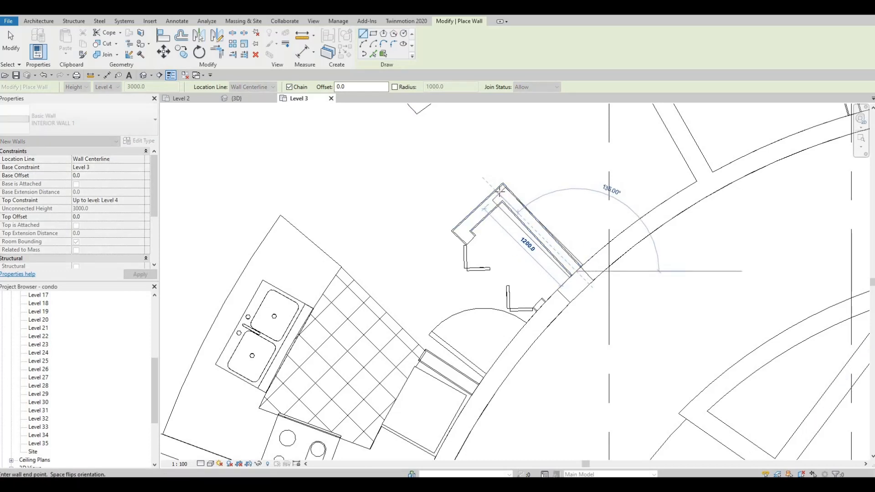
click(453, 230)
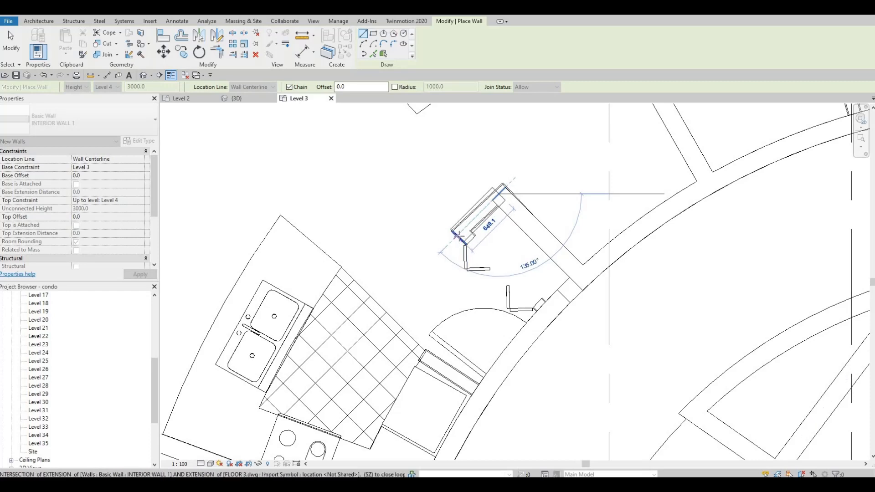
click(457, 235)
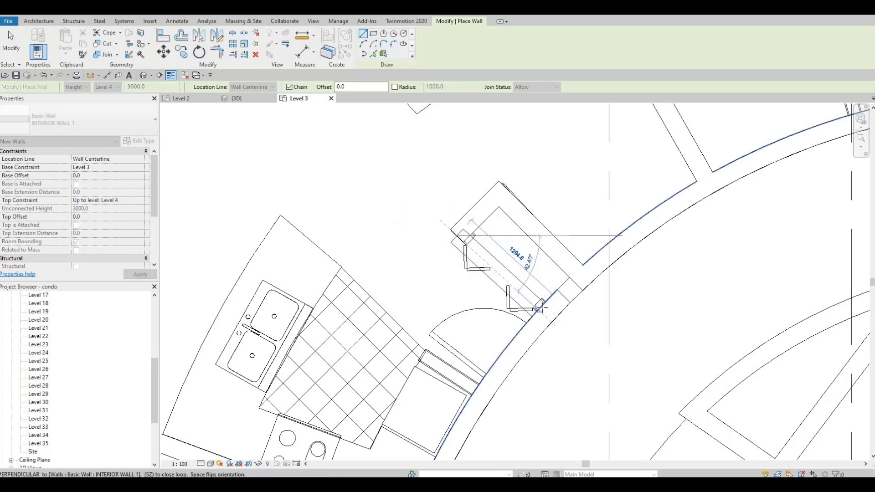
click(540, 308)
key(Escape)
Step: Draw unit 365's lower bedroom wall about 6720 mm from the curved exterior wall to the outer corner of the second bathroom
middle_drag(490, 329, 496, 285)
scroll(513, 294, down, 2)
scroll(522, 266, down, 3)
scroll(501, 233, up, 1)
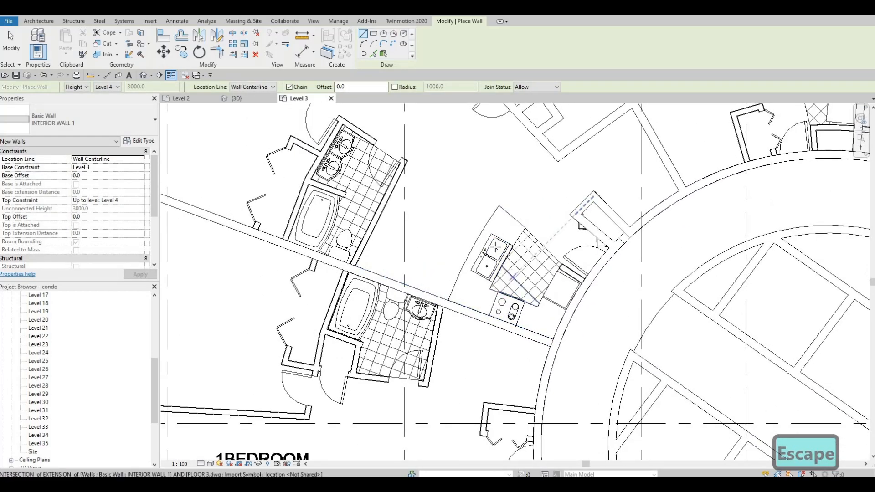
middle_drag(328, 211, 454, 268)
scroll(366, 214, up, 1)
scroll(393, 292, down, 1)
scroll(454, 268, down, 2)
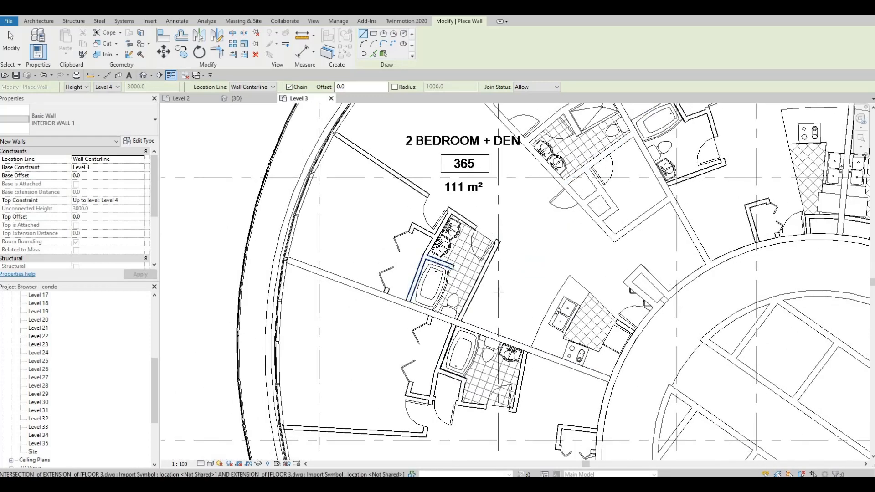
scroll(498, 292, down, 2)
middle_drag(638, 249, 588, 276)
scroll(588, 275, down, 1)
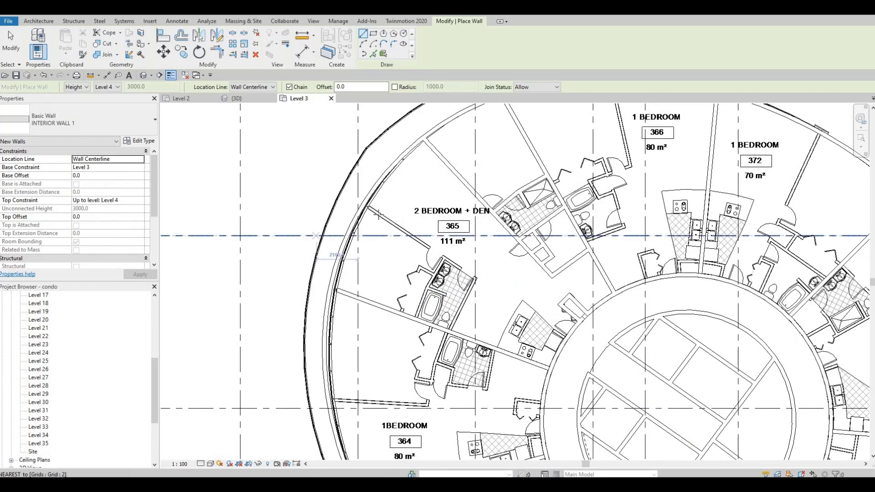
scroll(378, 214, up, 4)
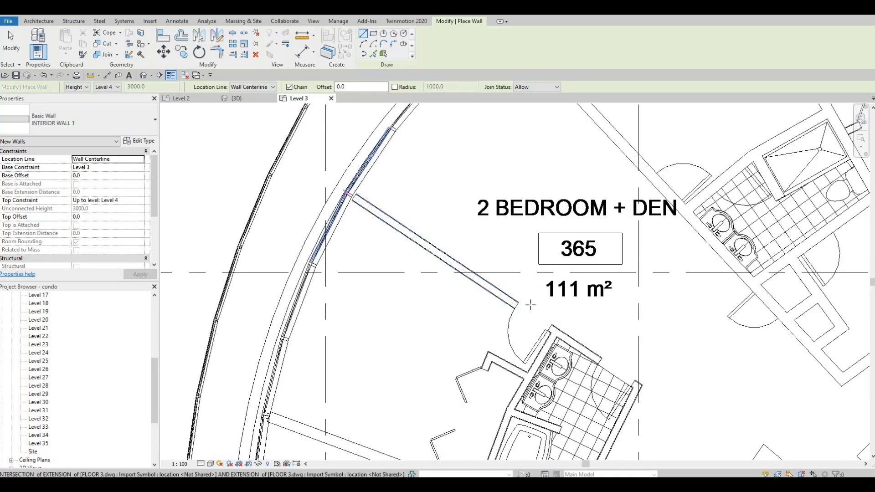
middle_drag(630, 379, 503, 289)
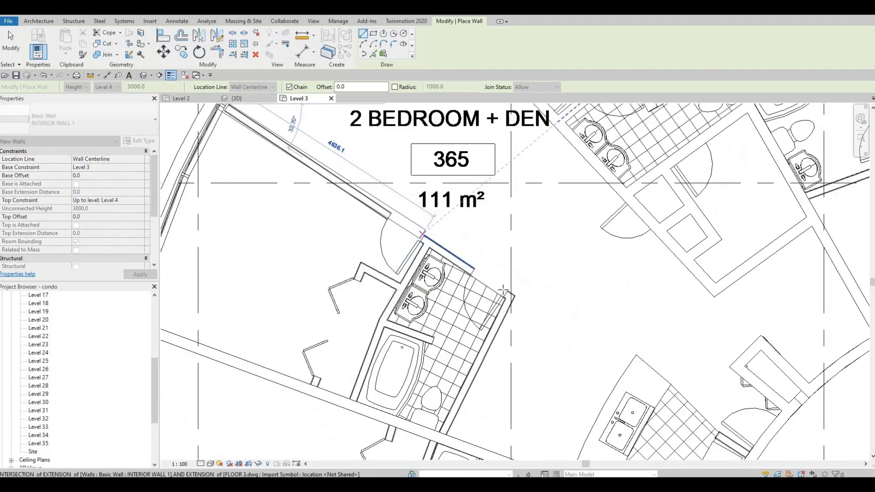
scroll(503, 290, up, 2)
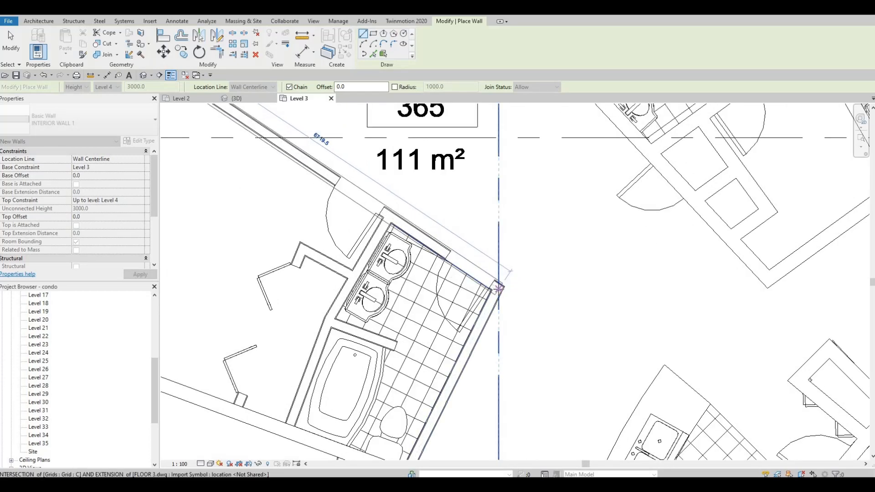
click(498, 288)
Step: Continue the wall about 2940 mm along the side of the second bathroom to the wall dividing units 365 and 364
middle_drag(417, 336, 437, 200)
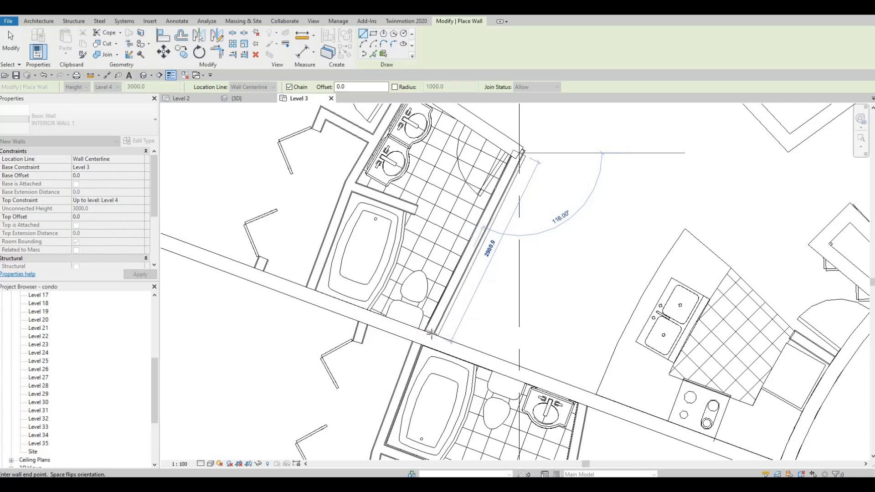
click(428, 334)
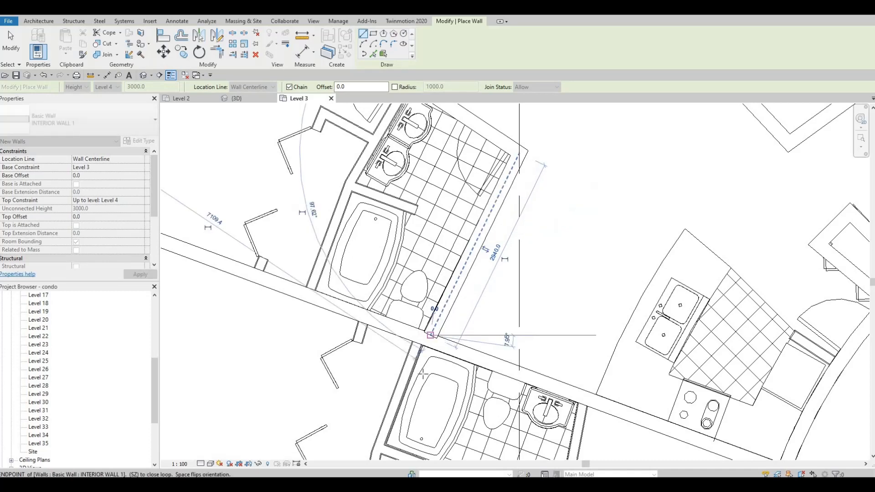
key(Escape)
Step: Draw the second bathroom's wall behind the vanities and tub to the unit-dividing wall, plus a partition about 850 mm long between vanities and tub
middle_drag(403, 135, 464, 259)
click(465, 210)
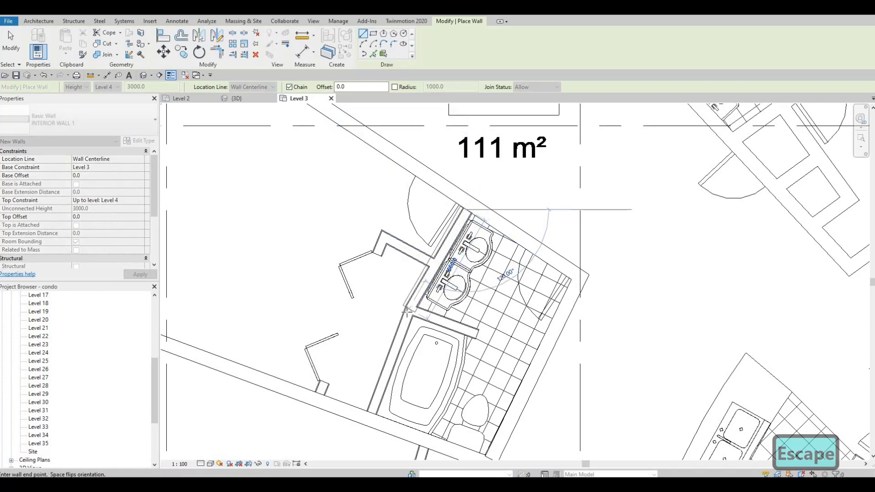
click(407, 308)
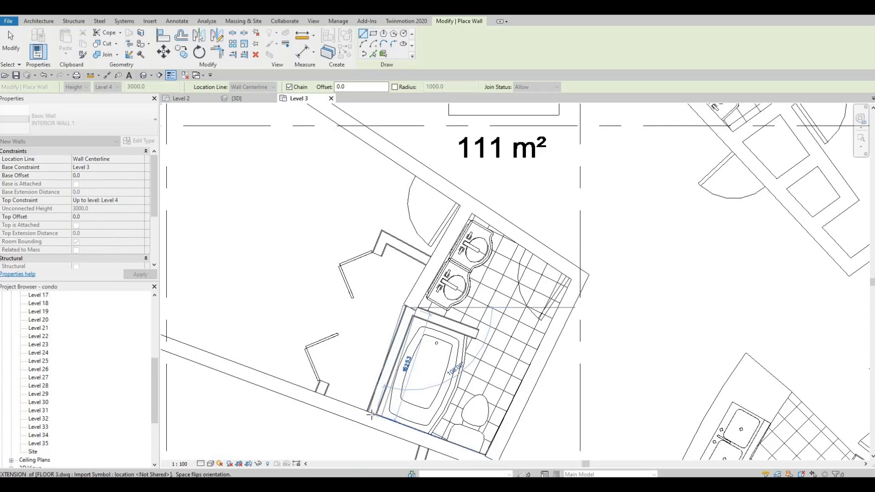
key(Escape)
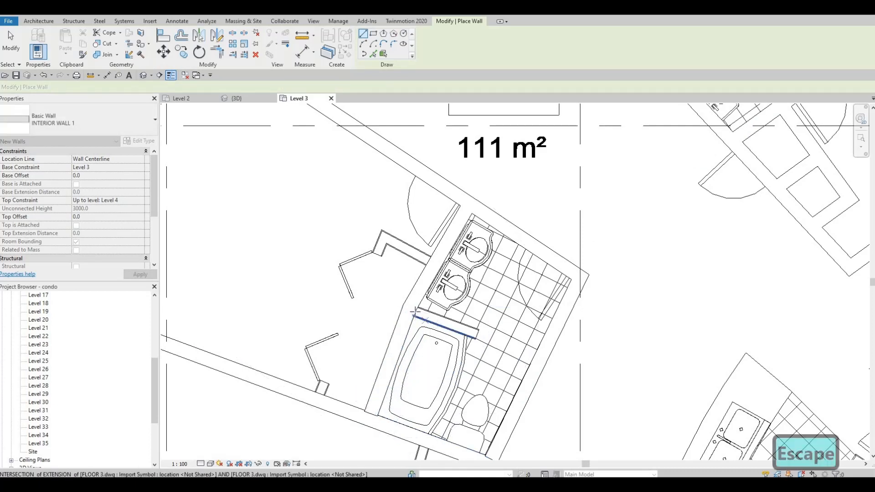
click(461, 325)
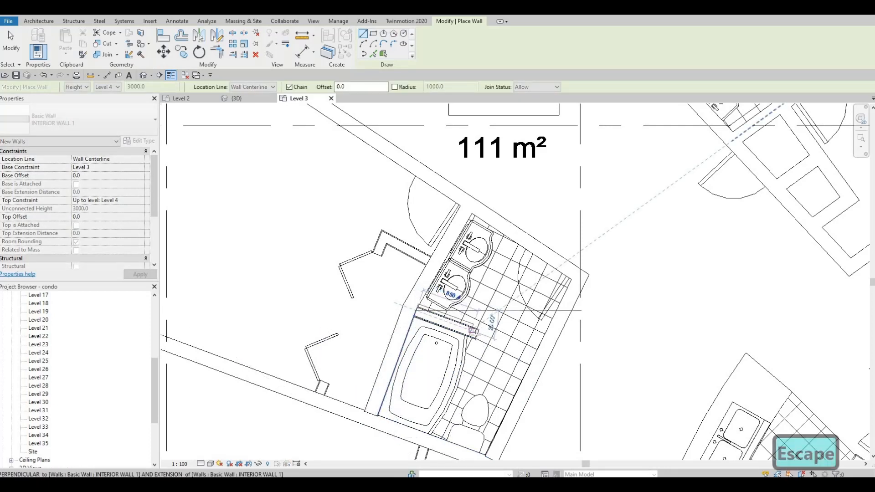
key(Escape)
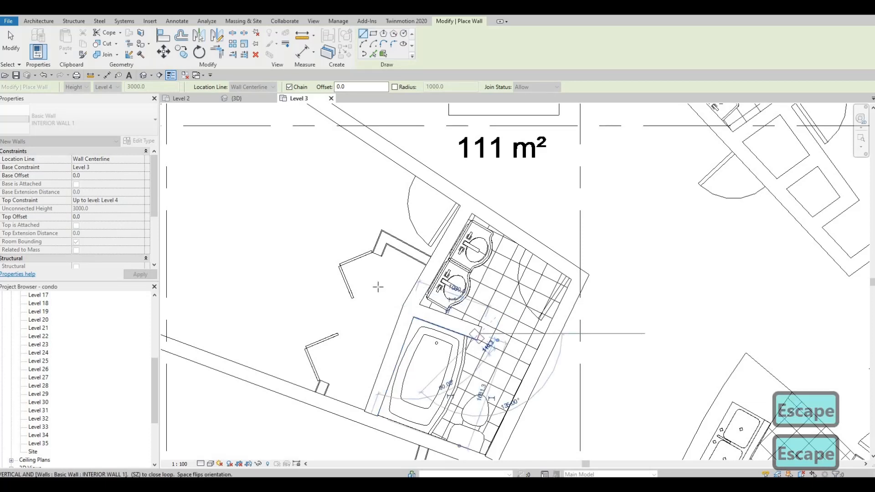
Step: Enclose the bedroom closet beside the second bathroom with an end wall about 725 mm long and a front wall to the unit-dividing wall
middle_drag(400, 267, 462, 297)
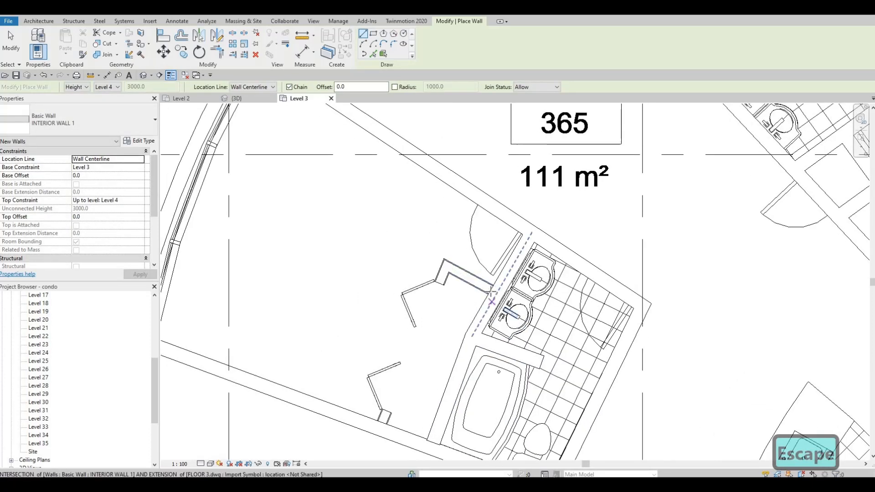
click(489, 288)
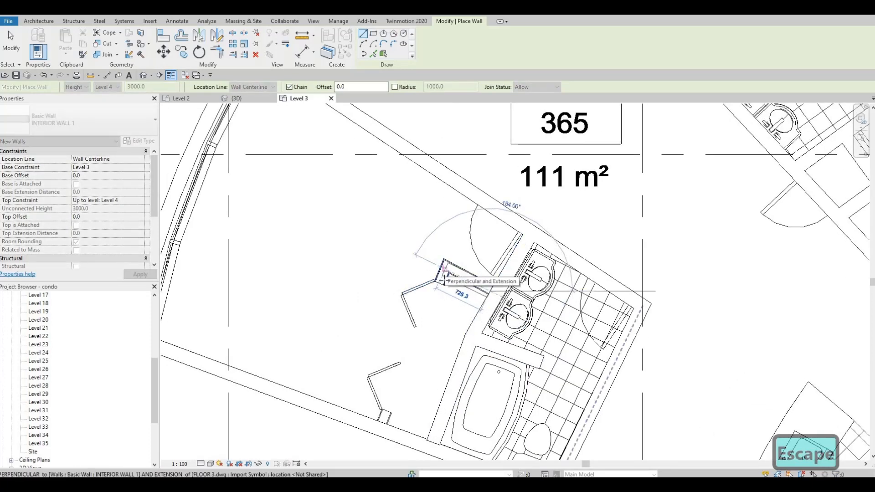
click(444, 271)
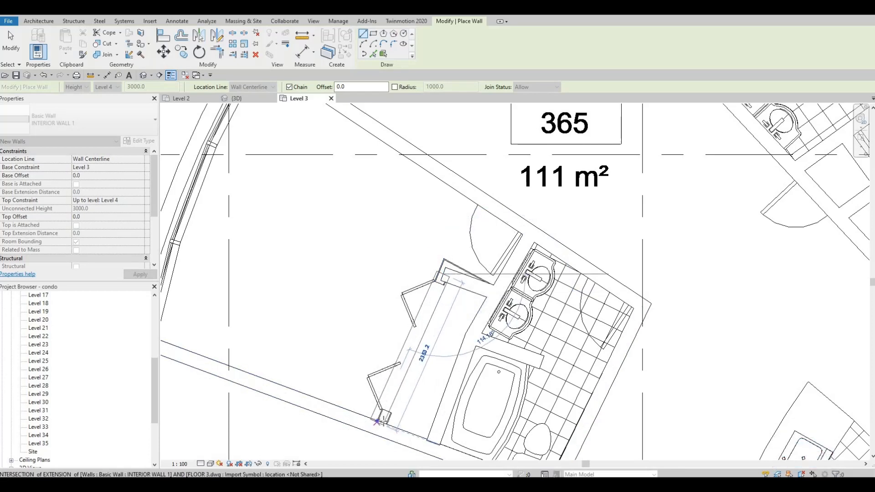
click(383, 423)
key(Escape)
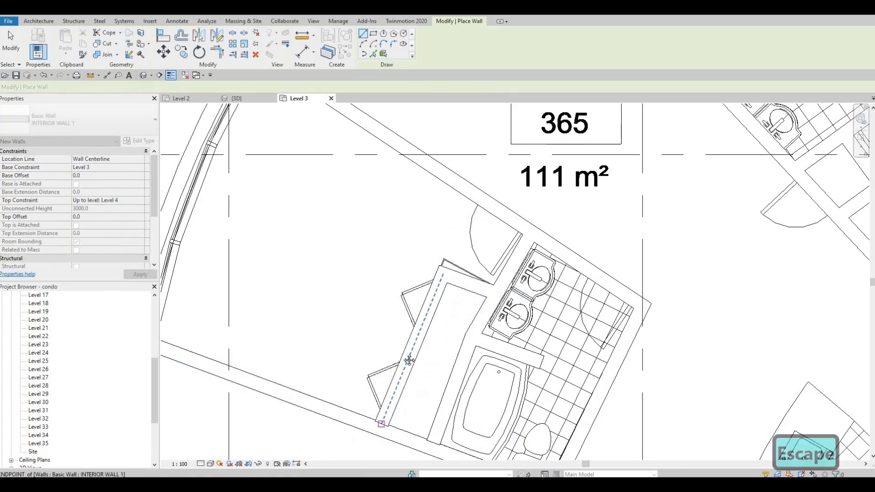
scroll(424, 373, down, 2)
scroll(426, 319, down, 2)
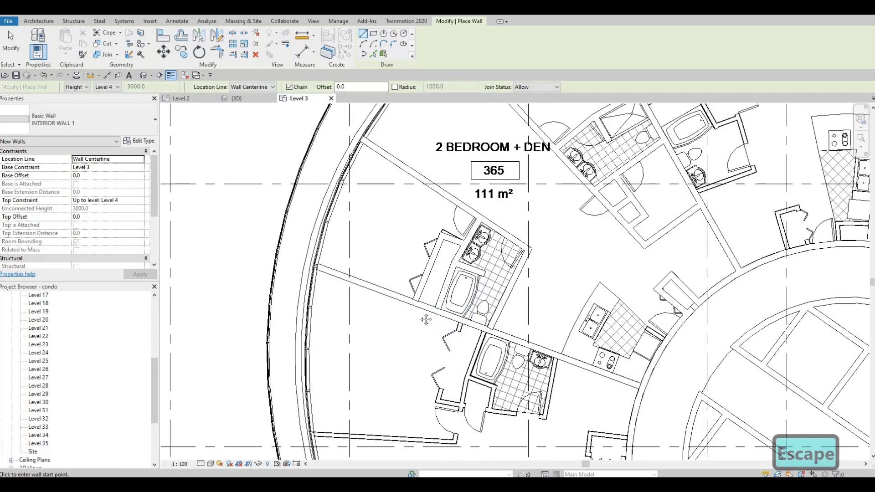
scroll(409, 253, down, 2)
middle_drag(409, 254, 404, 291)
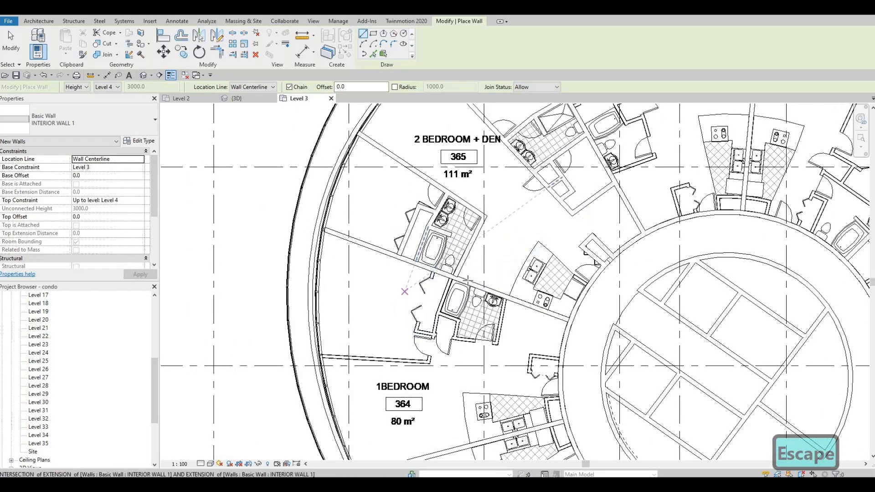
click(415, 261)
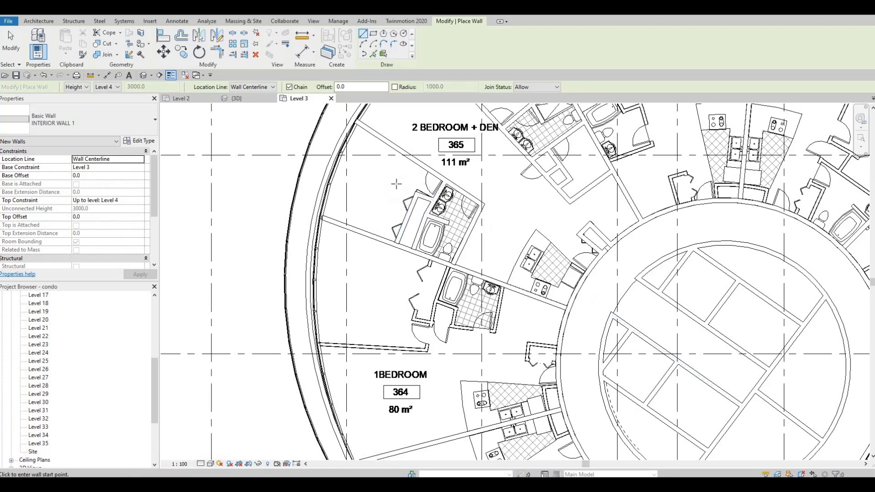
Step: Draw unit 364's bathroom walls: about 2000 mm down from the unit-dividing wall beside the sink, and about 1900 mm along the door side
middle_drag(393, 173, 384, 225)
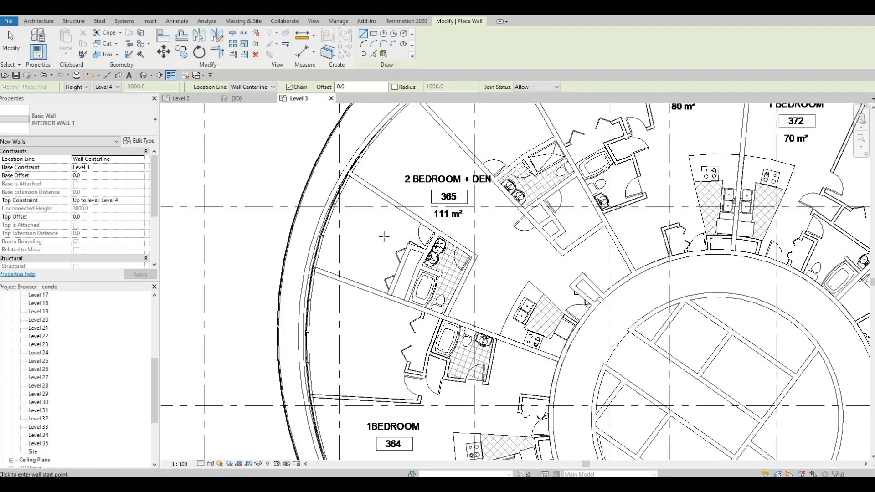
middle_drag(366, 294, 361, 290)
scroll(359, 307, down, 1)
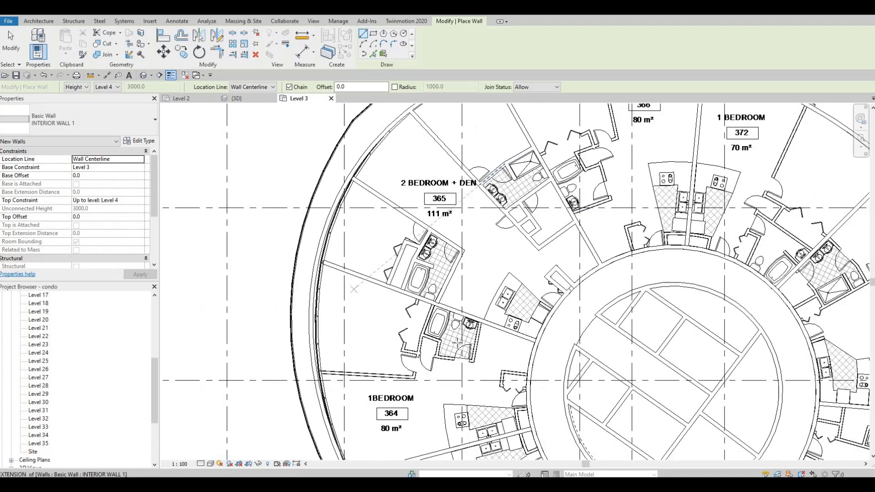
middle_drag(455, 329, 432, 244)
scroll(431, 236, down, 1)
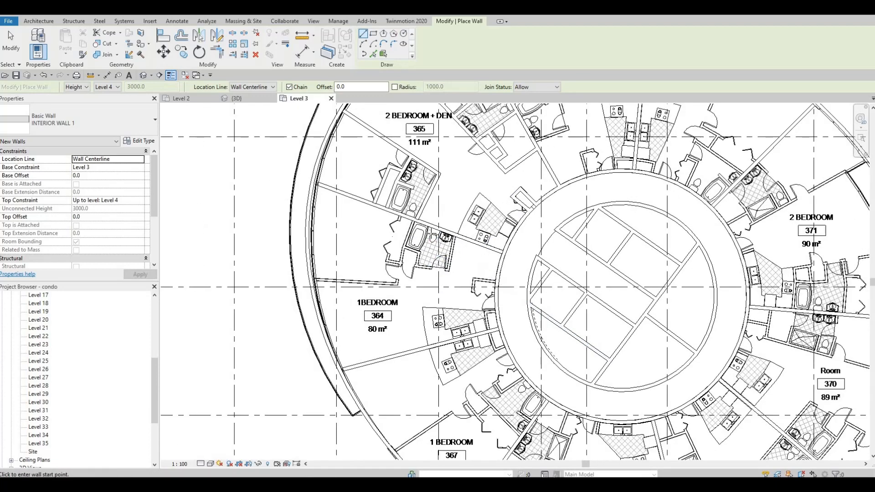
key(Escape)
scroll(406, 261, up, 4)
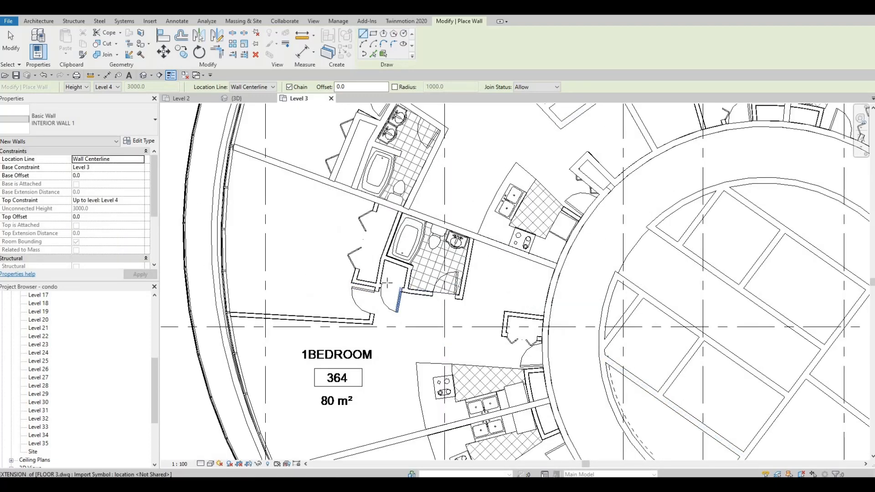
middle_drag(454, 310, 485, 264)
scroll(411, 278, up, 1)
scroll(488, 252, down, 1)
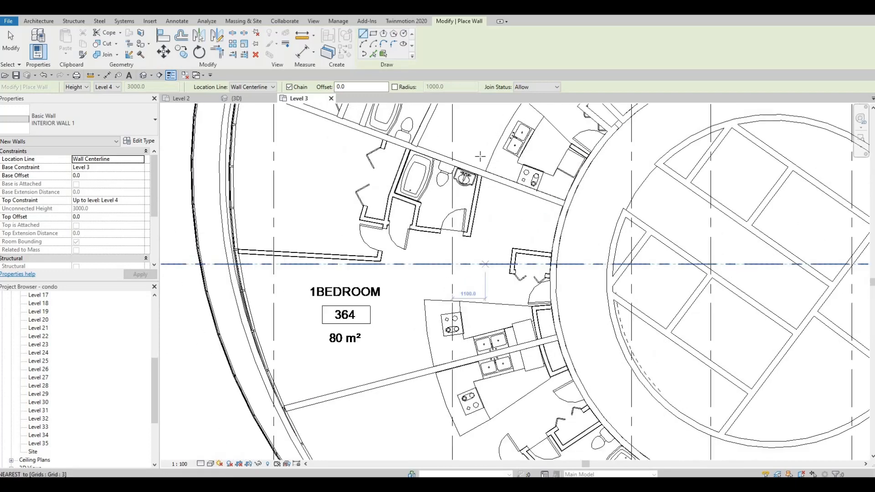
scroll(490, 193, up, 7)
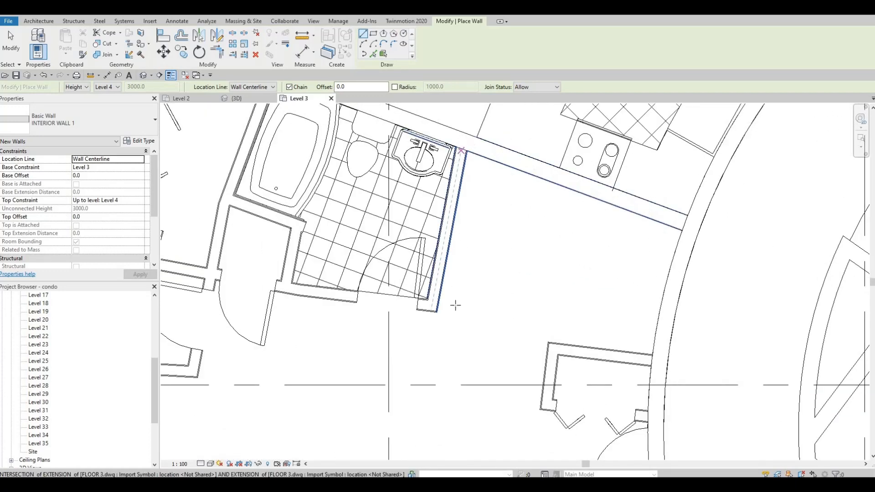
click(461, 151)
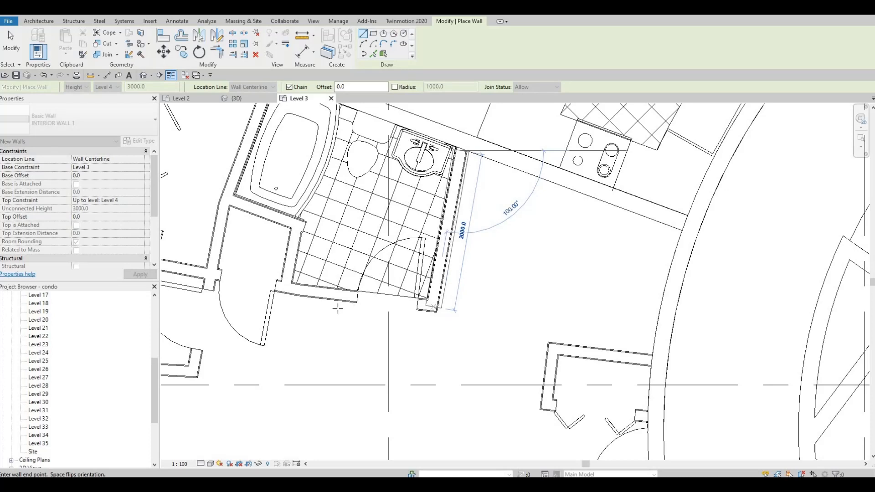
click(433, 306)
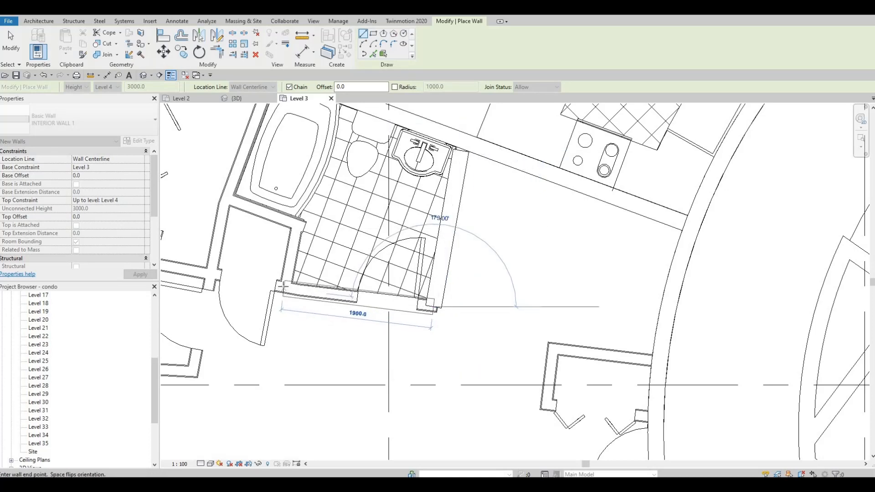
click(283, 285)
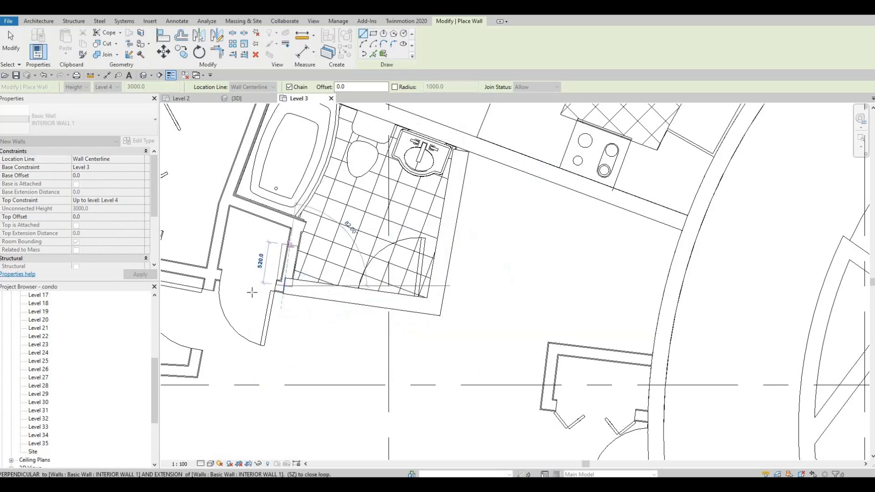
Step: Continue the wall to the outer corner of the bedroom closet and about 2720 mm along the closet front to the unit-dividing wall
middle_drag(327, 262, 582, 256)
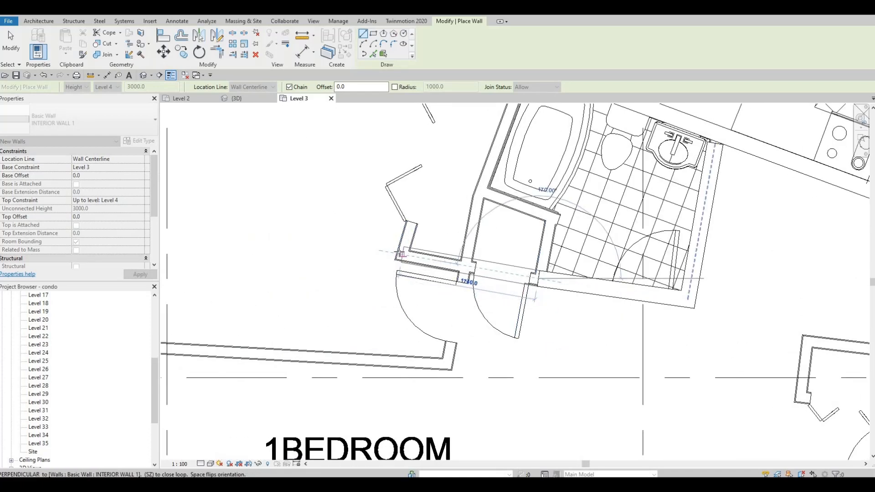
click(398, 253)
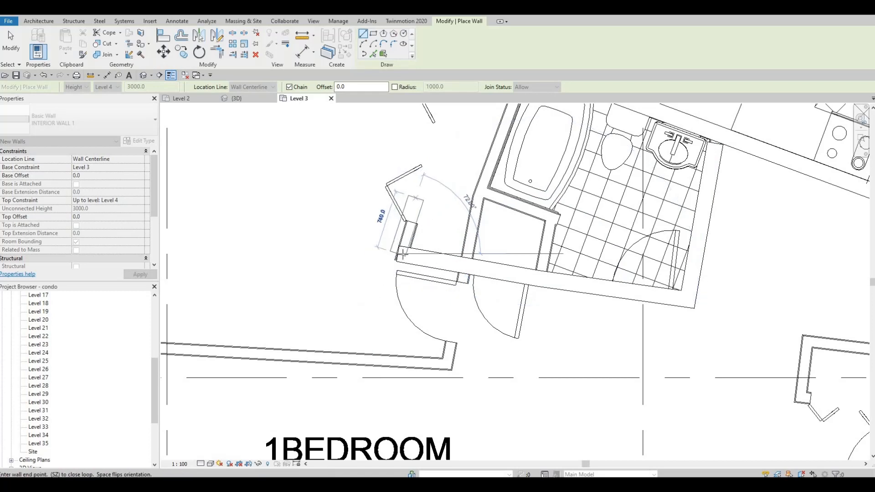
middle_drag(418, 197, 387, 281)
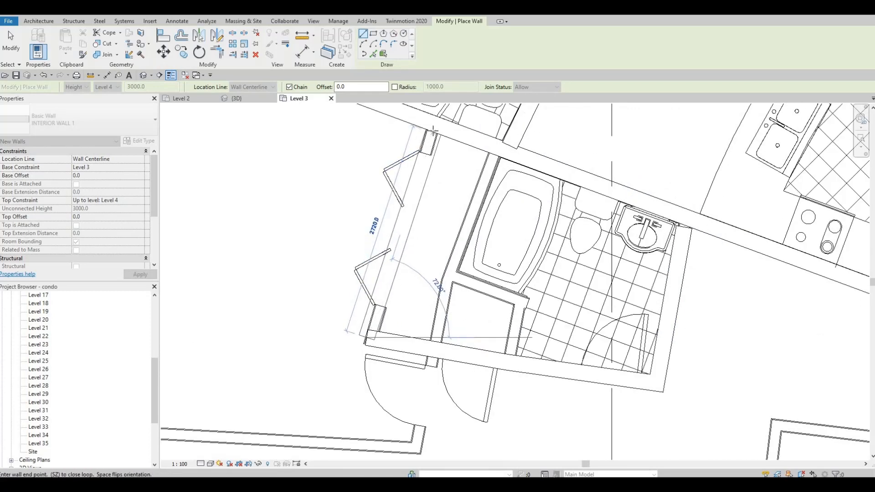
click(434, 131)
key(Escape)
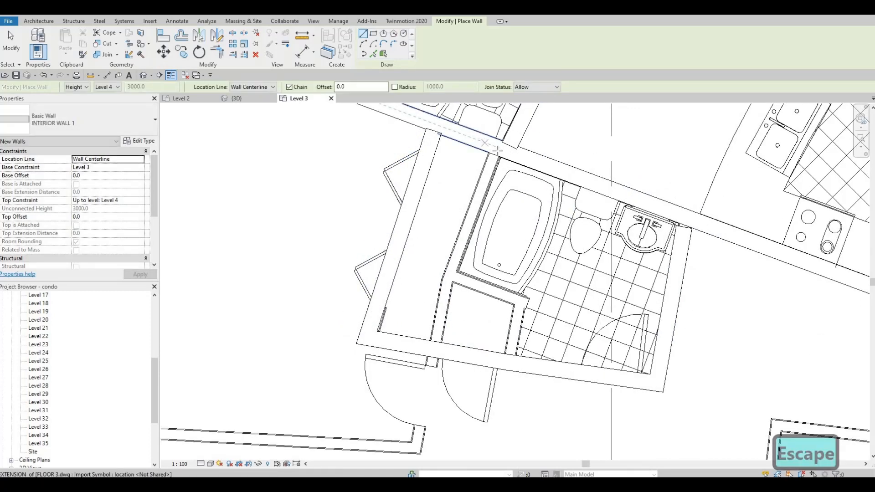
Step: Draw the wall between closet and tub about 1740 mm from the unit-dividing wall, and continue it about 2200 mm to the bedroom's lower corner
click(496, 151)
click(449, 279)
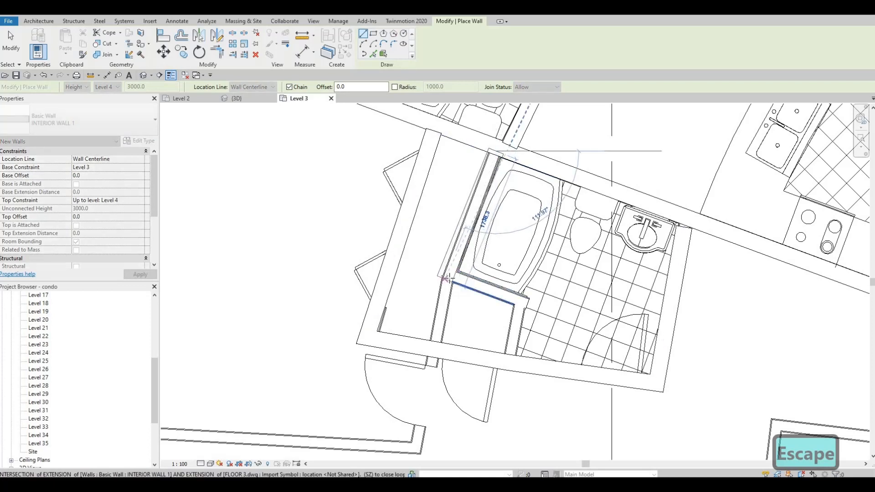
middle_drag(433, 402, 435, 303)
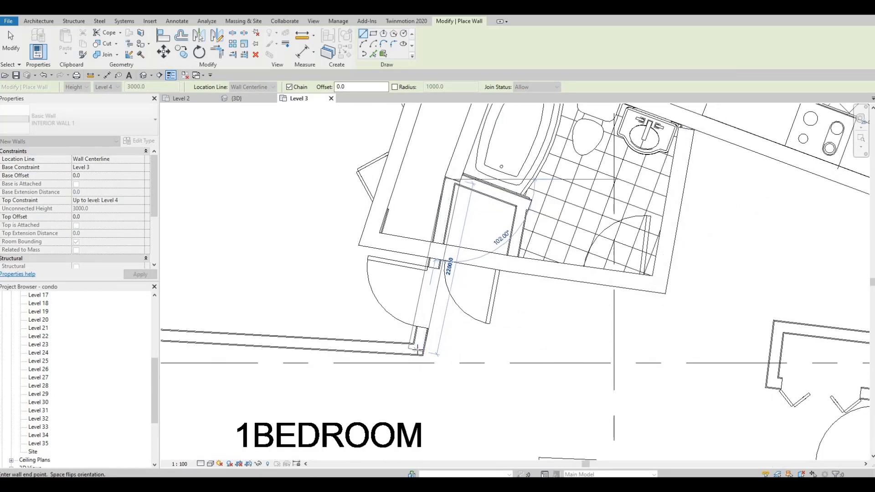
click(416, 350)
Step: Continue unit 364's lower bedroom wall about 4920 mm to the curved exterior wall
middle_drag(396, 351, 660, 332)
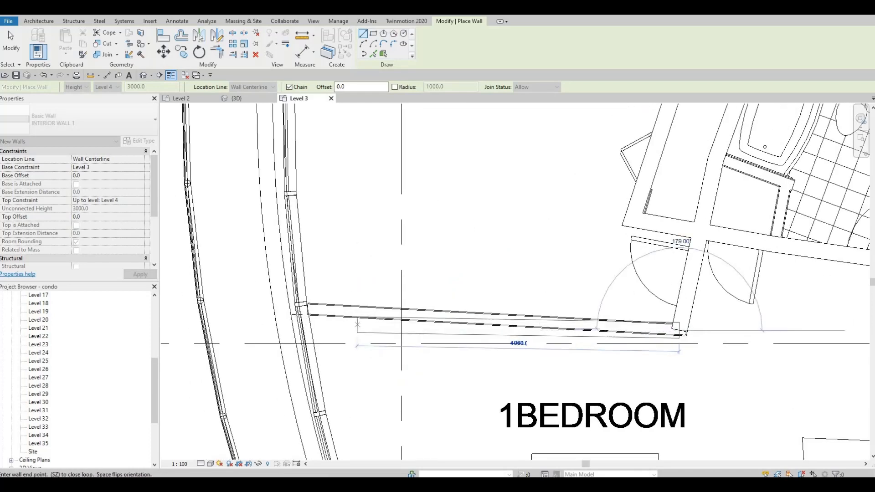
click(286, 309)
key(Escape)
Step: Enclose the small closet below the tub with a wall along the tub's end and a side wall about 760 mm long
scroll(448, 279, down, 3)
middle_drag(656, 269, 444, 325)
scroll(450, 277, down, 3)
scroll(443, 325, up, 6)
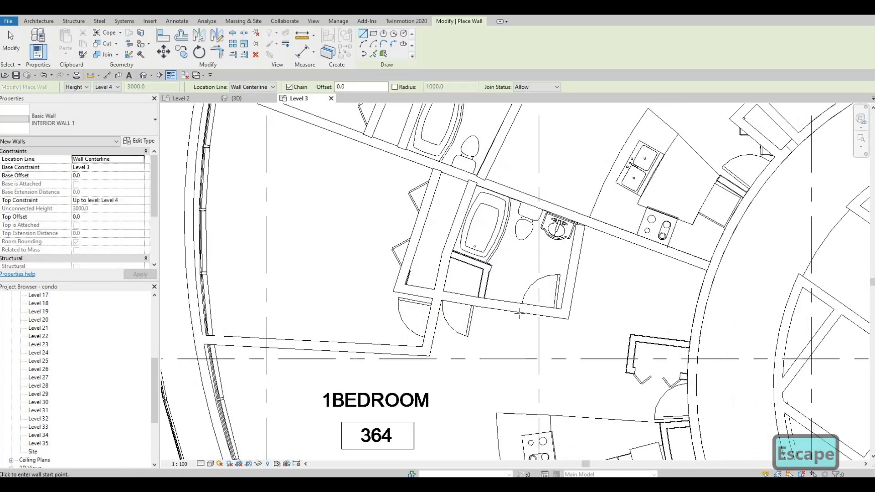
scroll(479, 341, up, 2)
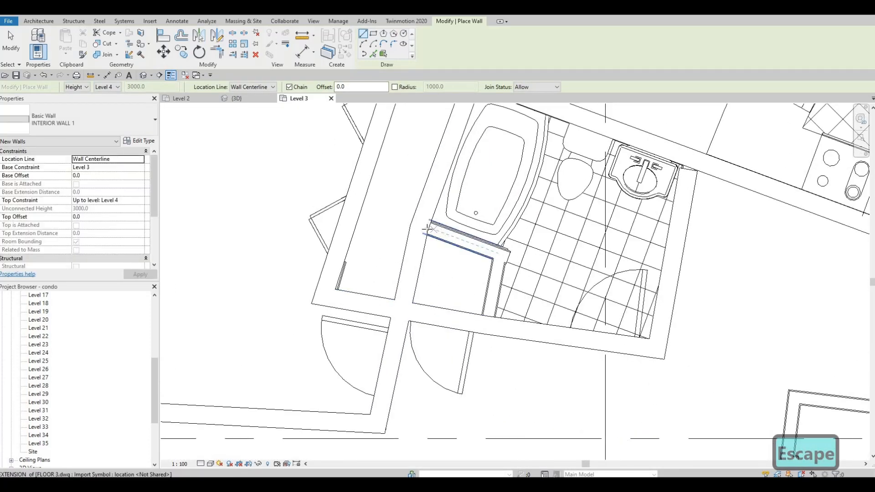
click(427, 230)
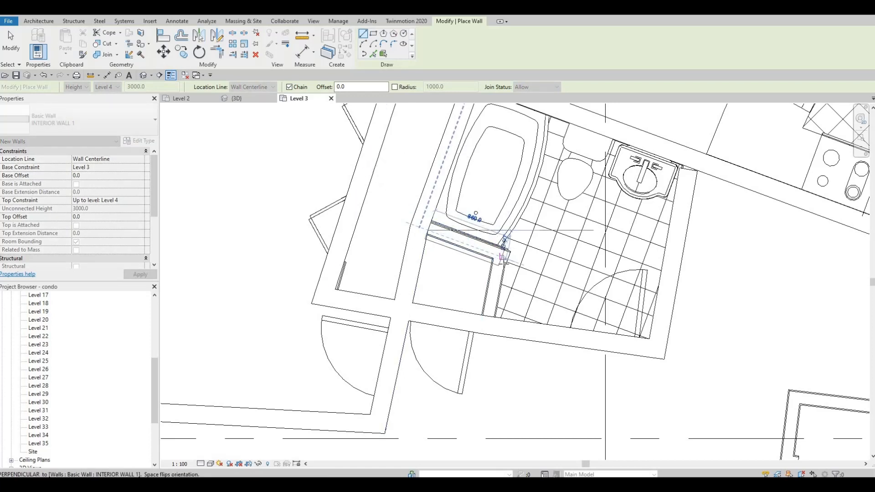
click(504, 257)
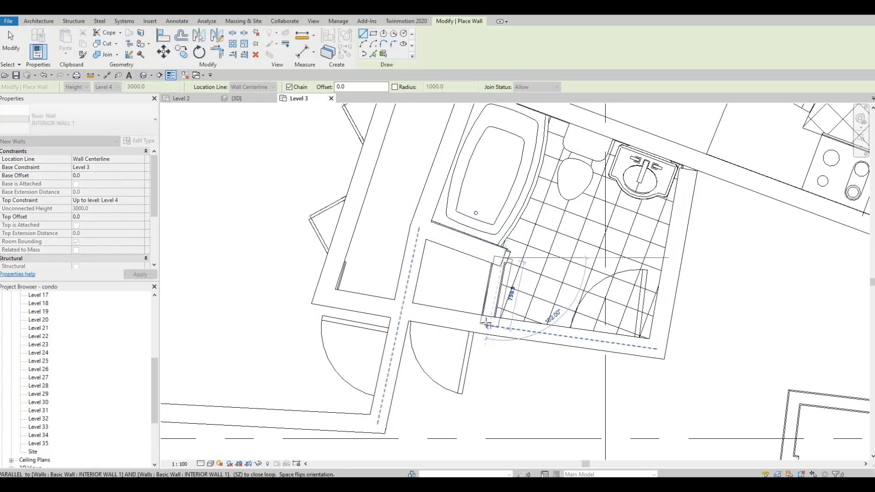
key(Escape)
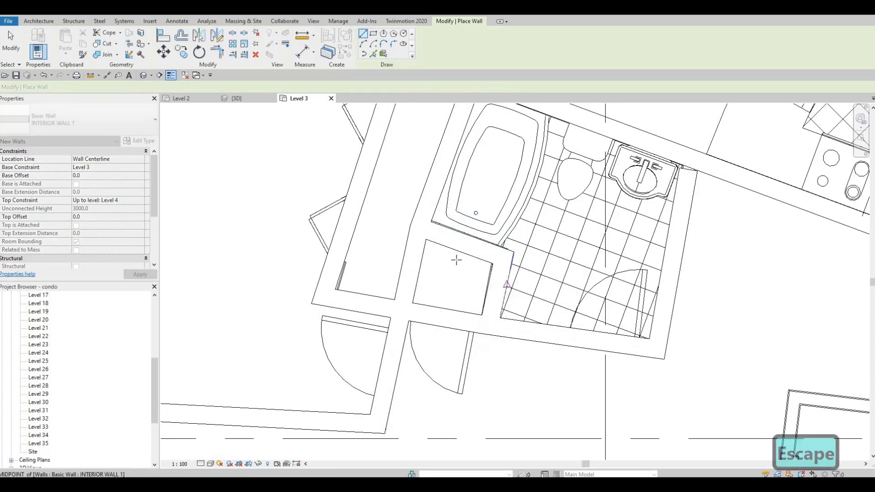
Step: Enclose unit 364's entry closet with a wall about 1340 mm long from the corridor wall, a side wall and a front wall
scroll(504, 283, down, 2)
scroll(542, 307, down, 3)
middle_drag(542, 306, 473, 270)
middle_drag(543, 332, 511, 216)
scroll(511, 216, down, 2)
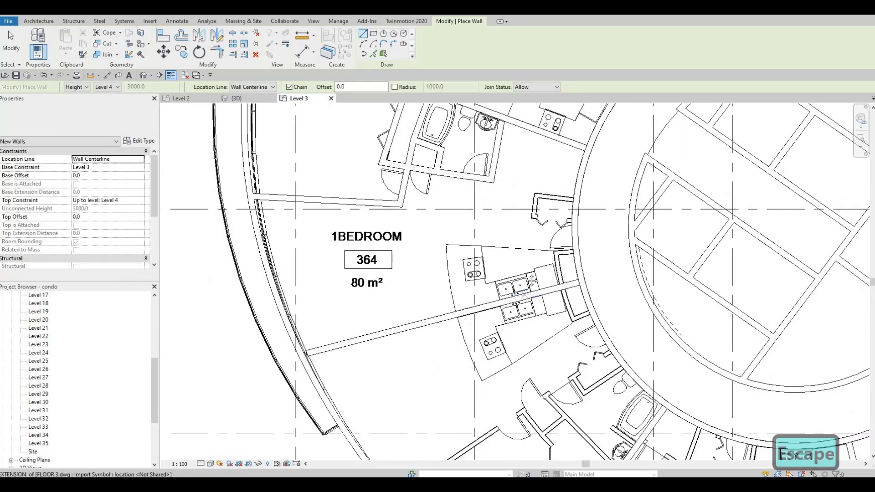
middle_drag(492, 323, 491, 285)
middle_drag(565, 247, 553, 332)
scroll(564, 245, up, 5)
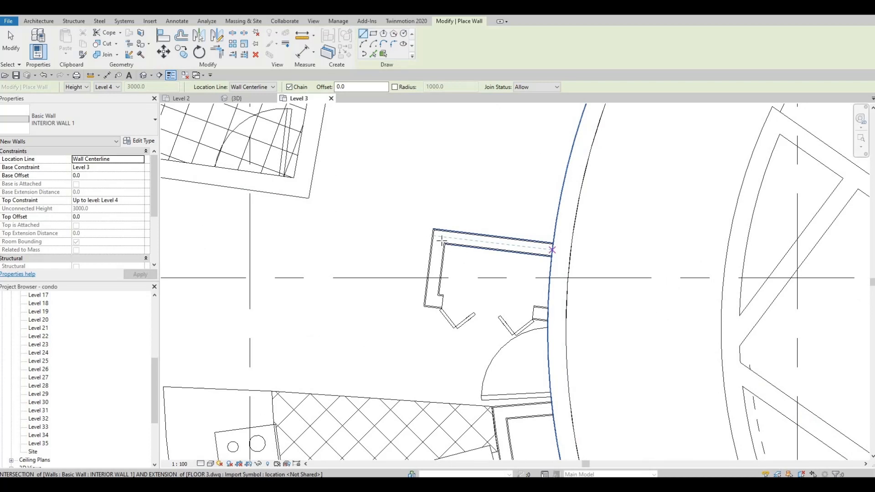
click(440, 238)
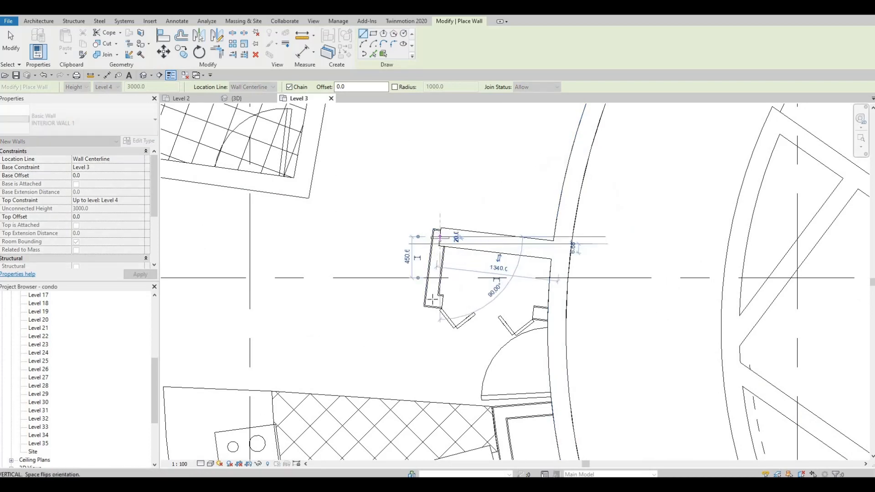
click(504, 299)
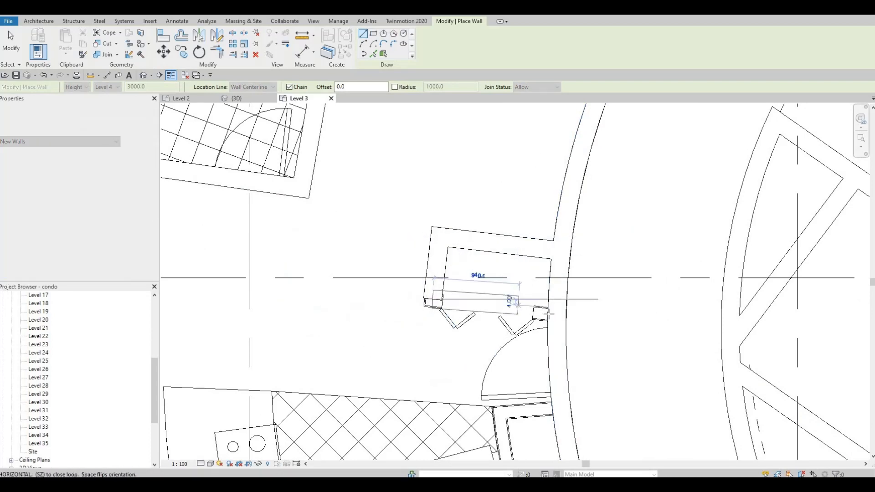
key(Escape)
Step: Enclose the narrow spaces between the two kitchens and the corridor with a wall about 720 mm long, a kitchen-side wall and a closing end wall
middle_drag(570, 319, 599, 172)
scroll(598, 172, down, 1)
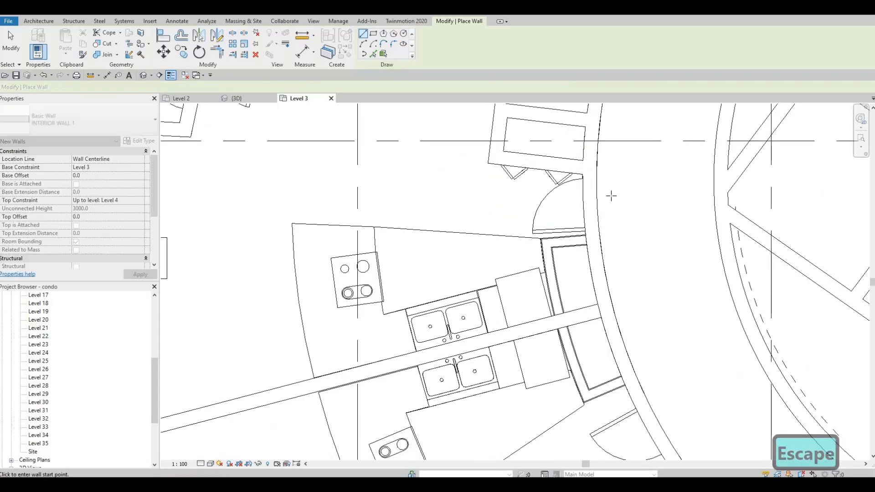
middle_drag(584, 239, 611, 187)
click(587, 191)
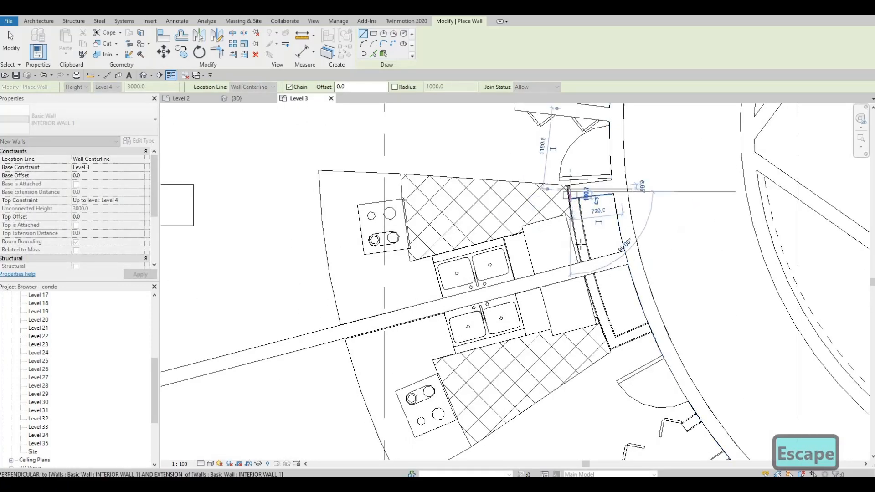
key(Escape)
click(571, 192)
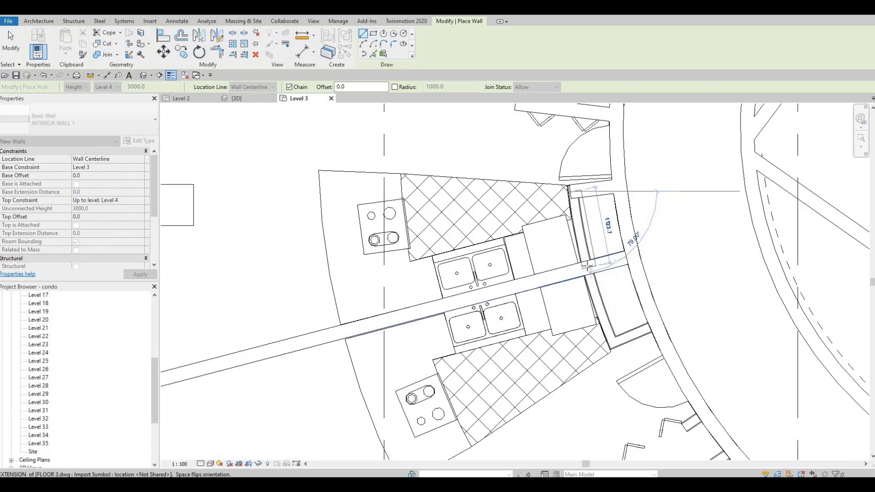
click(609, 311)
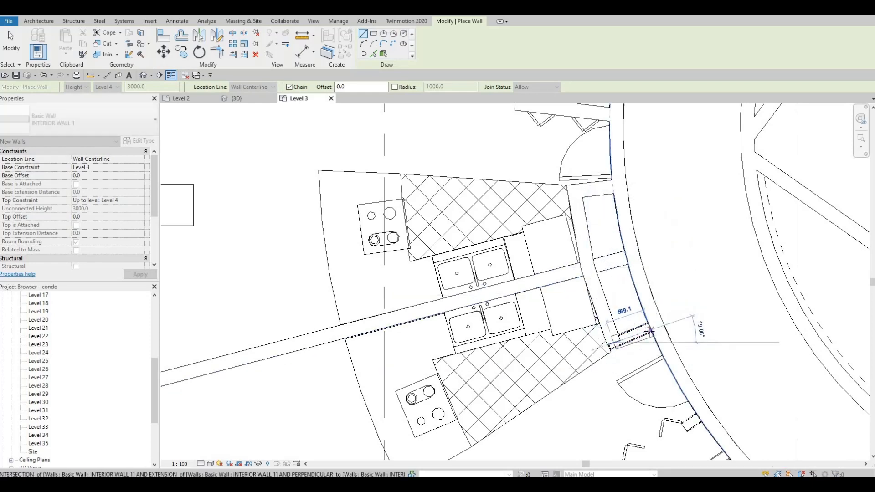
key(Escape)
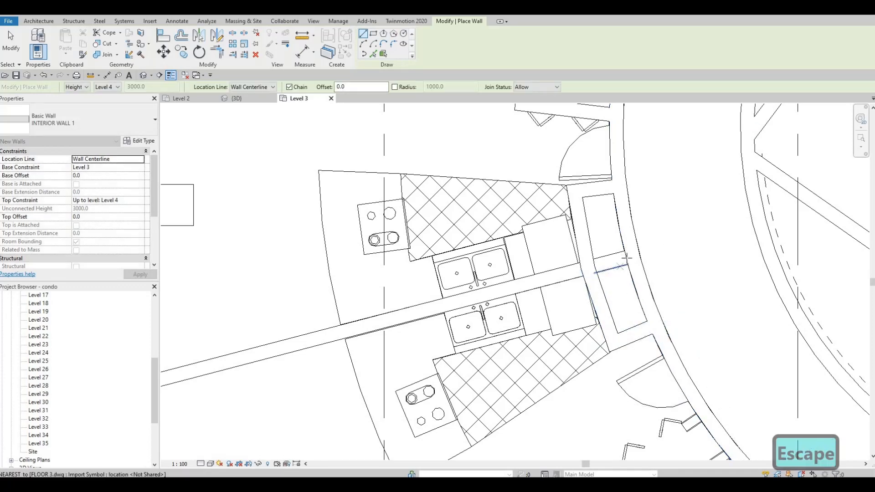
Step: Draw the wall dividing unit 364 from the unit below it, about 9600 mm from the corridor wall to the curved exterior wall
click(615, 274)
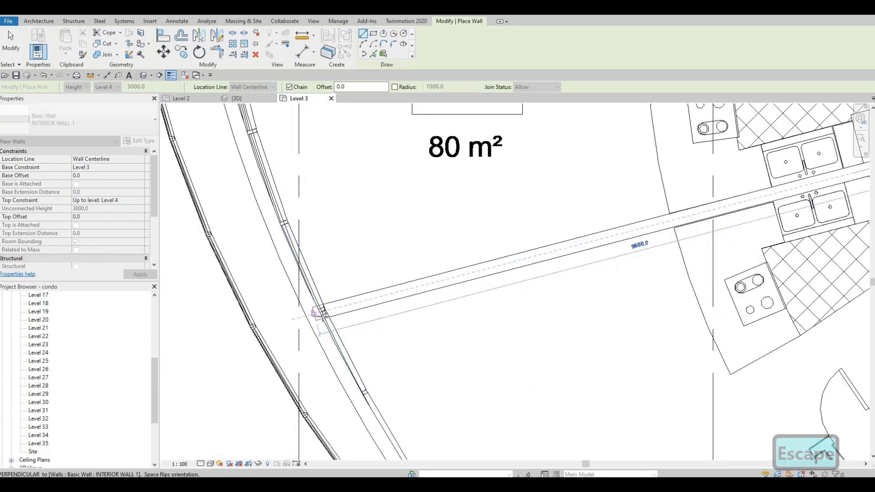
click(365, 312)
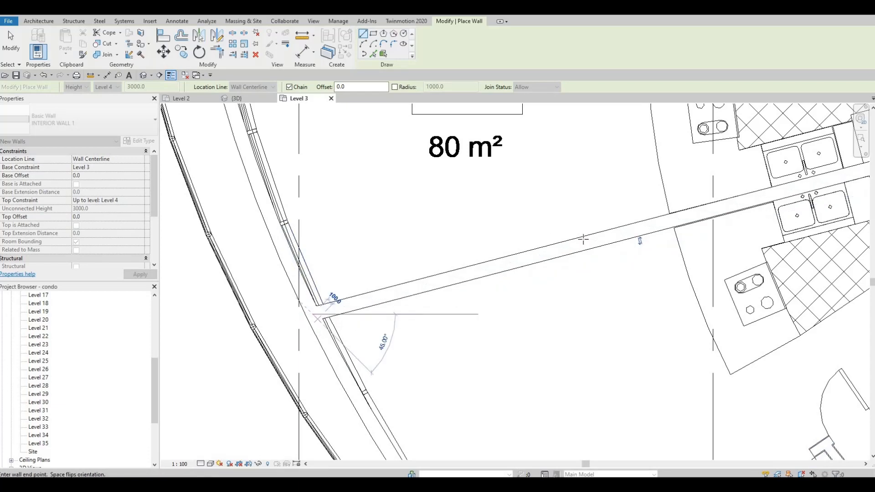
key(Escape)
Step: Check the walls drawn in units 364 and 365, and examine the entry and bathroom layout of the adjoining one-bedroom unit below
scroll(542, 280, down, 4)
middle_drag(557, 290, 551, 365)
scroll(551, 364, down, 1)
middle_drag(562, 247, 548, 334)
scroll(548, 334, down, 1)
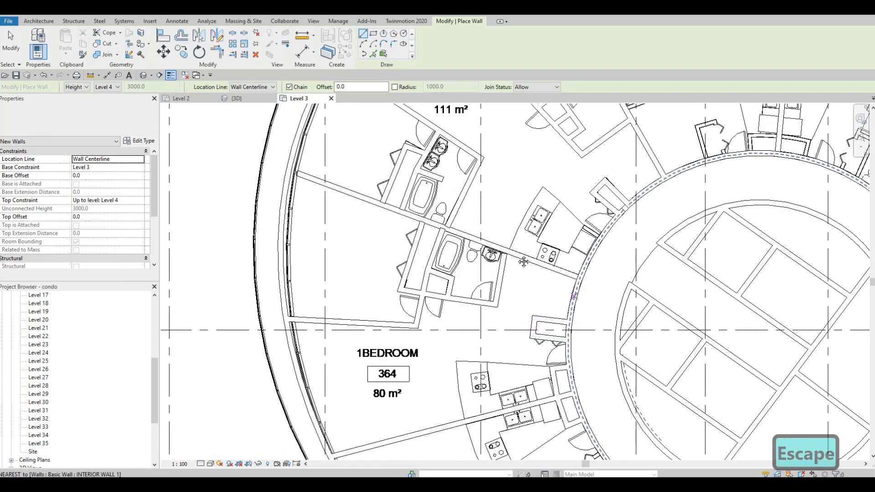
middle_drag(523, 261, 419, 273)
scroll(420, 273, down, 2)
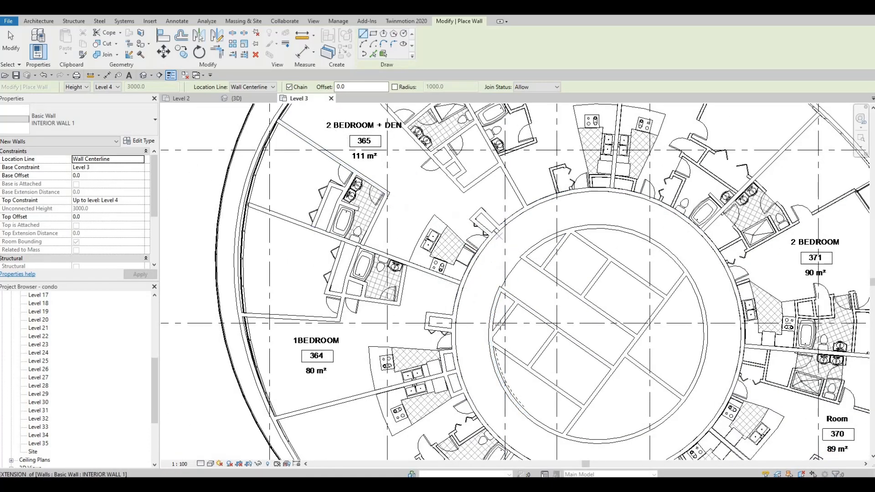
middle_drag(492, 179, 481, 269)
middle_drag(450, 332, 480, 146)
scroll(476, 236, down, 3)
scroll(469, 240, up, 5)
middle_drag(469, 240, 470, 221)
scroll(468, 299, up, 2)
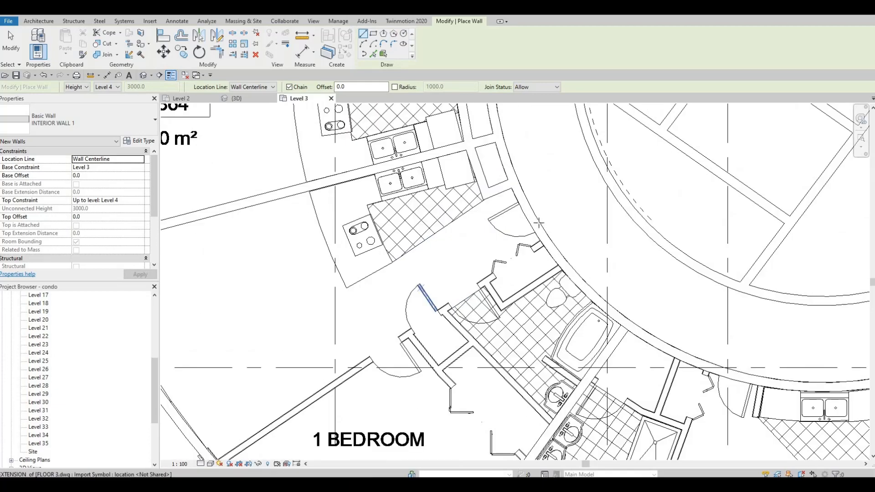
Step: Draw the wall dividing unit 367 from the unit above it, about 8700 mm from the corridor wall to the curved exterior wall
middle_drag(492, 292, 531, 224)
scroll(540, 224, up, 1)
click(592, 160)
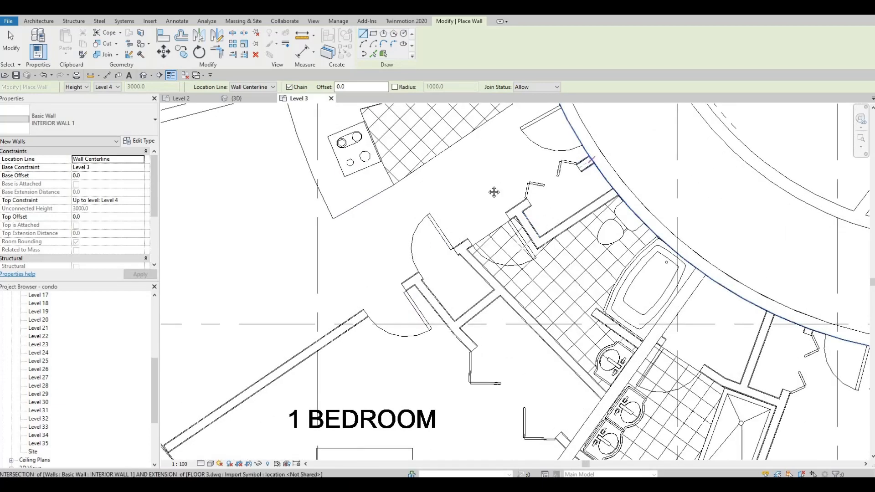
middle_drag(316, 405, 436, 269)
click(293, 322)
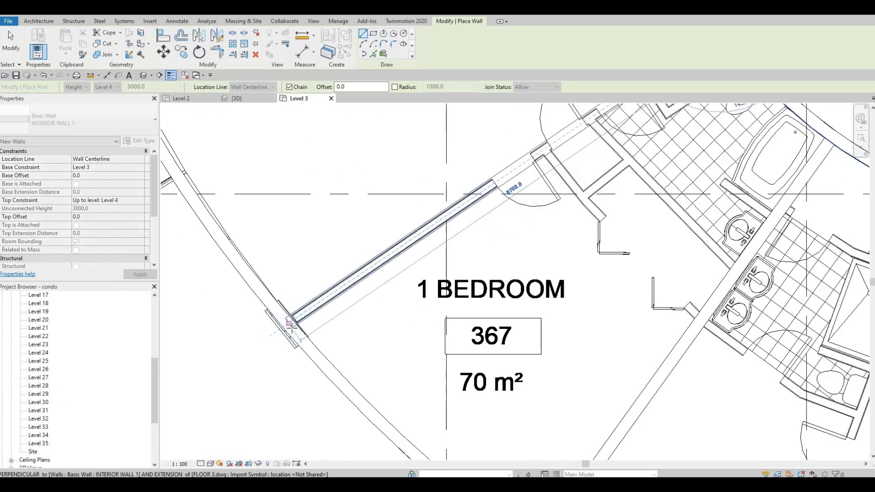
key(Escape)
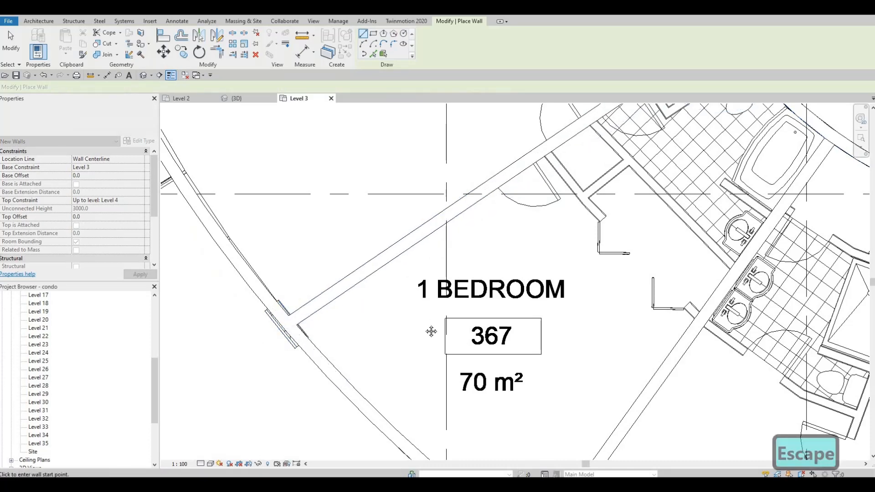
Step: Enclose the narrow space beside unit 367's bathroom with a long wall from the corridor wall and a short end wall to the dividing wall
scroll(643, 239, down, 2)
middle_drag(644, 238, 452, 316)
scroll(522, 204, up, 5)
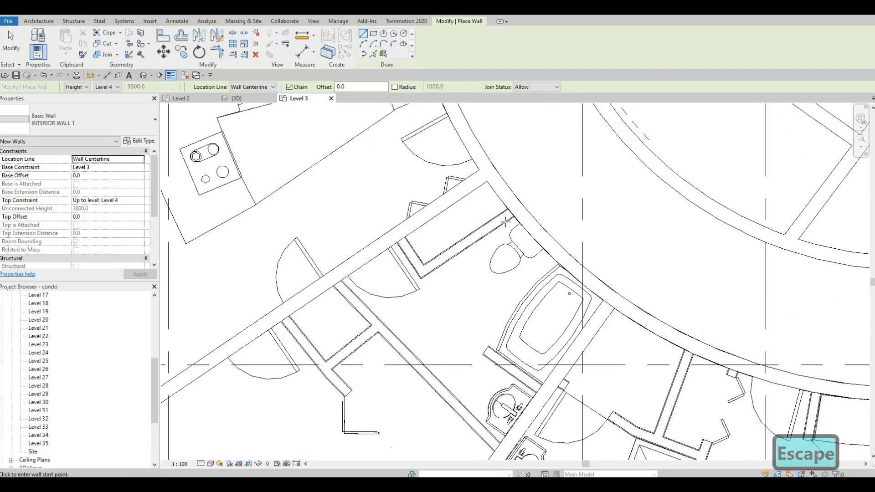
click(504, 223)
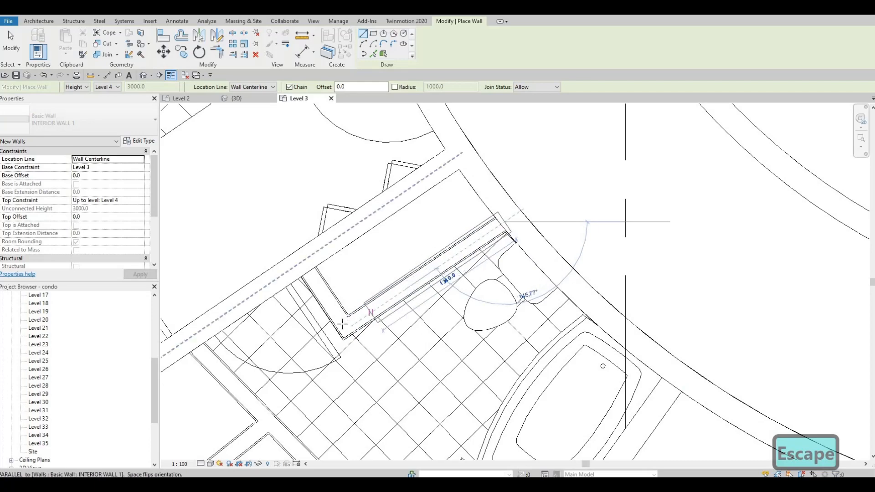
click(346, 326)
click(310, 272)
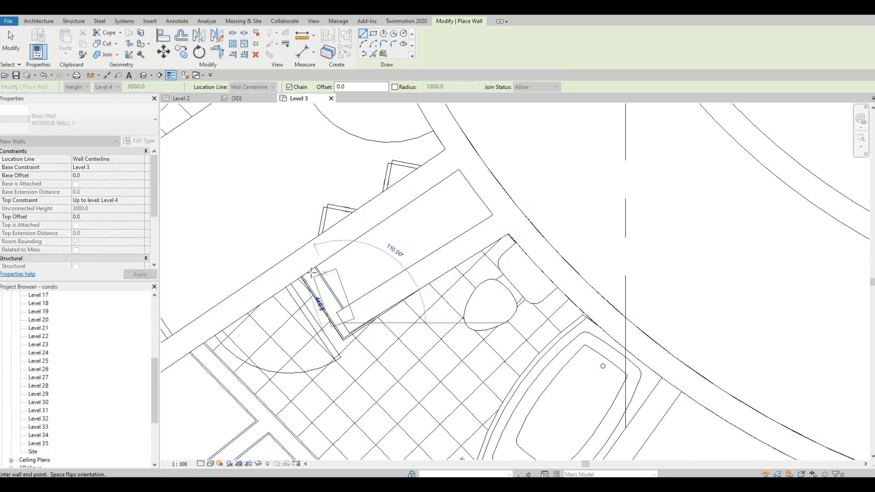
key(Escape)
Step: Draw unit 367's bathroom wall, about 3380 mm at 45°, from the upper dividing wall to the partition behind the washbasin
scroll(364, 279, down, 2)
middle_drag(284, 329, 313, 226)
scroll(313, 227, down, 1)
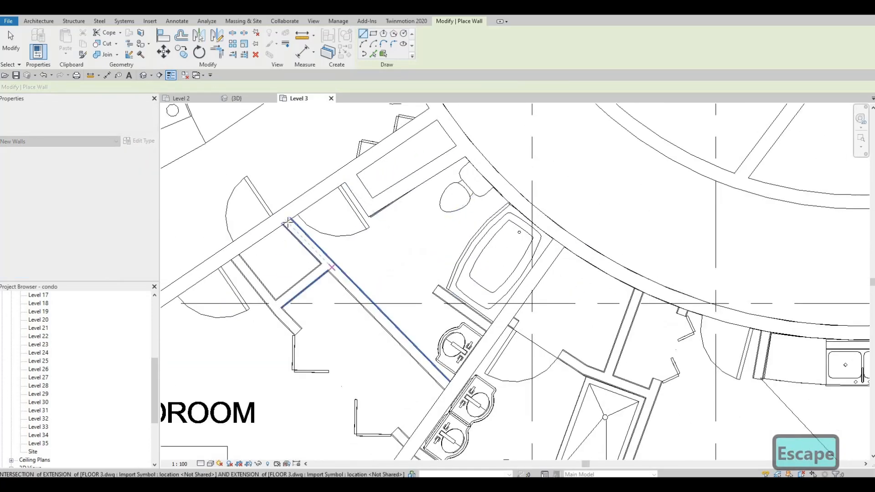
click(288, 222)
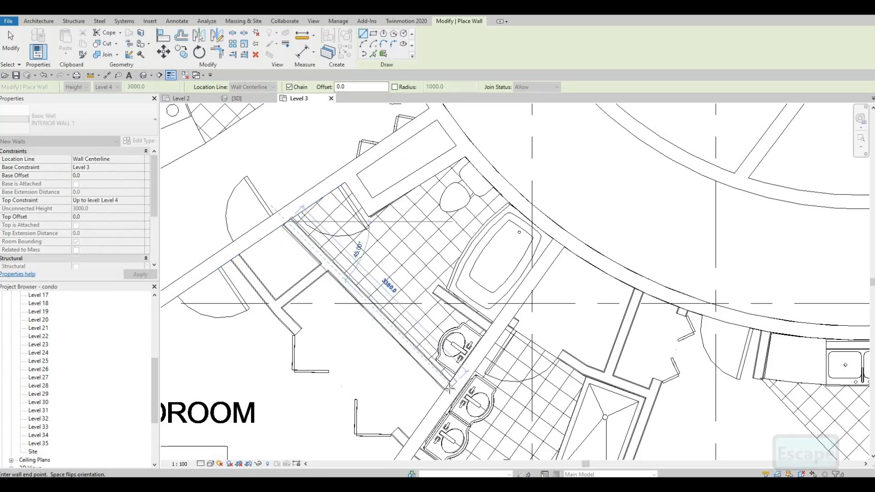
click(449, 389)
key(Escape)
Step: Draw the wall dividing units 367 and 368 from the corridor wall to the curved exterior wall
middle_drag(509, 320, 595, 176)
scroll(595, 175, down, 2)
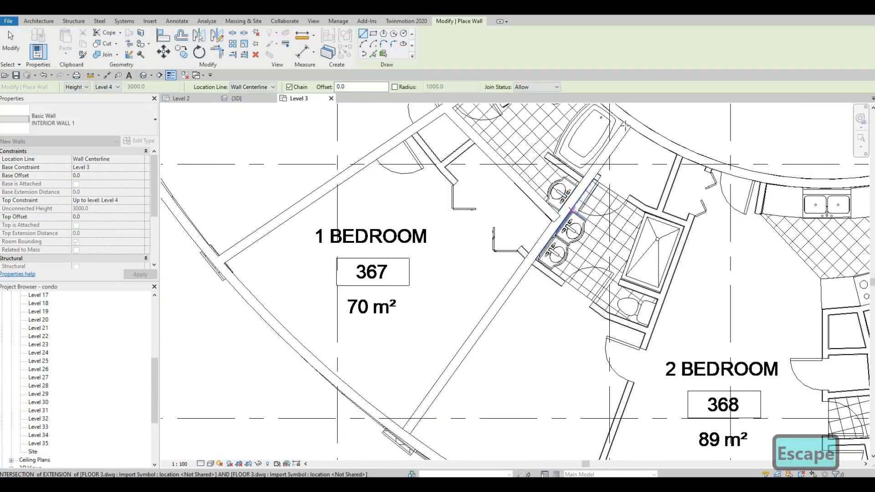
click(624, 124)
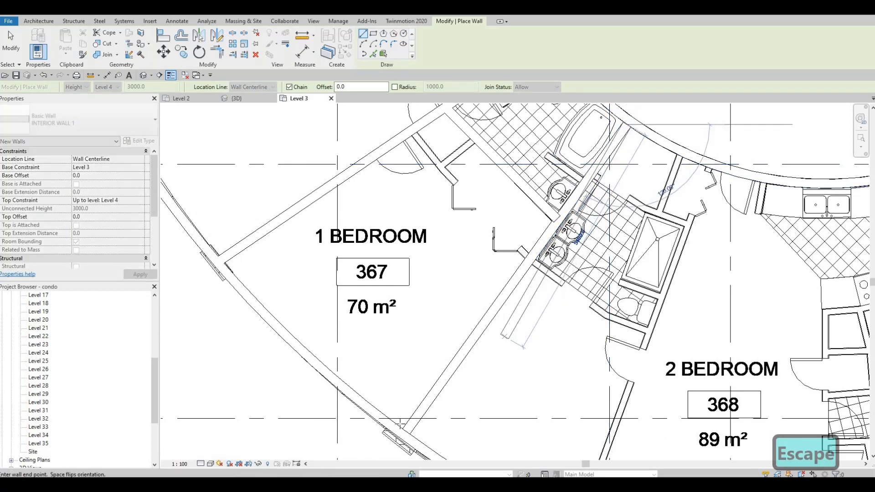
click(405, 433)
key(Escape)
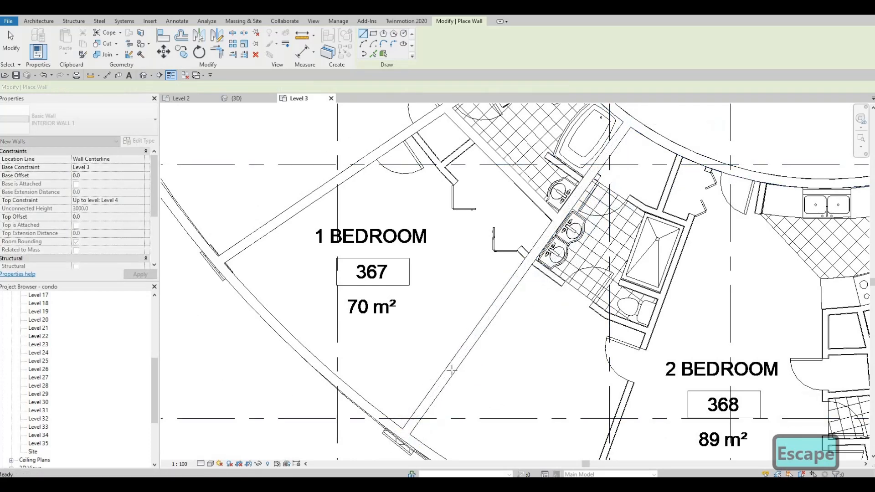
Step: Create a wall similar to unit 367's bathroom wall, running from that wall to the closet corner as the closets' cross wall
scroll(471, 177, up, 1)
middle_drag(471, 177, 450, 266)
scroll(449, 266, down, 1)
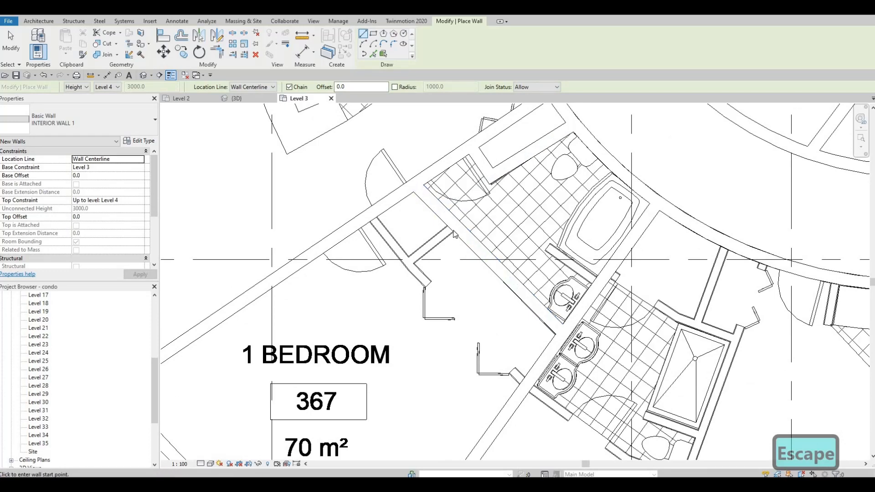
key(Escape)
key(Escape)
click(436, 228)
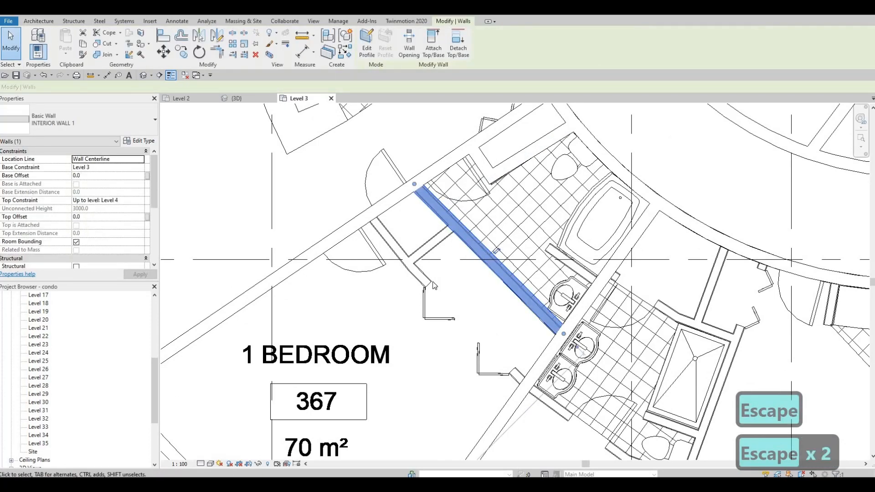
key(Escape)
key(Escape)
middle_drag(436, 227, 445, 257)
click(443, 253)
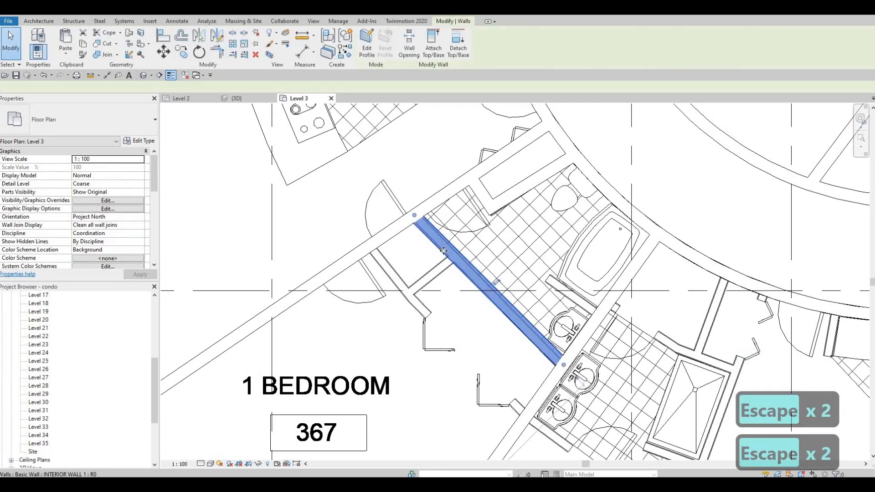
key(c)
key(s)
scroll(454, 257, up, 1)
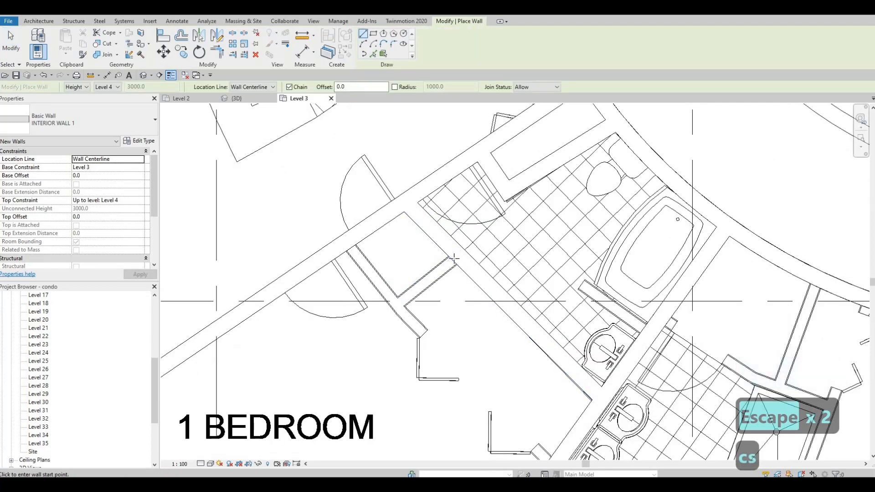
scroll(469, 233, up, 2)
scroll(472, 230, up, 2)
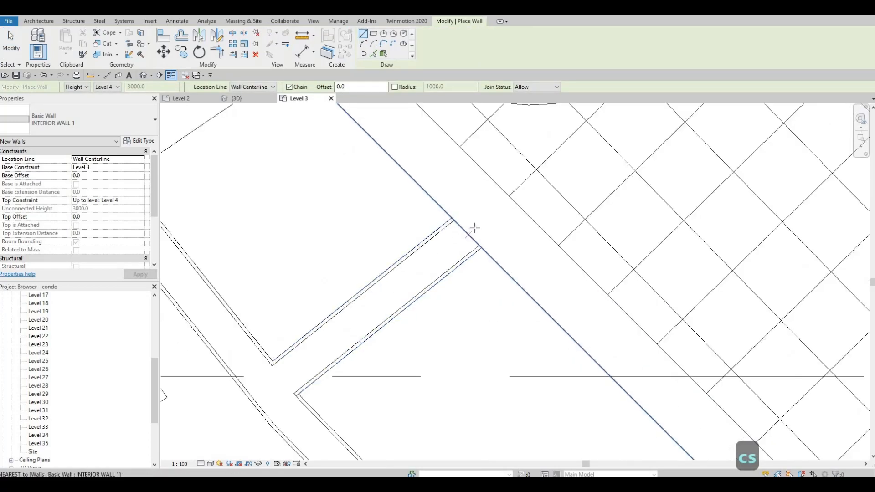
click(472, 228)
middle_drag(282, 381, 356, 322)
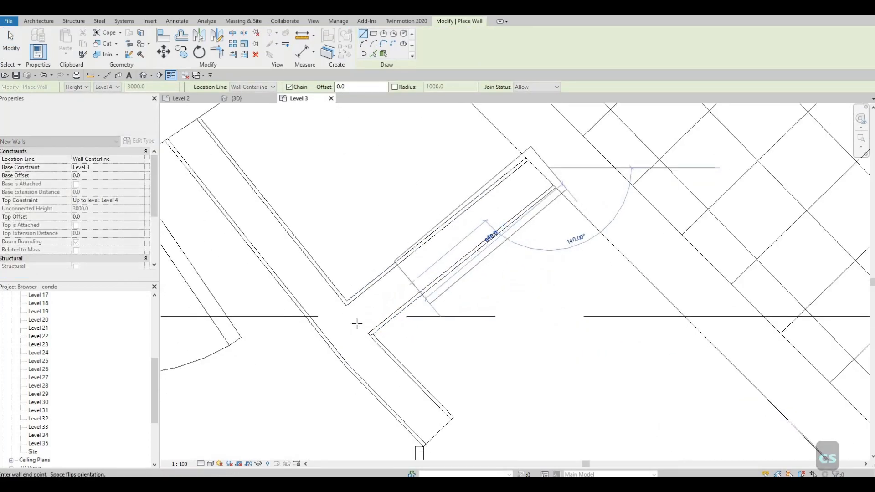
key(Escape)
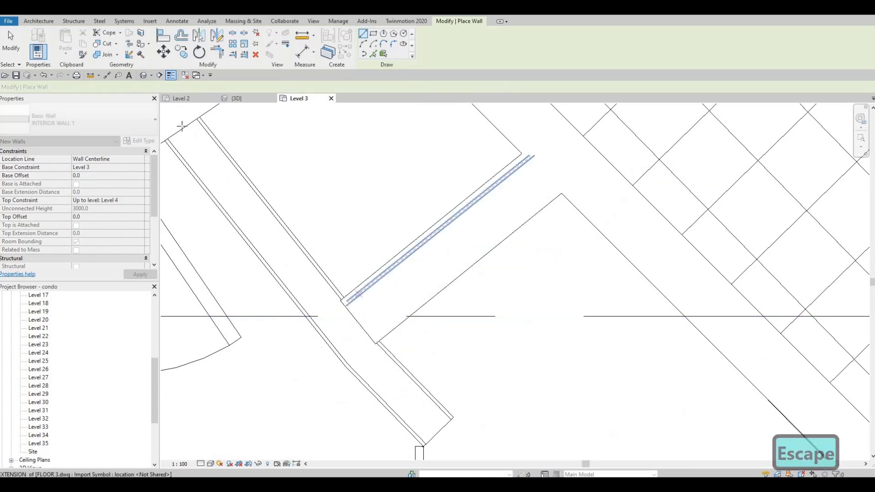
Step: Draw the closet front wall, about 1040 mm from the upper dividing wall to the cross wall, continuing about 2620 mm to the 367/368 partition
click(186, 126)
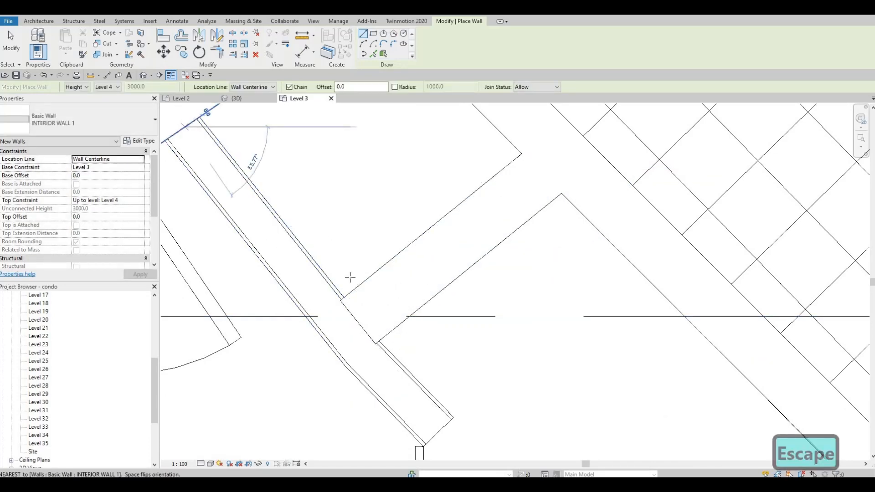
middle_drag(418, 405, 438, 363)
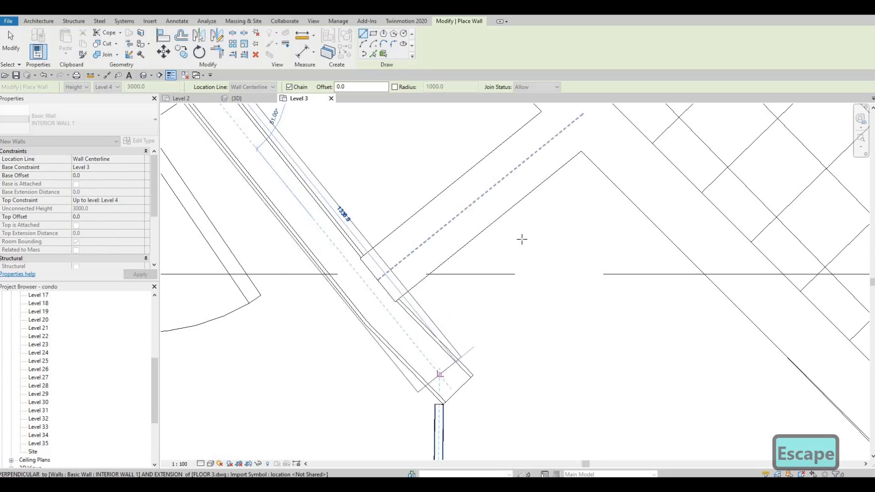
scroll(521, 238, down, 3)
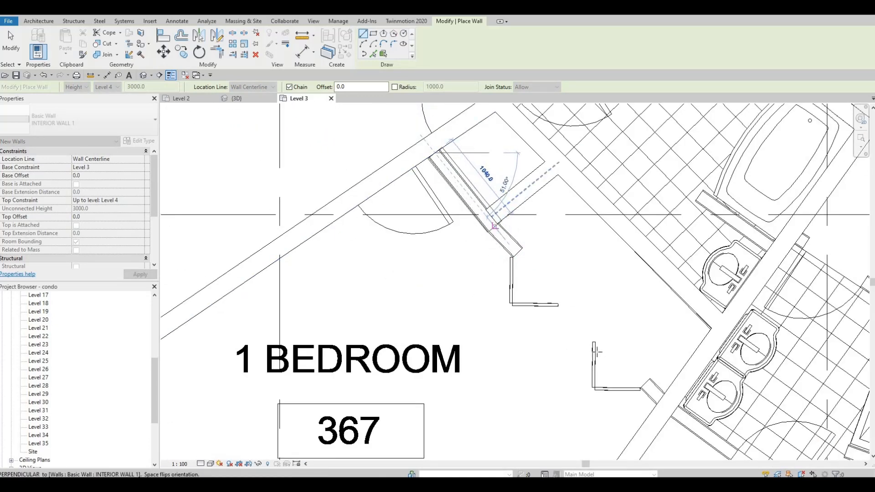
click(495, 224)
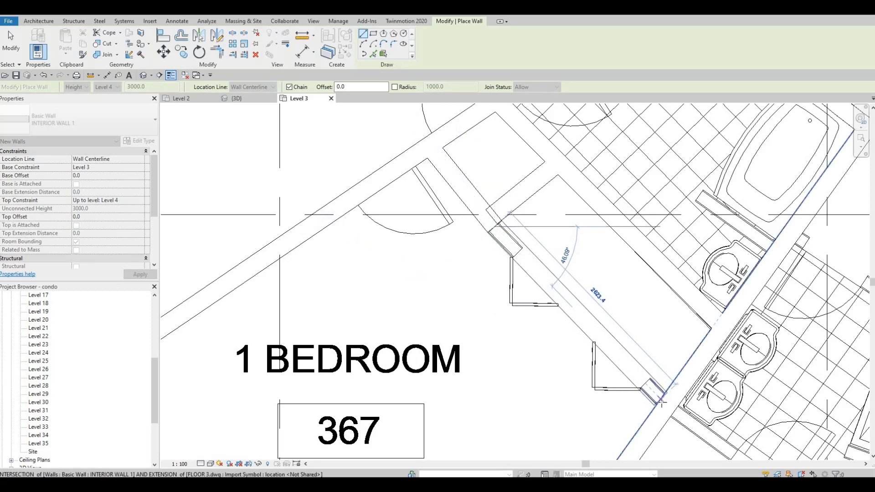
key(Escape)
Step: Adjust the end of the closets' cross wall where it meets the closet front wall
scroll(549, 222, down, 3)
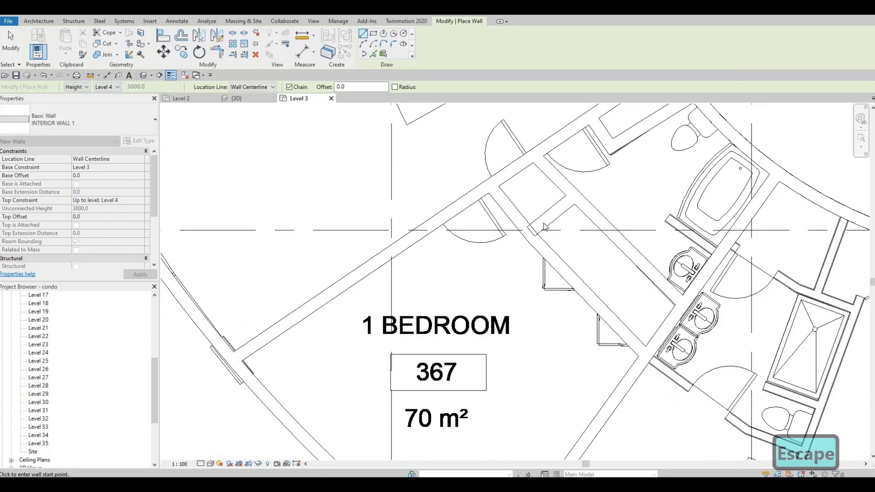
key(Escape)
key(Escape)
click(538, 224)
scroll(533, 232, up, 4)
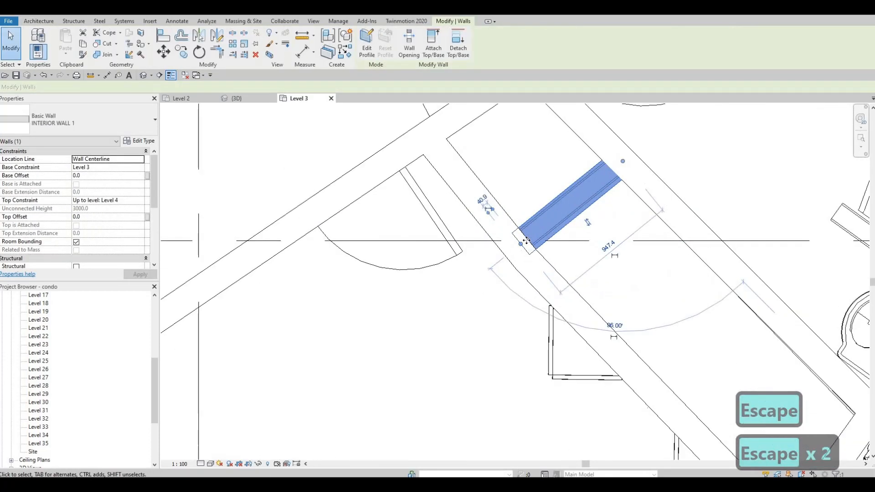
key(Escape)
click(524, 245)
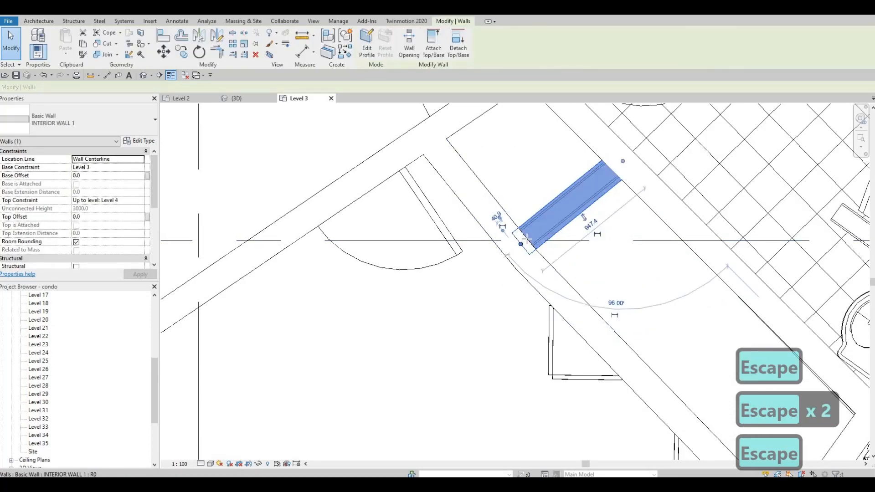
key(Escape)
Step: Hide the imported FLOOR 3.dwg in the Level 3 floor plan
scroll(361, 222, down, 6)
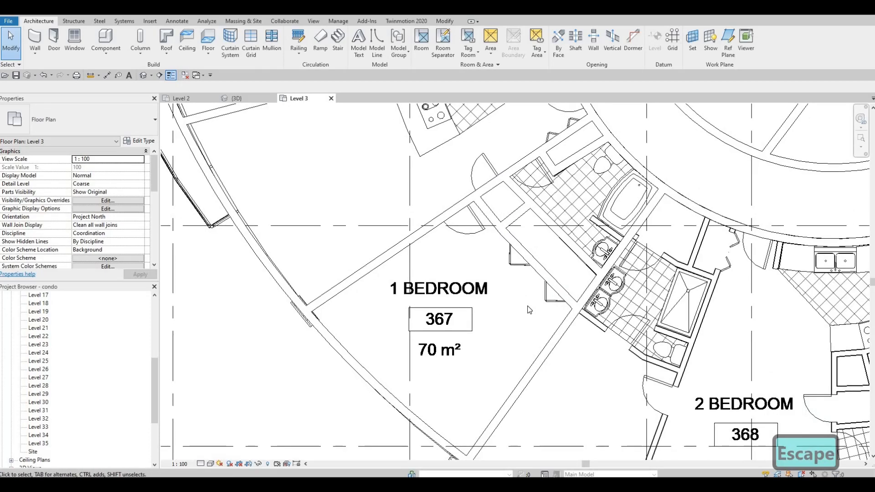
key(v)
key(g)
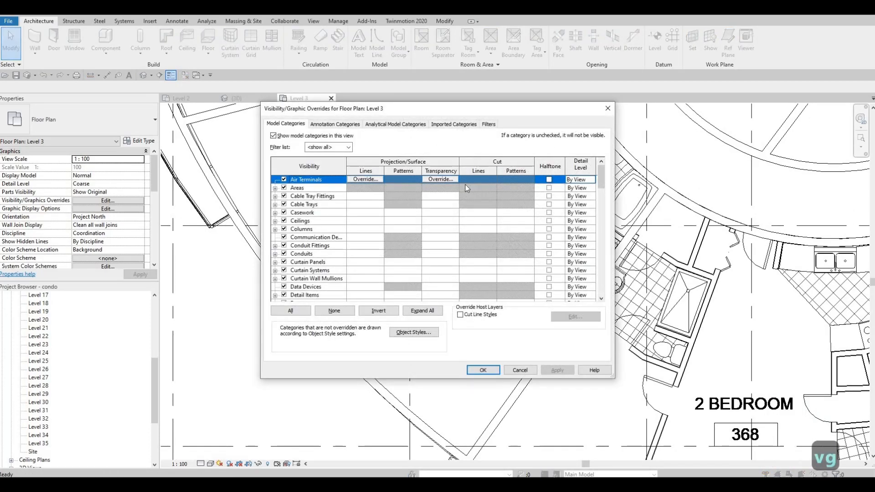
click(438, 125)
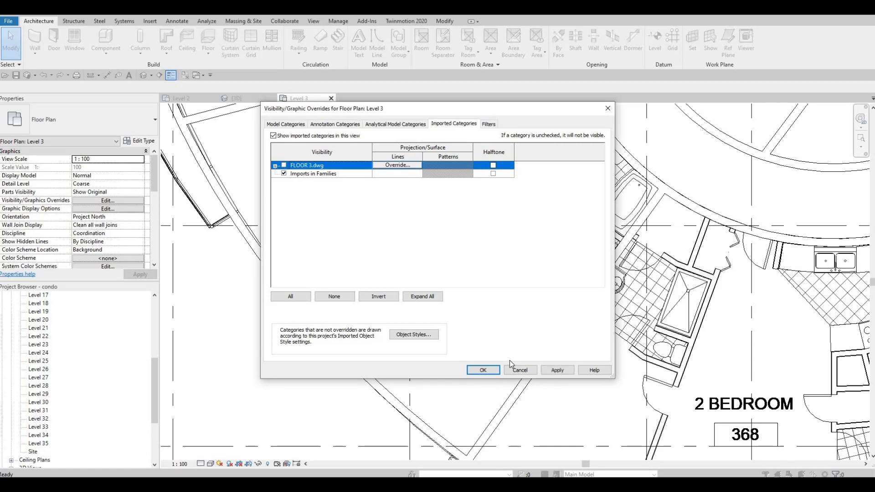
click(557, 371)
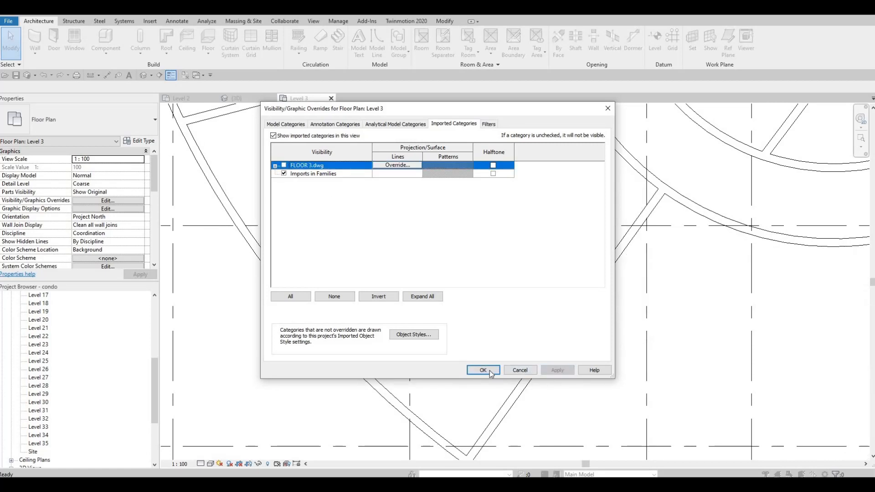
key(Return)
Step: Examine the modeled interior walls of the units around the corridor without the CAD underlay
scroll(394, 299, down, 5)
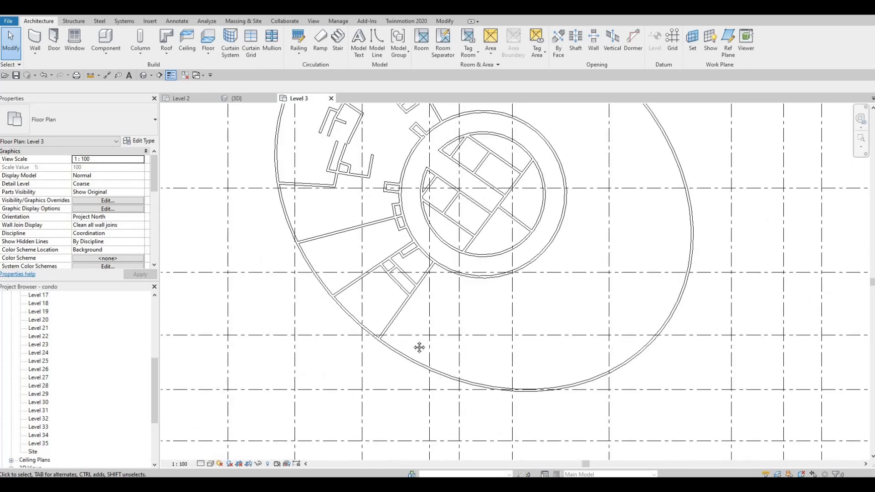
scroll(330, 191, up, 5)
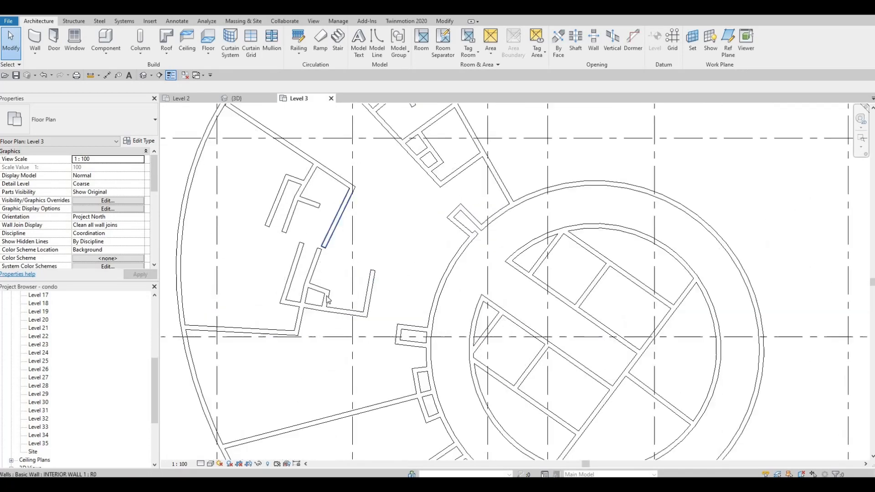
scroll(351, 266, up, 1)
scroll(355, 267, down, 3)
middle_drag(362, 259, 358, 295)
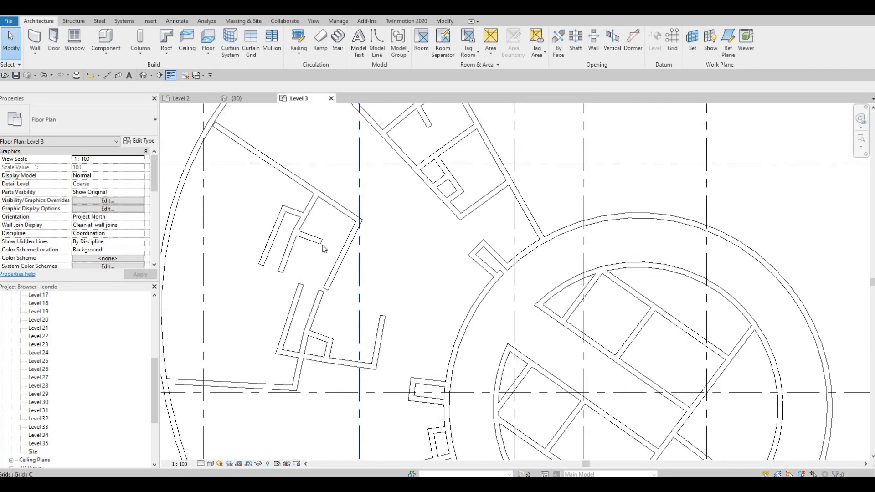
scroll(357, 295, down, 1)
scroll(355, 213, down, 3)
middle_drag(399, 261, 393, 234)
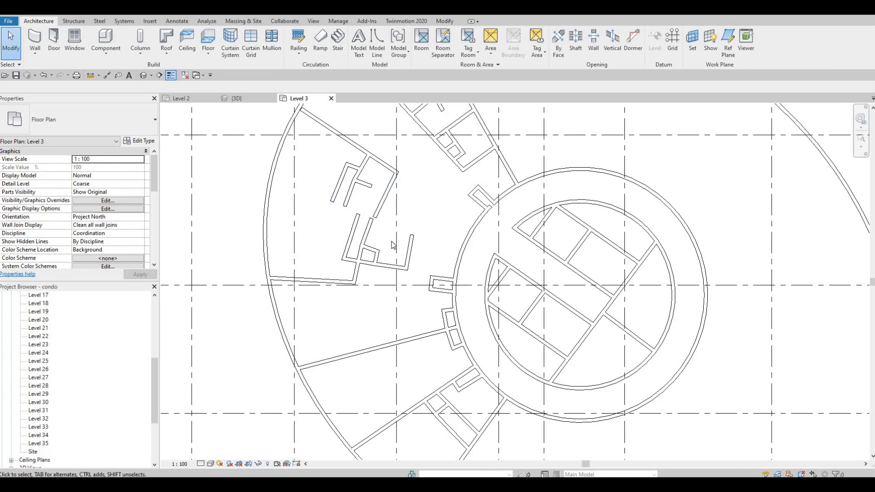
Step: Turn the visibility of the imported FLOOR 3.dwg back on in the Level 3 floor plan
key(v)
key(g)
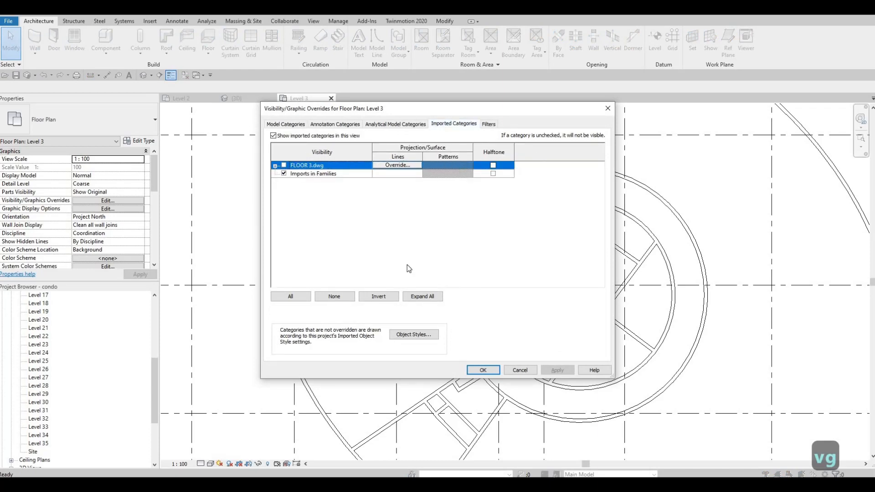
click(482, 370)
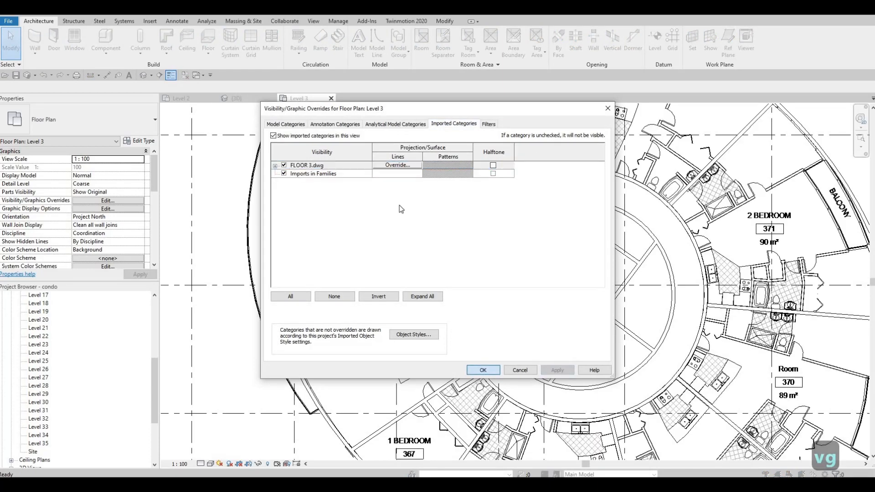
Step: Examine the modeled walls of the 2 BEDROOM + DEN unit 365 and its bathrooms against the CAD underlay
scroll(399, 301, up, 5)
key(Escape)
key(Escape)
middle_drag(441, 164, 444, 293)
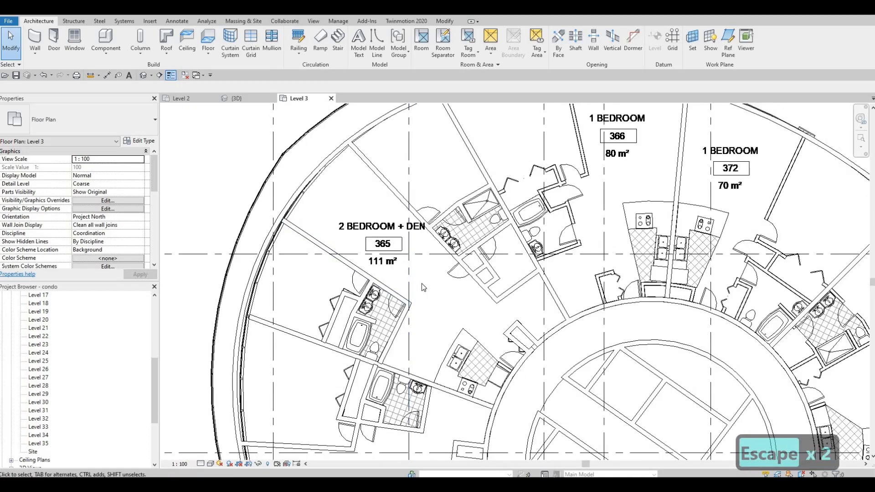
scroll(417, 248, up, 1)
scroll(502, 227, up, 1)
middle_drag(502, 227, 512, 220)
middle_drag(399, 295, 486, 255)
scroll(486, 255, down, 1)
middle_drag(490, 176, 471, 223)
scroll(501, 214, up, 2)
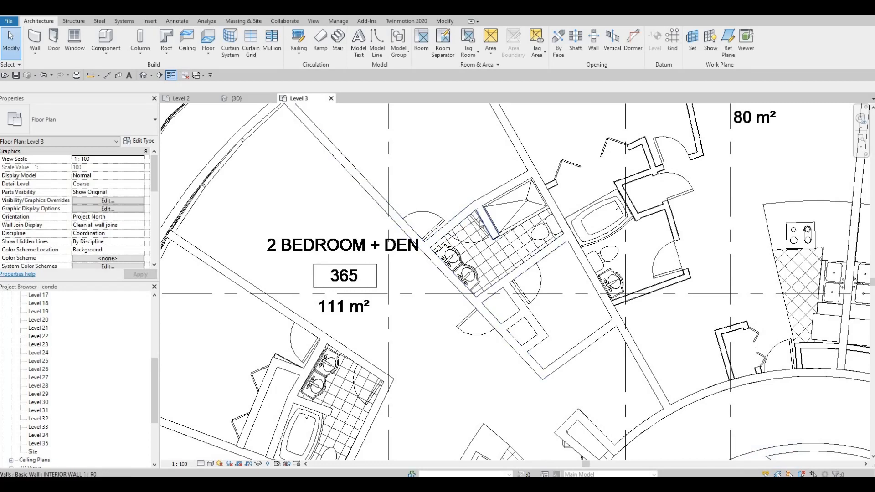
scroll(456, 233, down, 2)
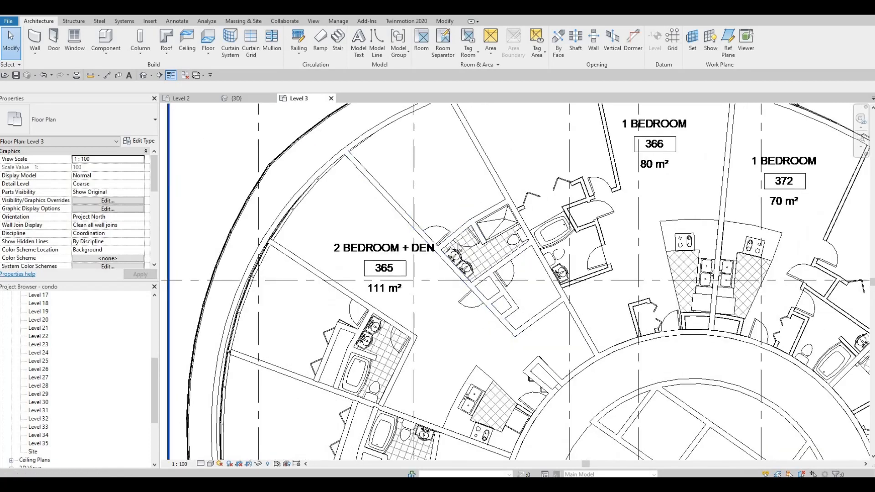
scroll(474, 240, up, 2)
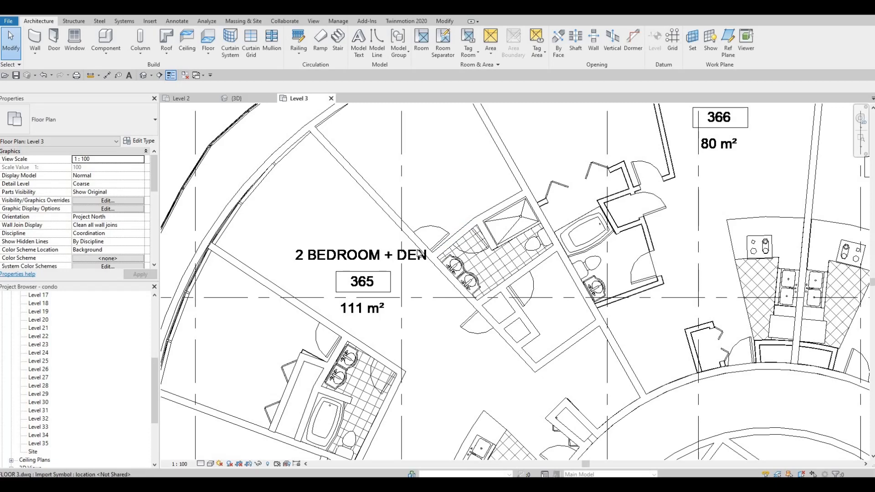
scroll(448, 300, down, 3)
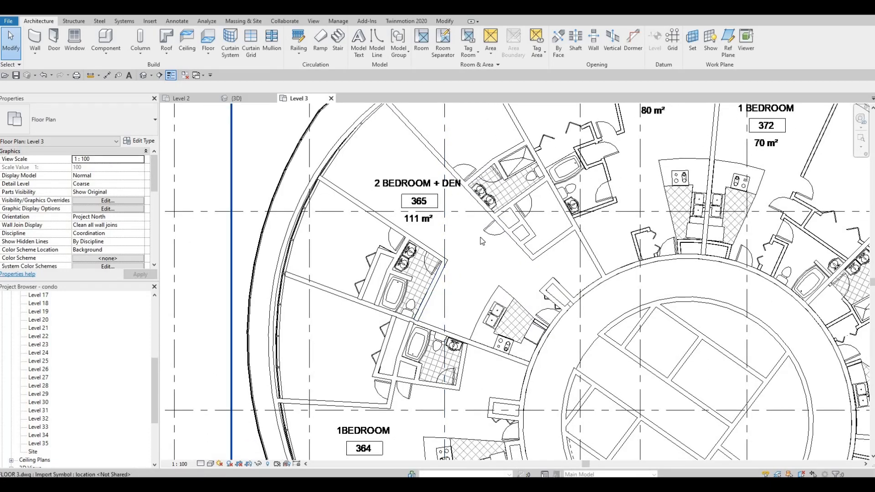
Step: Inspect the walls of 1 BEDROOM units 364 and 367 along the round corridor against the CAD plan
middle_drag(459, 276, 462, 201)
scroll(462, 201, down, 1)
middle_drag(426, 278, 436, 229)
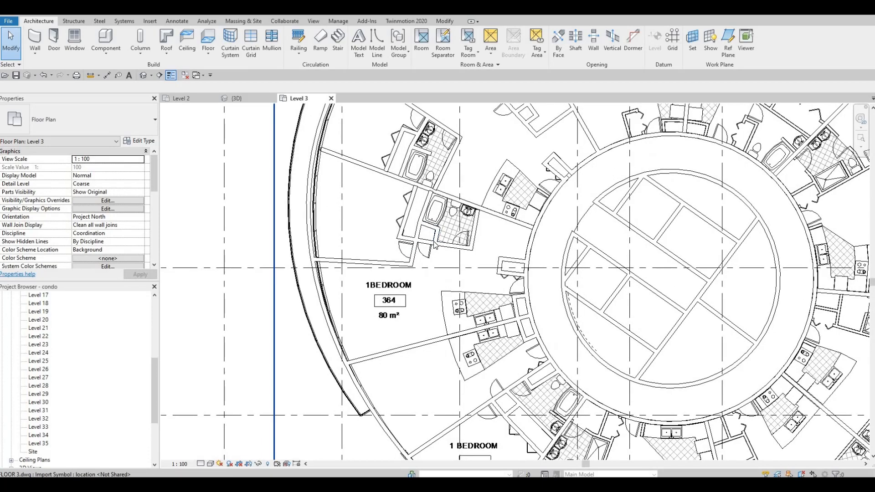
scroll(436, 230, up, 2)
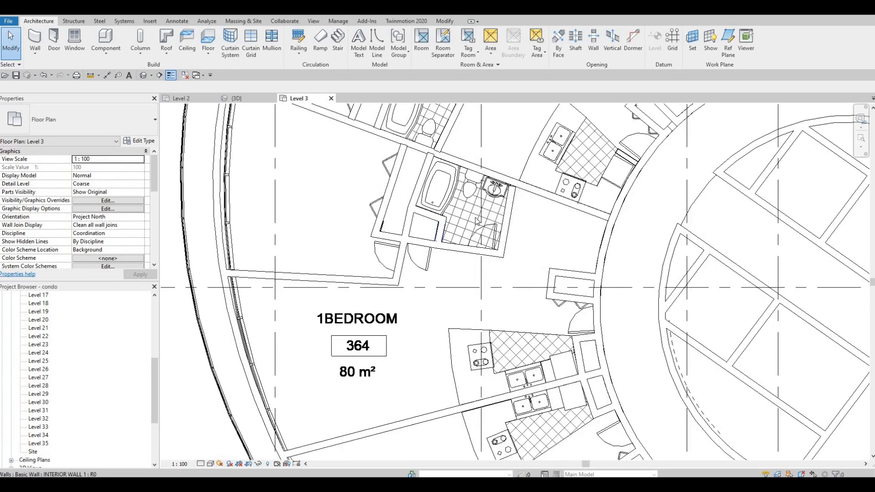
scroll(474, 219, down, 3)
scroll(497, 256, down, 2)
middle_drag(496, 256, 473, 223)
scroll(501, 231, up, 4)
middle_drag(503, 272, 478, 182)
scroll(502, 231, down, 1)
scroll(478, 182, down, 1)
middle_drag(487, 293, 445, 298)
scroll(444, 298, down, 1)
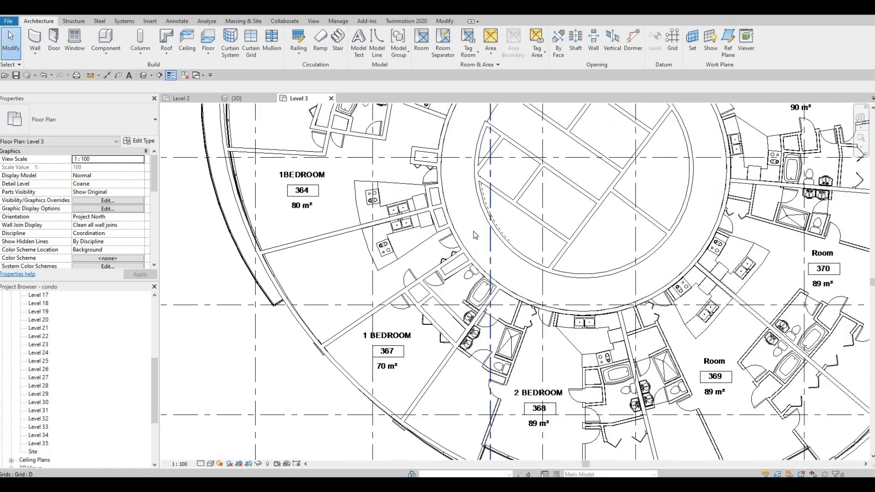
Step: Review the whole Level 3 layout around the corridor, then check the bathroom and closet walls of unit 364
scroll(452, 357, down, 2)
middle_drag(472, 226, 471, 284)
scroll(471, 284, down, 1)
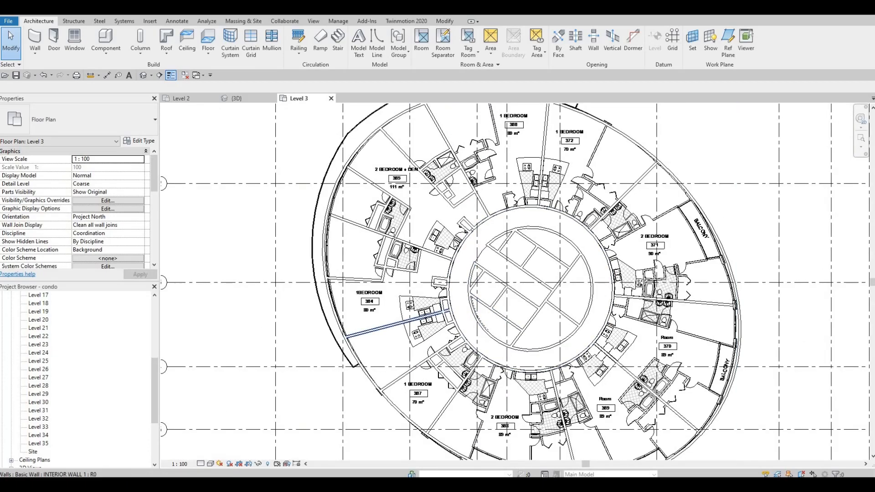
scroll(486, 294, up, 4)
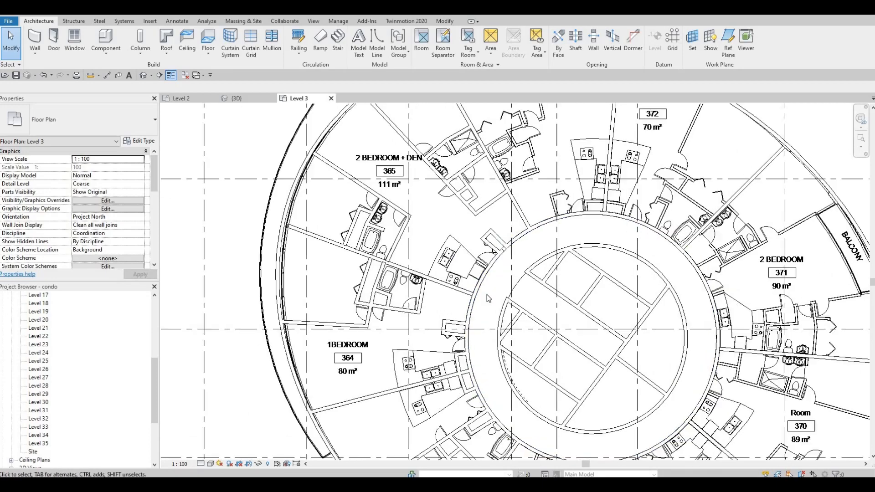
middle_drag(487, 294, 476, 262)
scroll(465, 284, down, 1)
middle_drag(466, 313, 458, 307)
scroll(458, 306, down, 1)
scroll(460, 309, up, 1)
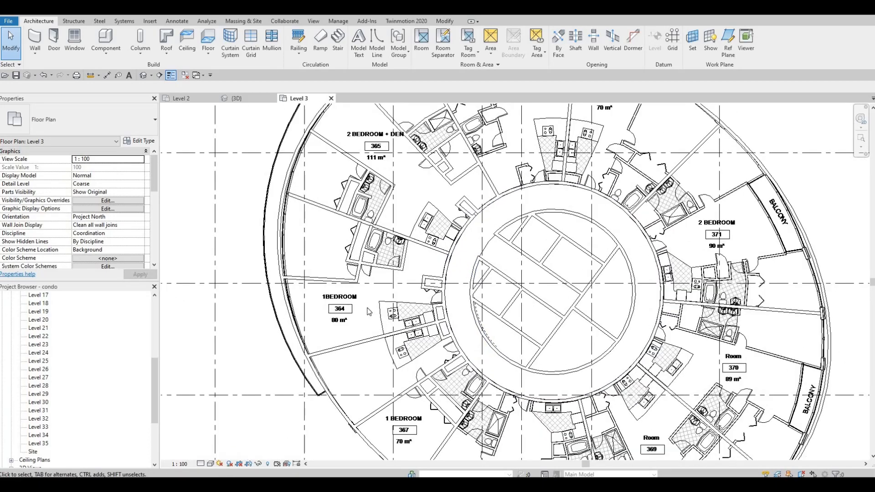
scroll(428, 314, up, 1)
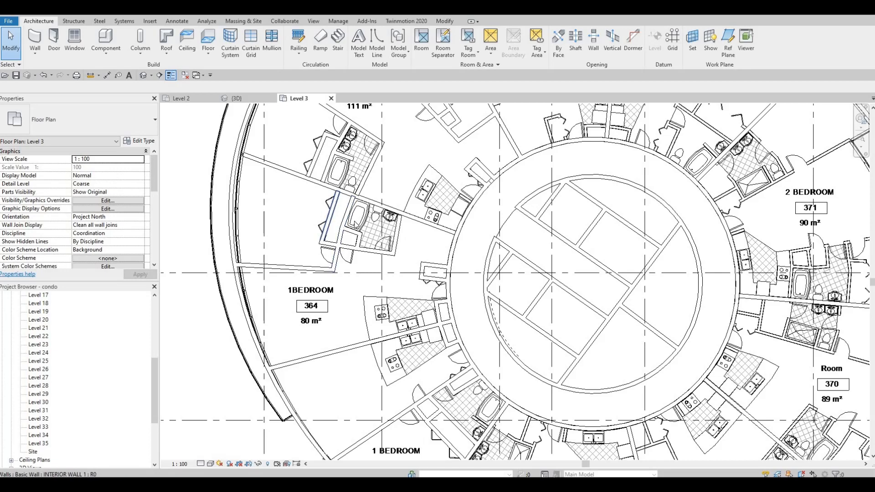
scroll(342, 200, up, 1)
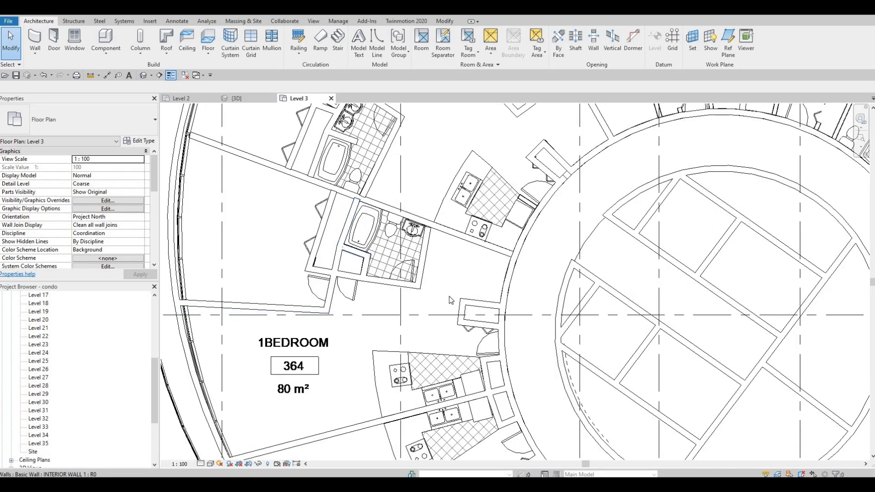